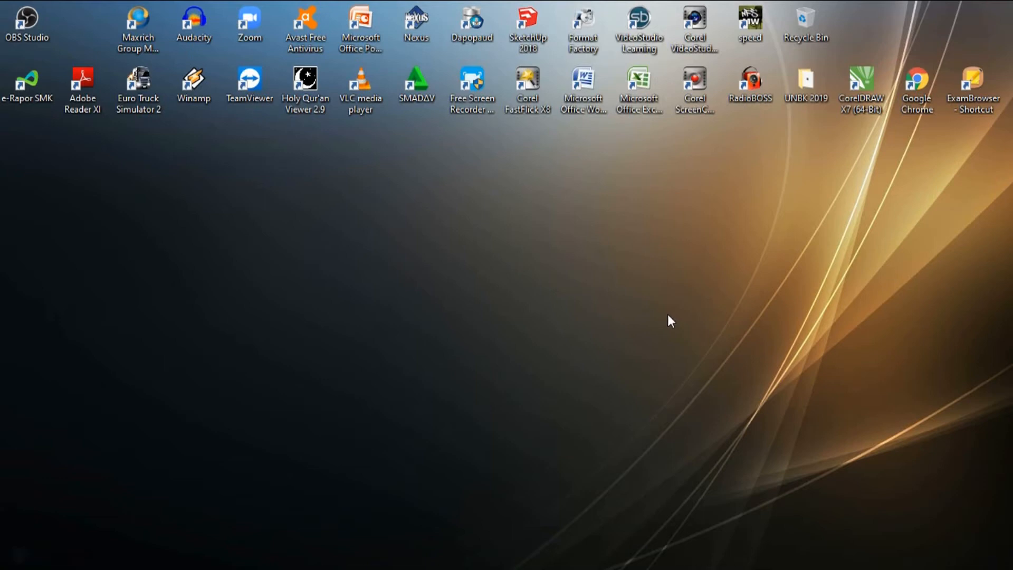
Switch to Flash and test-play the finished helicopter animation, closing the preview at the end
key("alt+Tab")
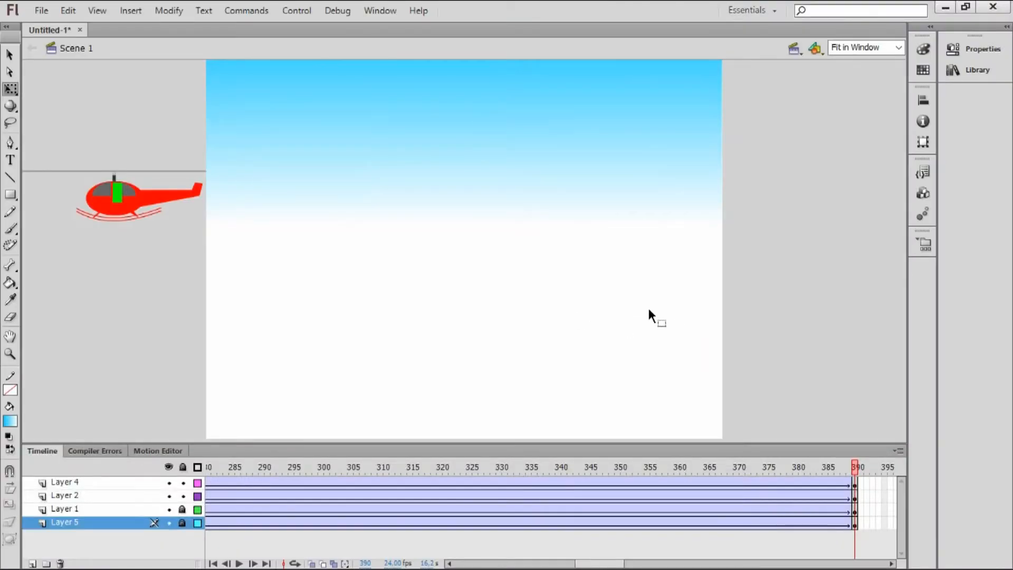
key("ctrl+Return")
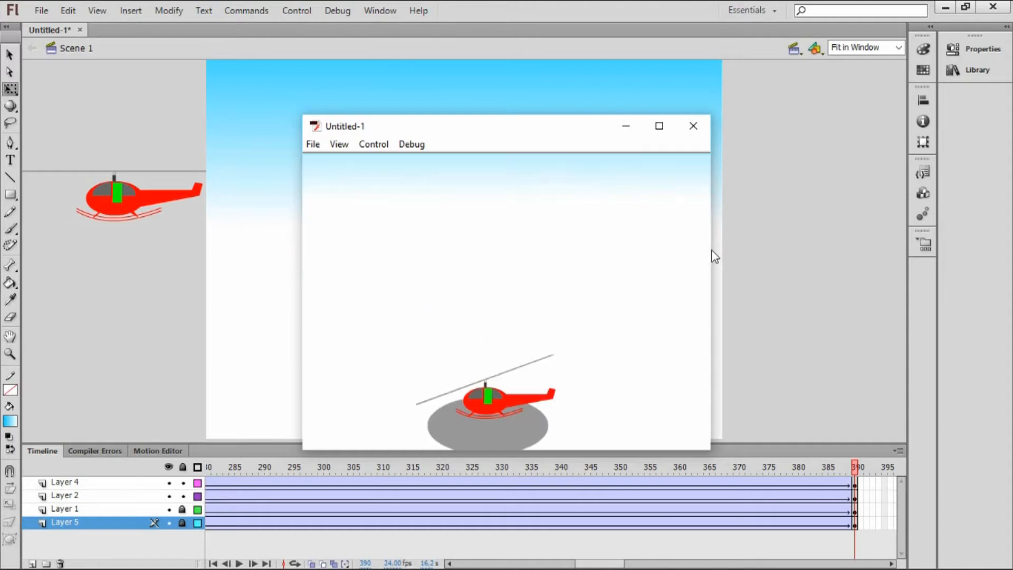
left_click(694, 129)
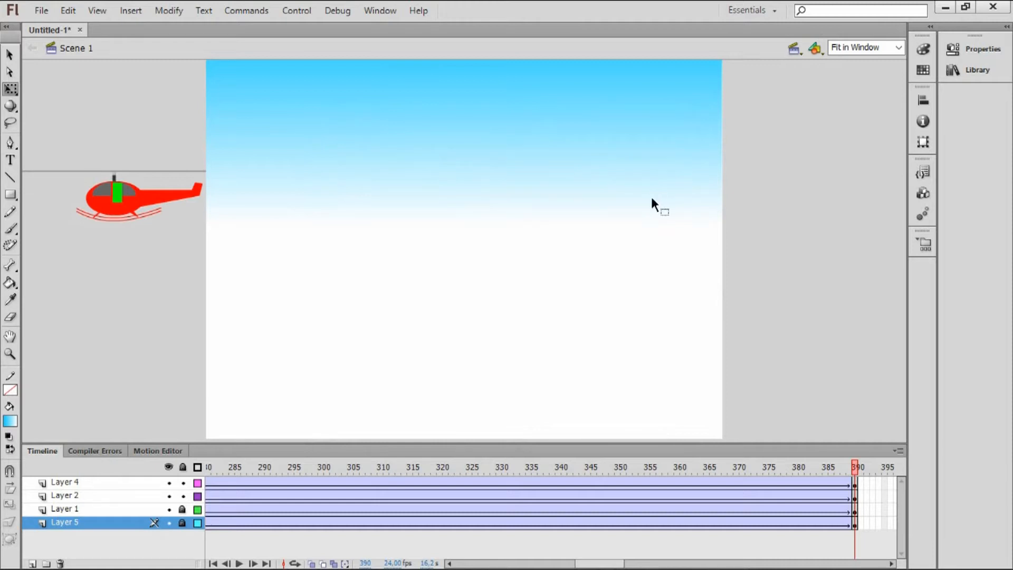
Create a new ActionScript 3.0 document of 550 × 400 px and fit the stage in the window
key("ctrl+n")
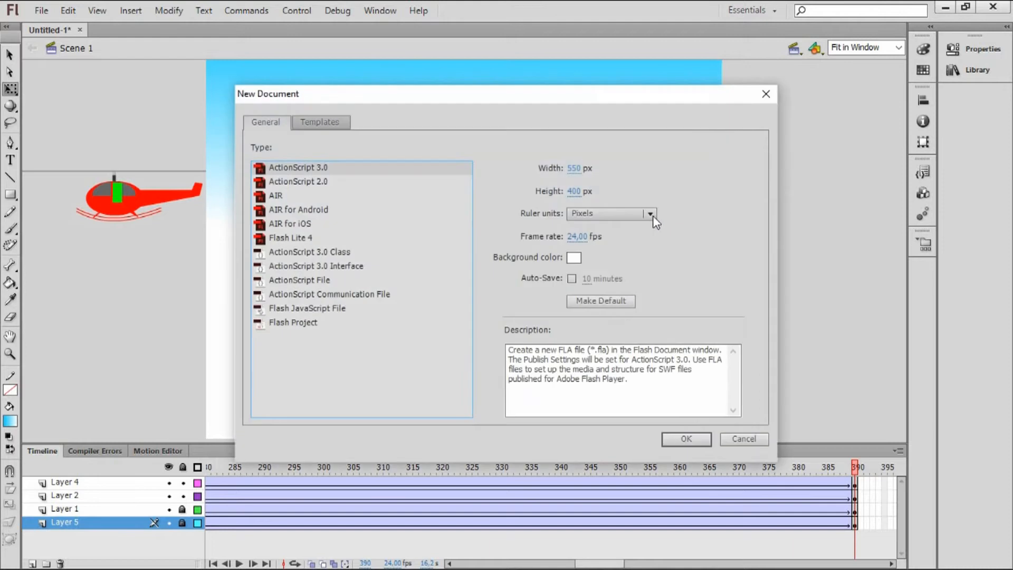
left_click(687, 439)
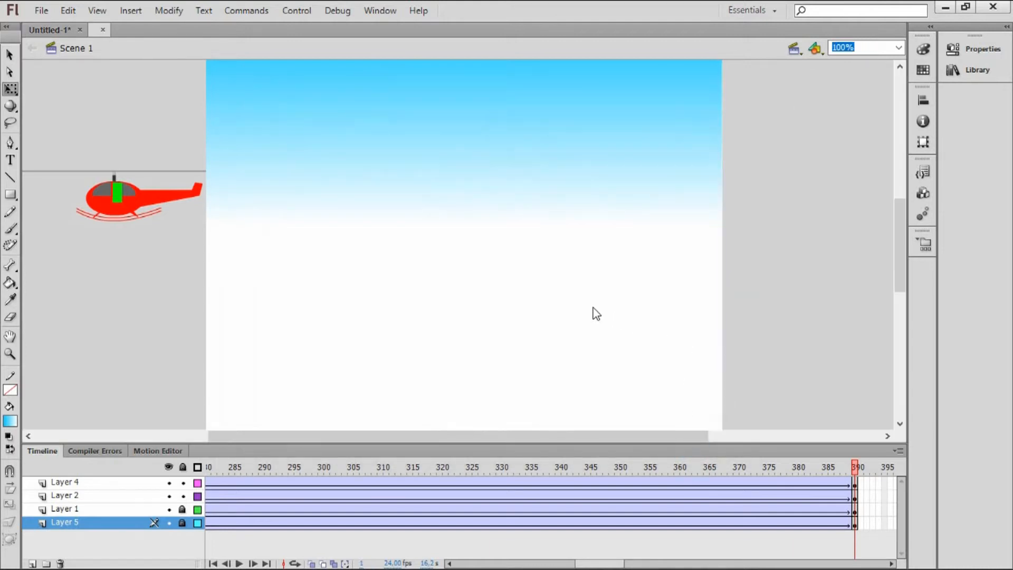
left_click(898, 48)
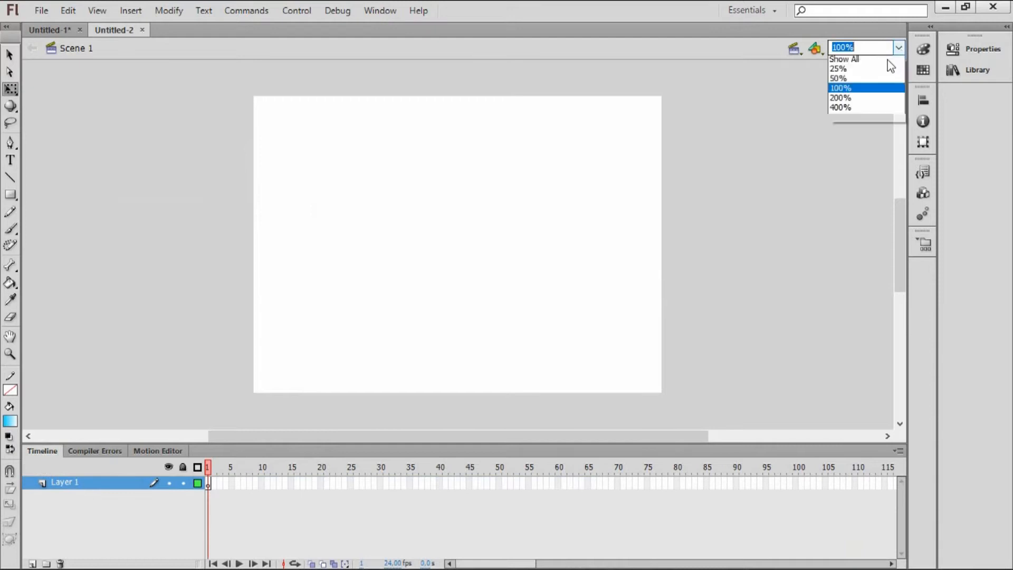
left_click(891, 68)
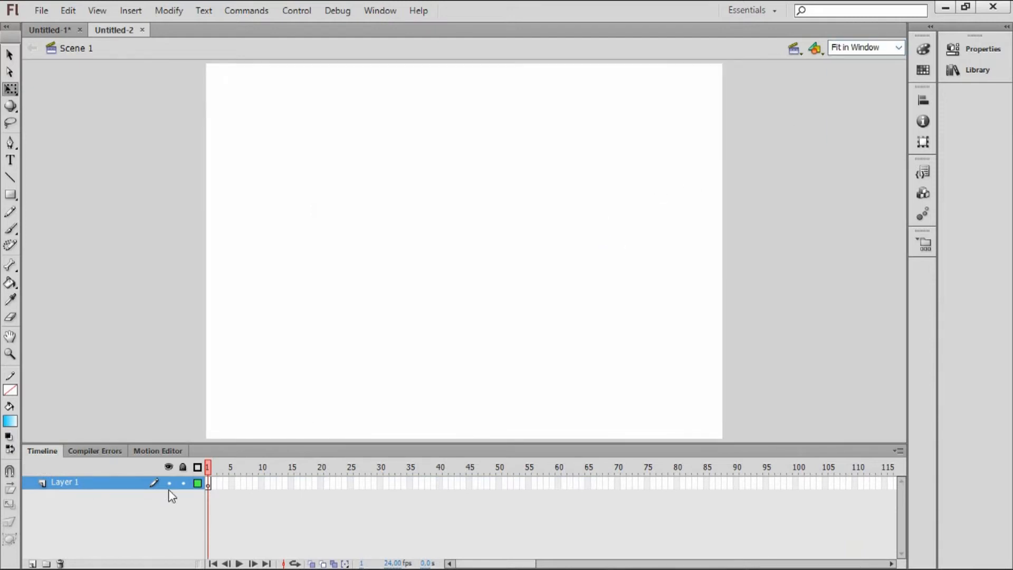
Rename the first layer as landasan
double_click(82, 482)
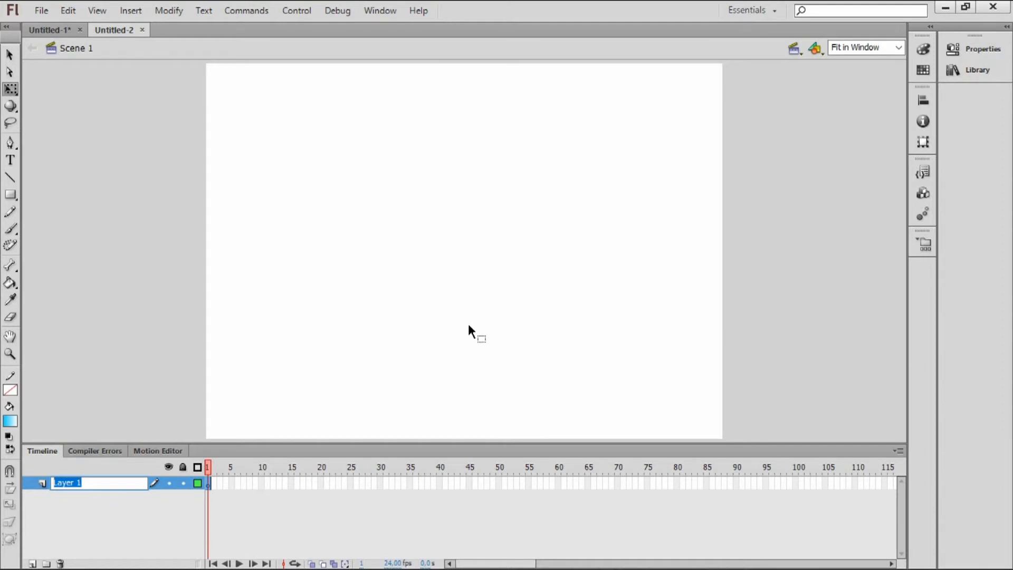
type("landasan")
key("Return")
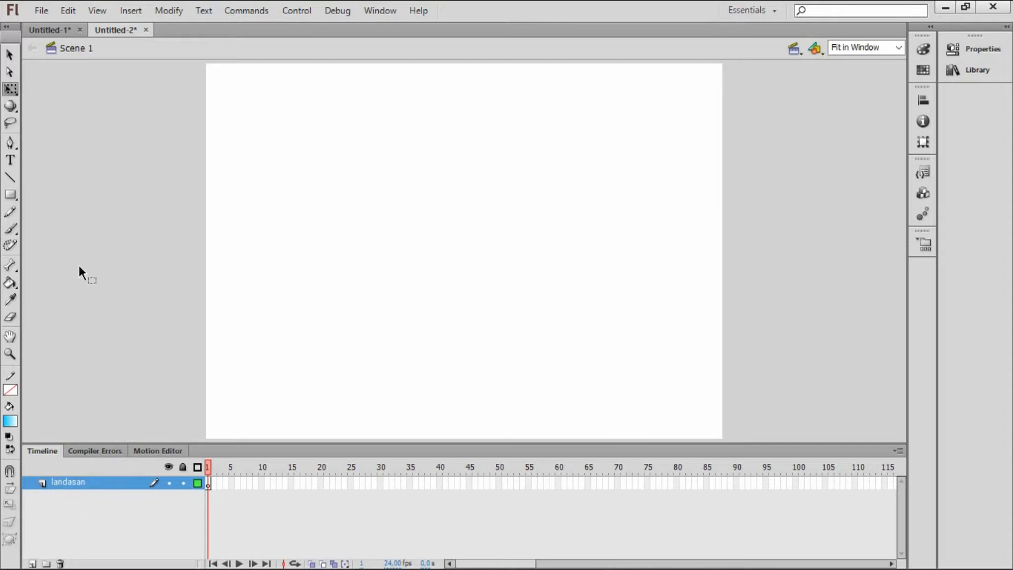
Draw a wide outline-free oval with the white-to-black radial gradient fill across the stage's lower edge as the landing pad
left_click(10, 420)
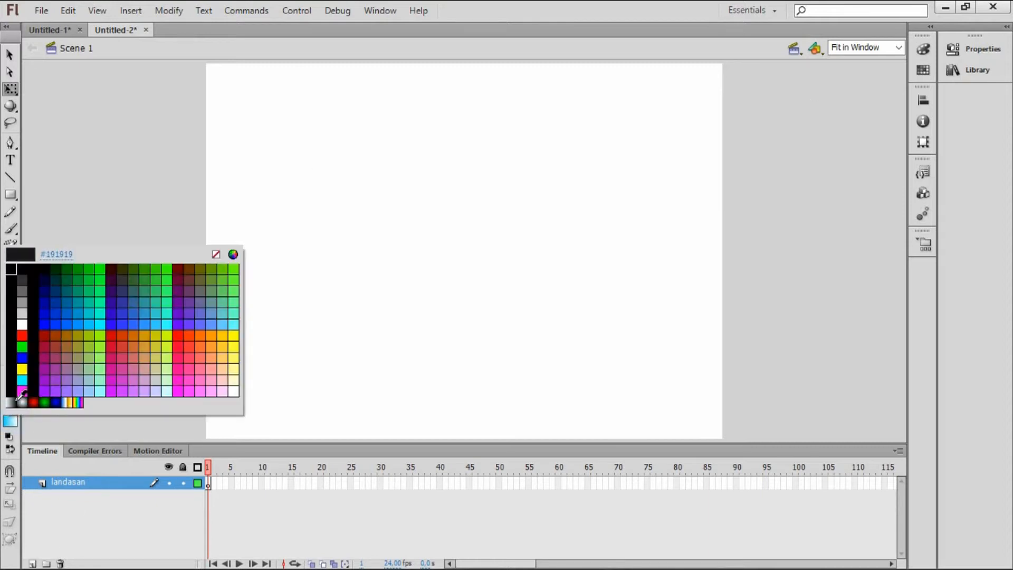
left_click(23, 402)
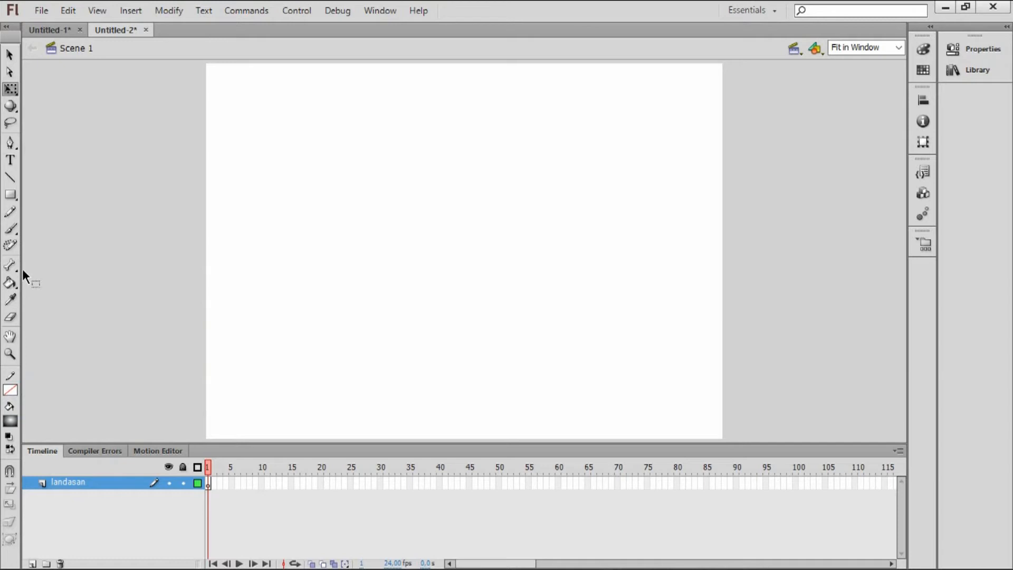
left_click(11, 195)
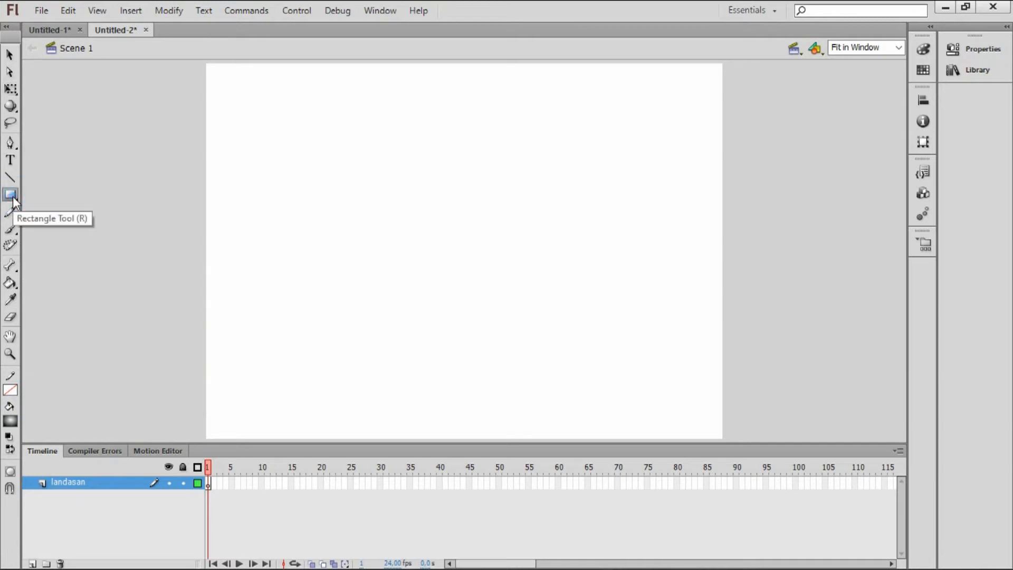
left_click_drag(13, 202, 47, 211)
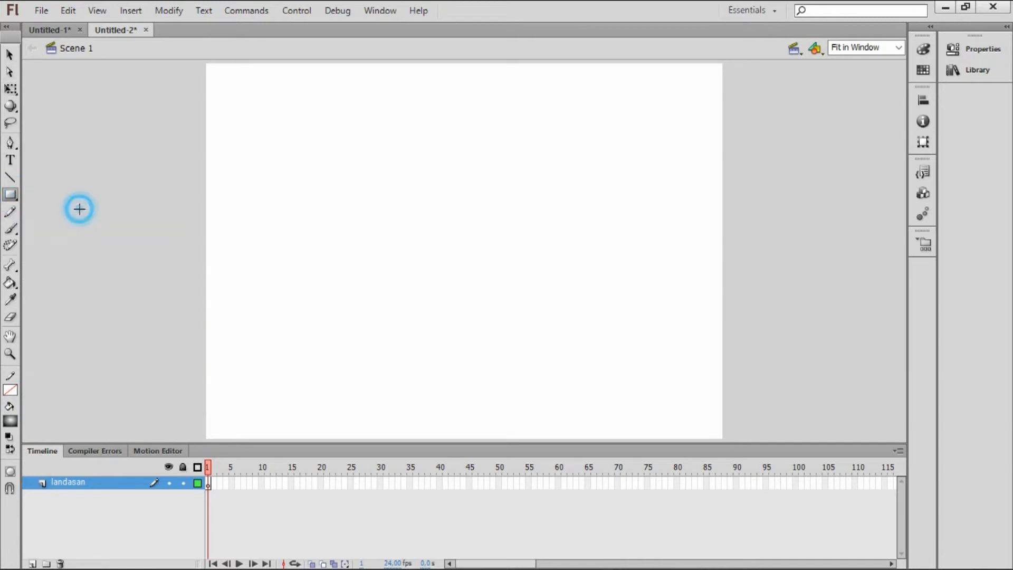
left_click_drag(326, 365, 601, 474)
Move the gradient oval down so that its upper half remains on the stage, roughly centred horizontally
left_click(8, 54)
left_click_drag(485, 390, 483, 381)
left_click(534, 296)
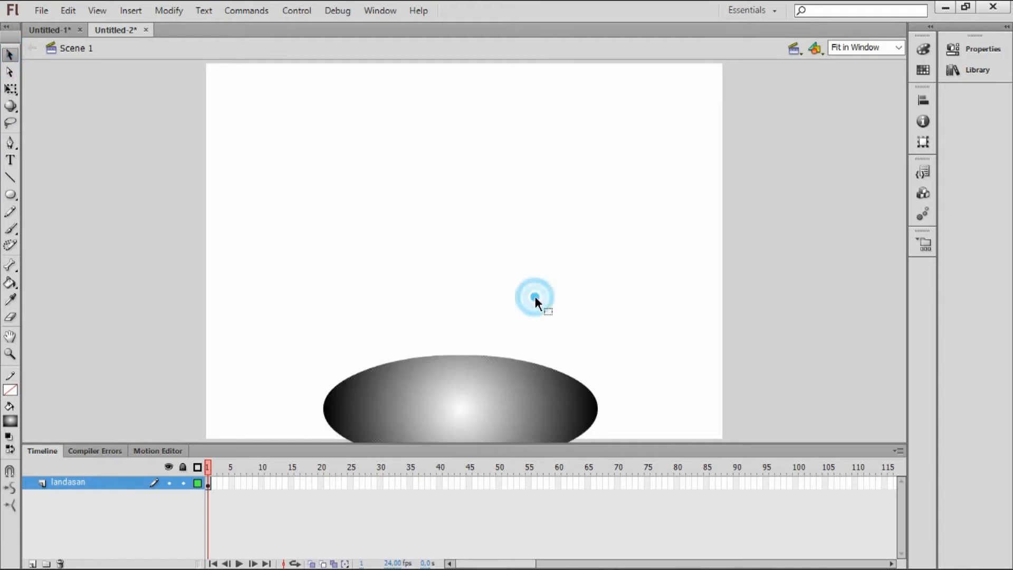
left_click_drag(500, 422, 492, 414)
left_click(434, 264)
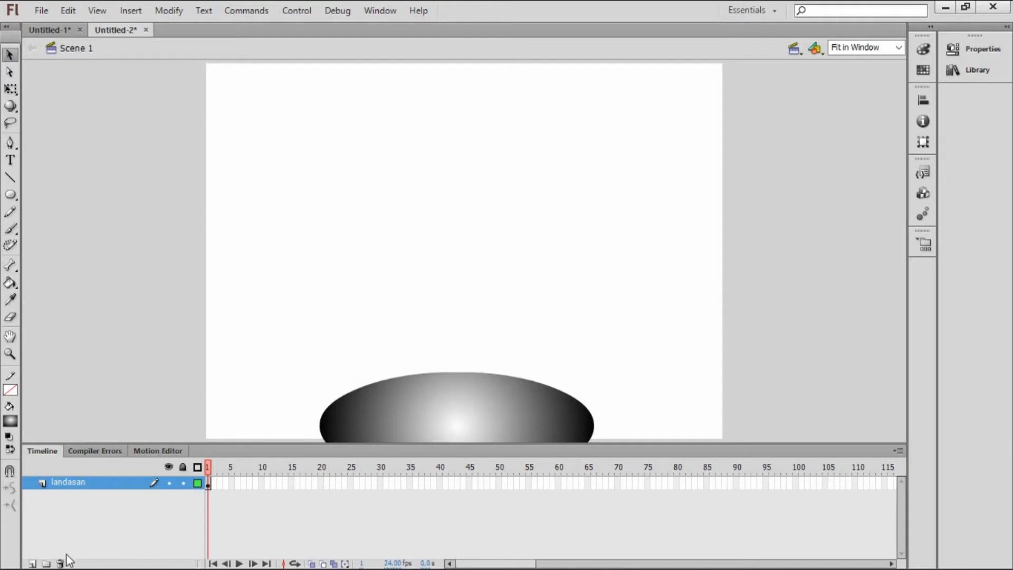
Add a new layer above landasan and name it halikopter
left_click(32, 563)
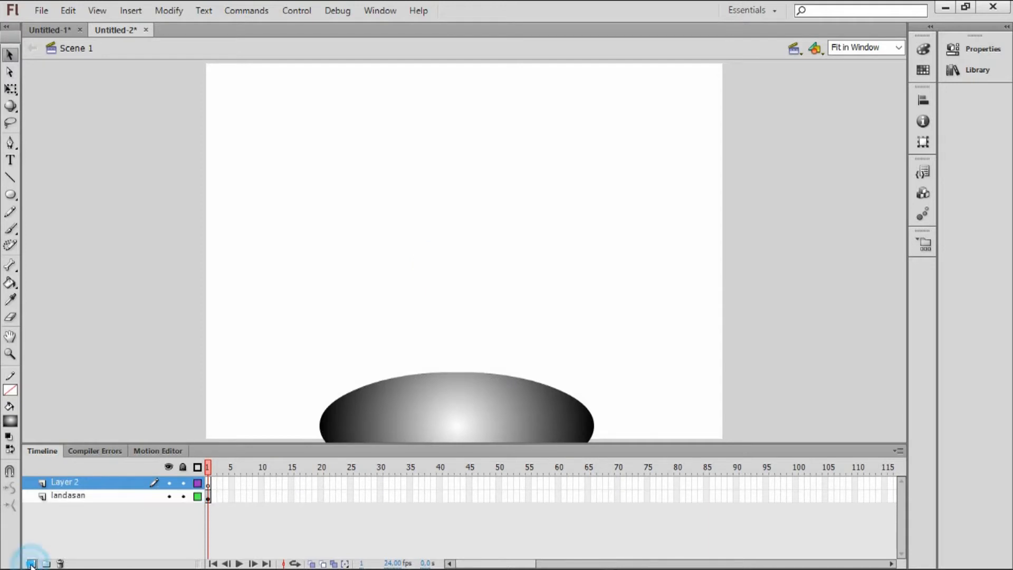
double_click(85, 488)
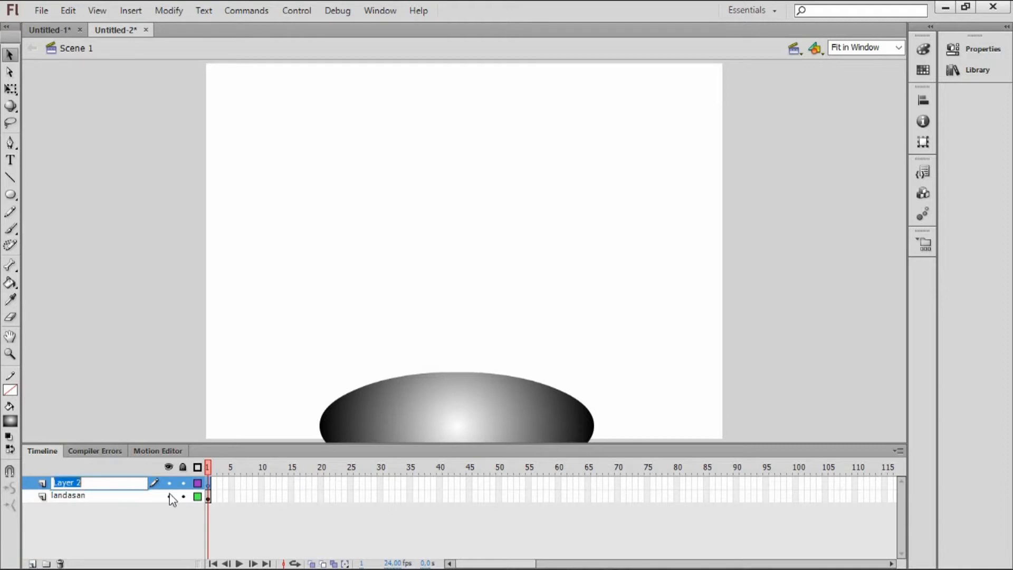
type("halikopter")
key("Return")
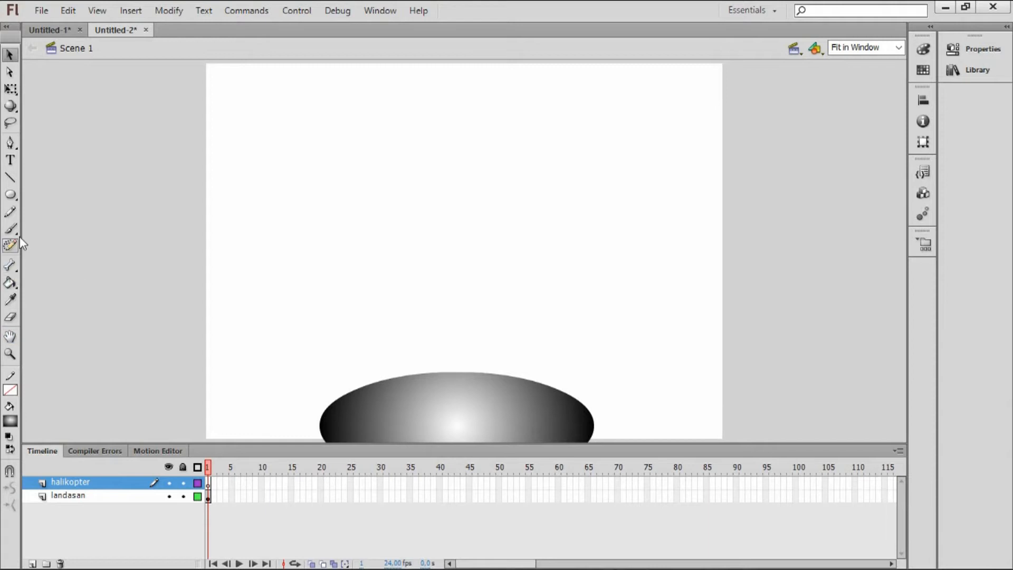
Draw a small bright green oval above the landing pad on the halikopter layer as the helicopter's body
left_click(15, 422)
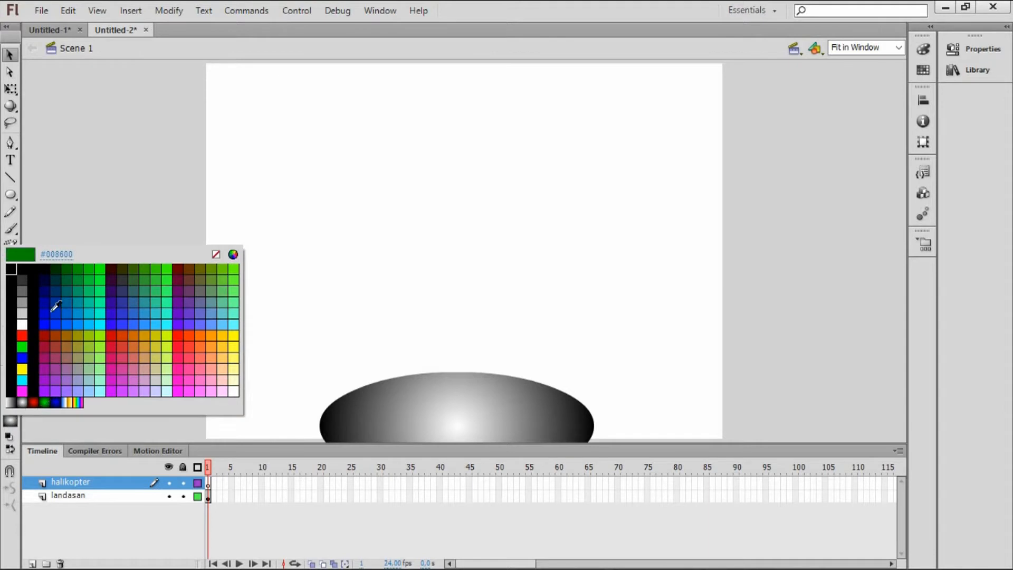
left_click(21, 346)
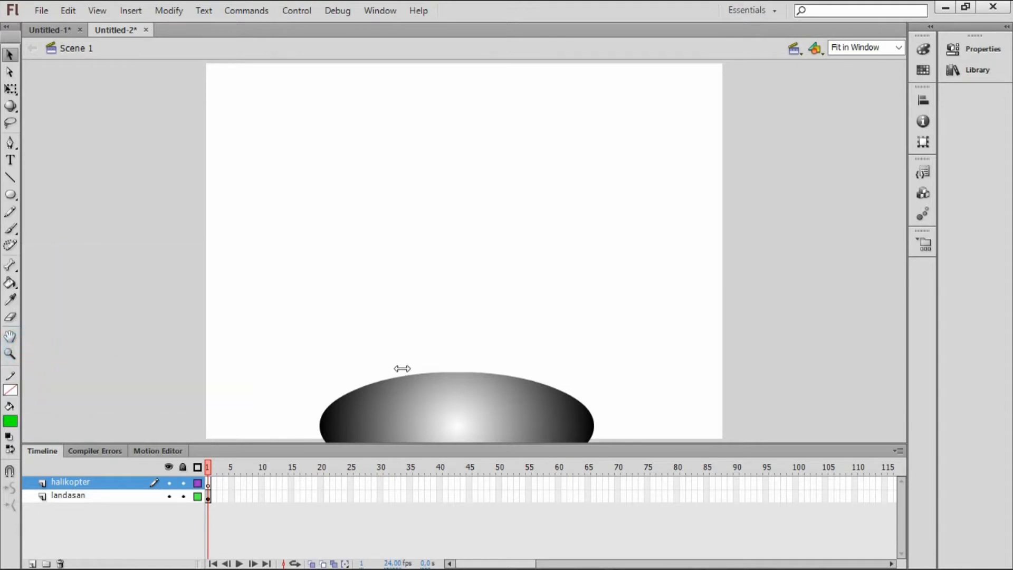
left_click(10, 195)
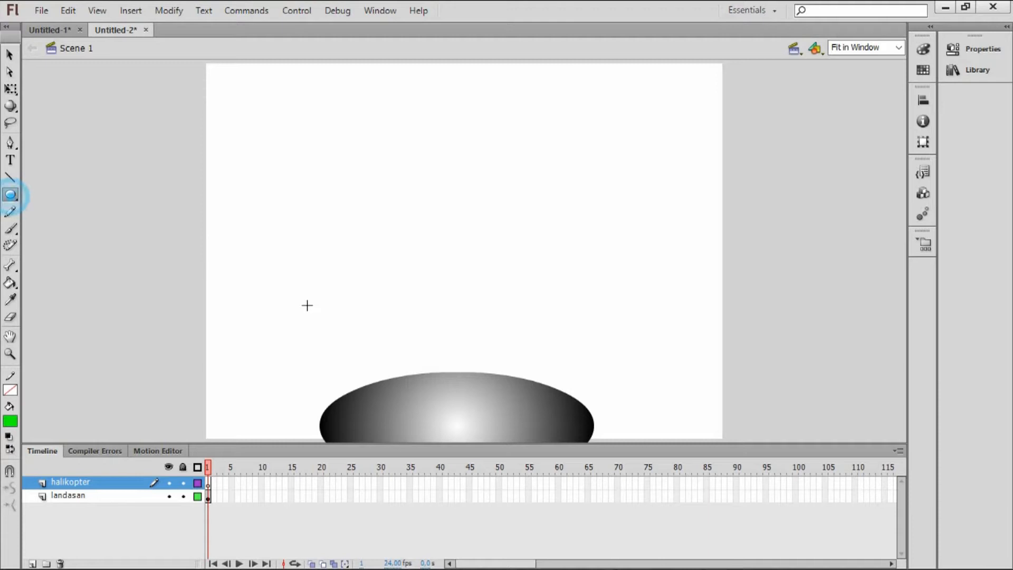
left_click_drag(390, 313, 474, 359)
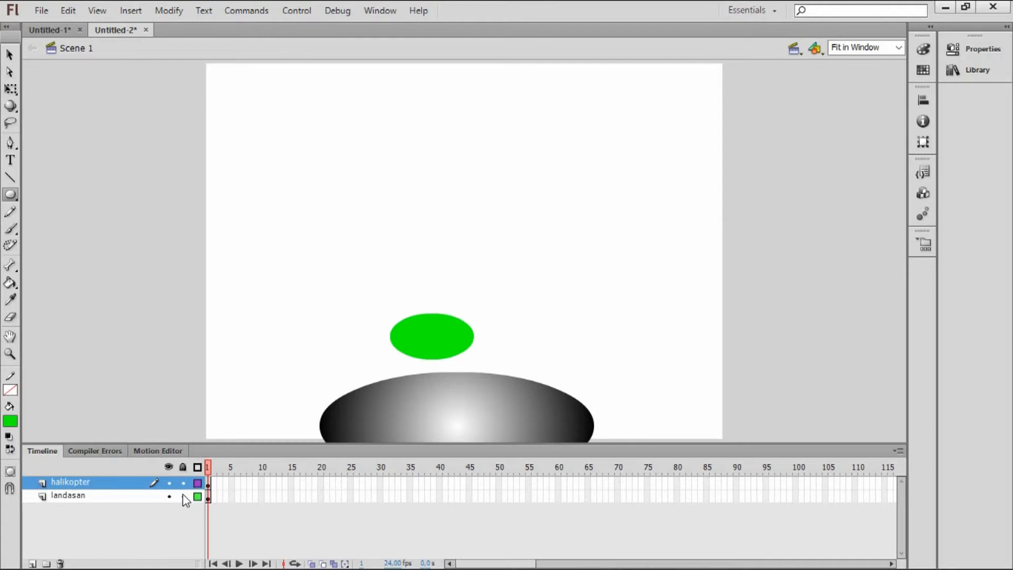
Lock the landasan layer and move the green oval down onto the upper edge of the landing pad
left_click(9, 54)
mouse_move(436, 337)
left_mouse_down()
mouse_move(450, 371)
mouse_move(461, 369)
mouse_move(442, 367)
left_mouse_up()
left_click(551, 324)
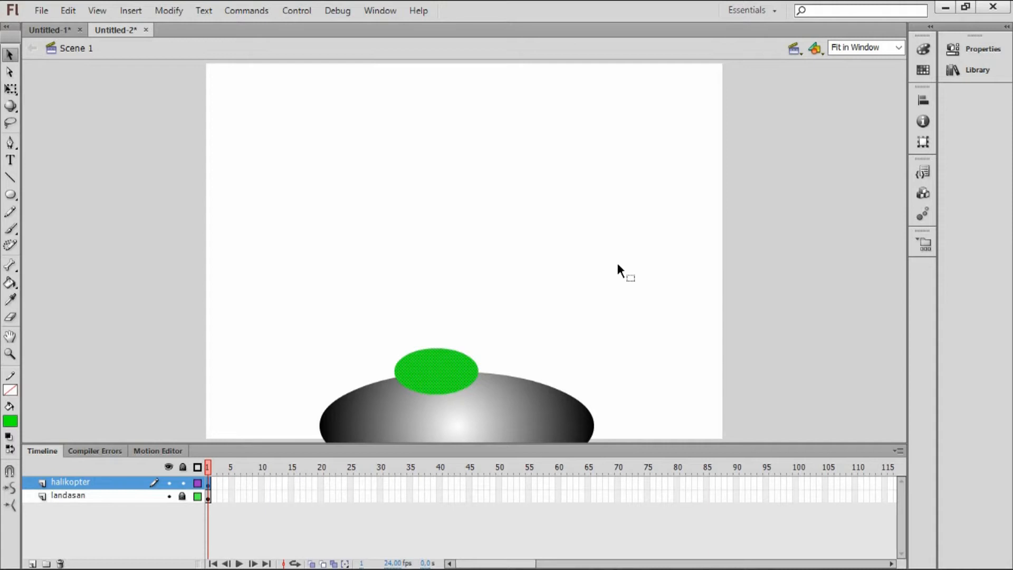
Draw a long green rectangle extending from the oval body as the tail boom and lower its far upper corner to taper it
left_click(14, 352)
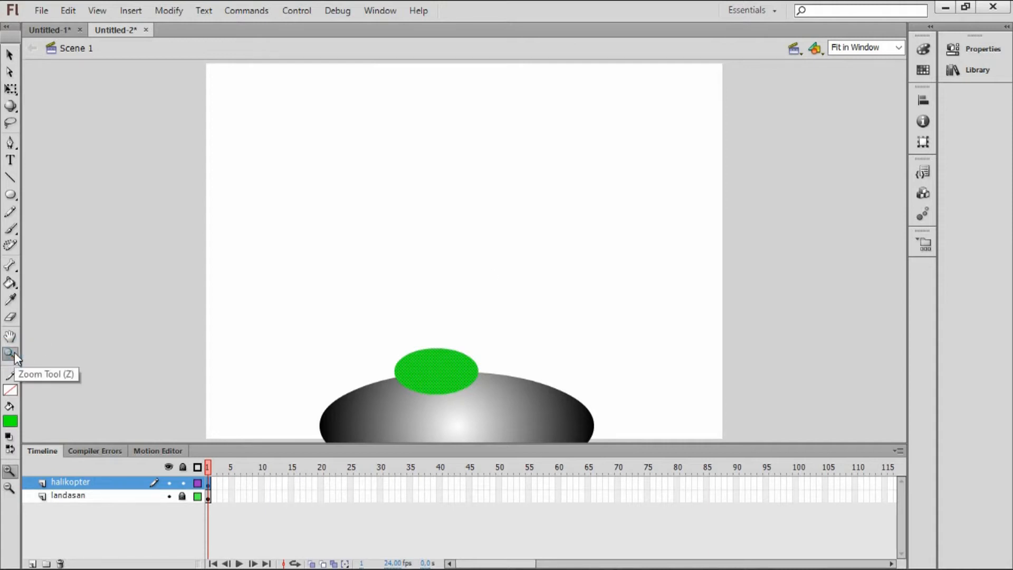
left_click(319, 338)
left_click_drag(309, 325, 625, 441)
left_click_drag(199, 129, 612, 300)
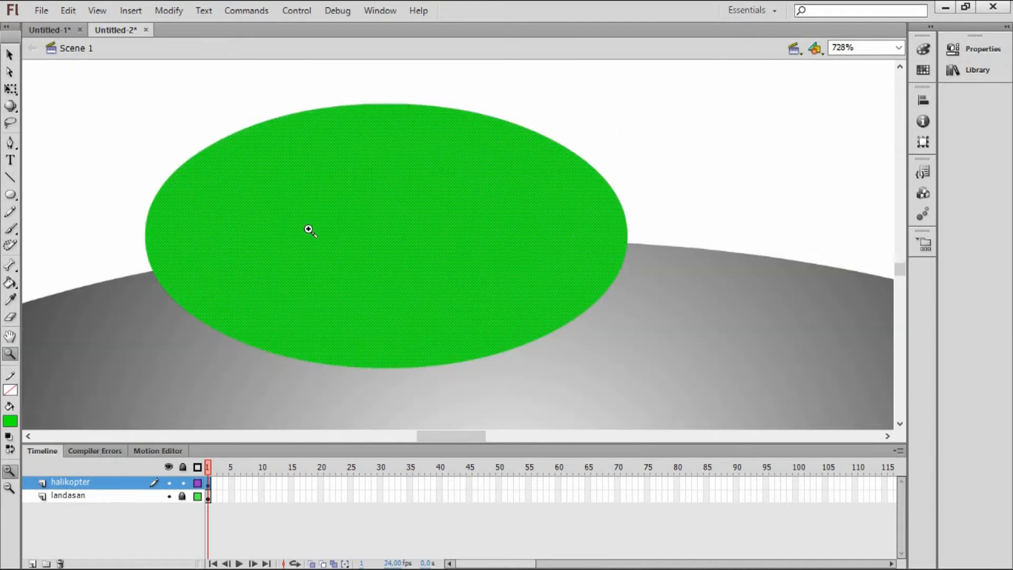
left_click(9, 55)
mouse_move(436, 436)
left_mouse_down()
mouse_move(470, 437)
mouse_move(420, 435)
mouse_move(448, 440)
left_mouse_up()
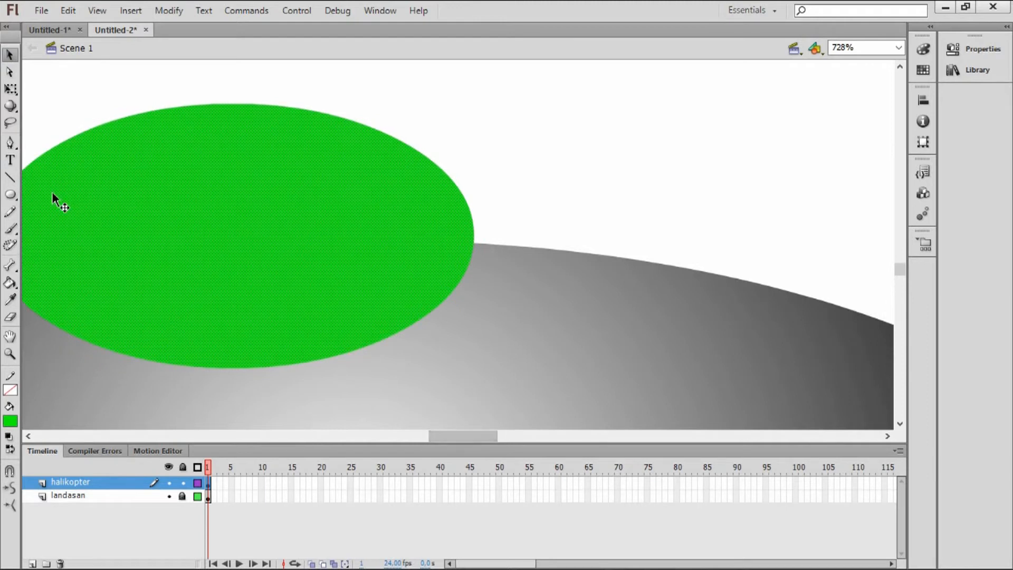
left_click(10, 196)
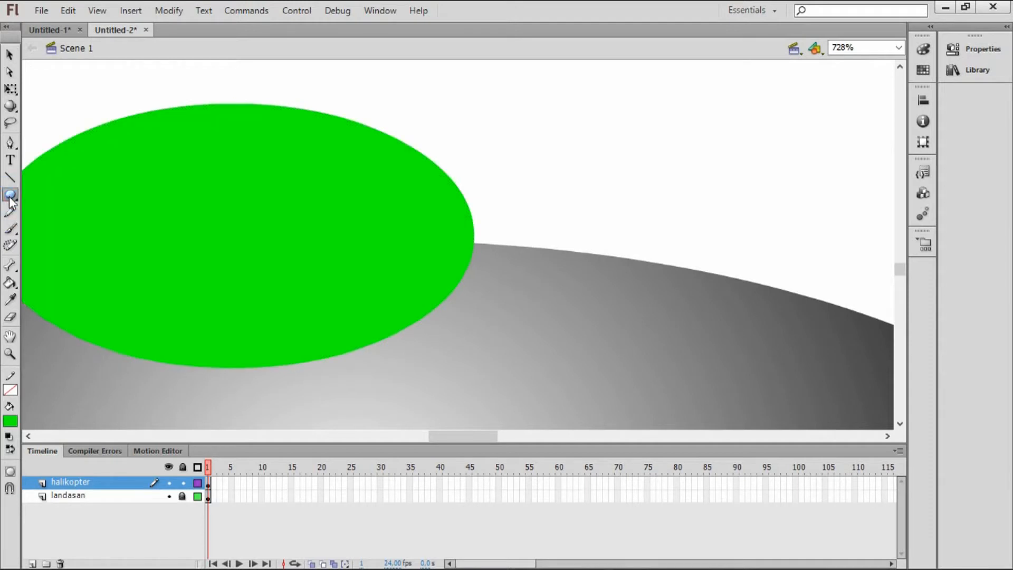
left_click(9, 198)
left_click(74, 195)
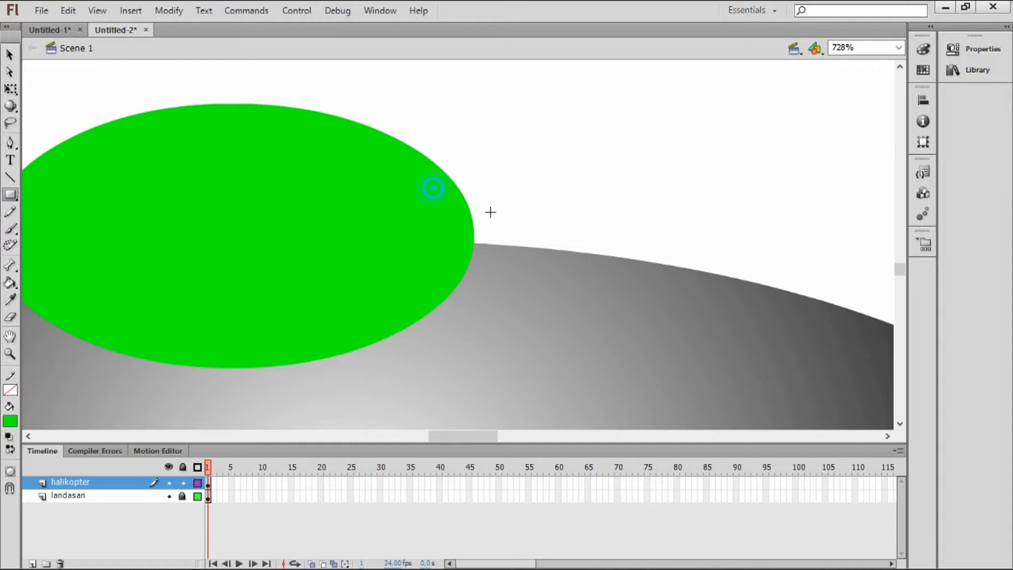
left_click_drag(690, 271, 831, 270)
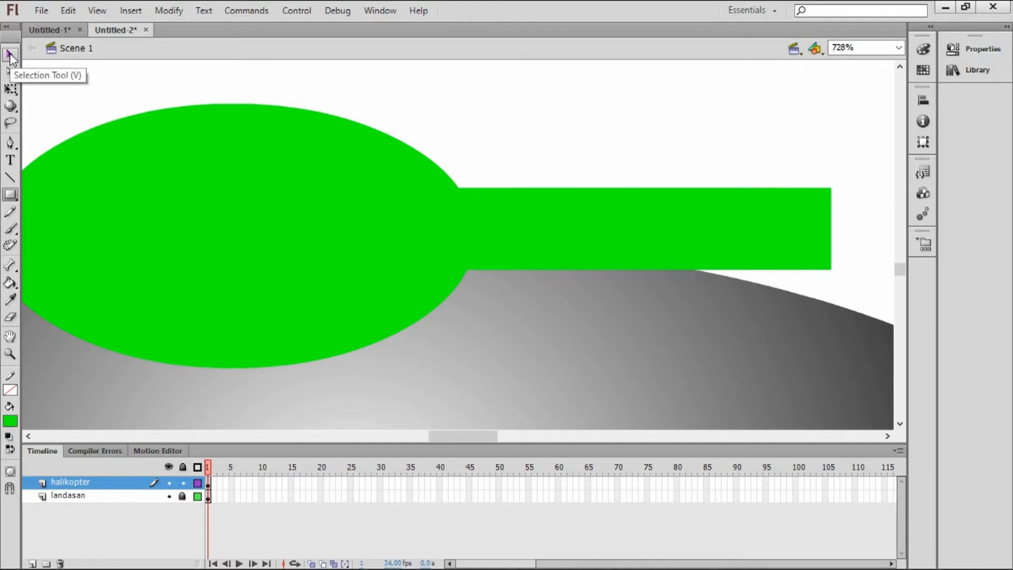
left_click(10, 55)
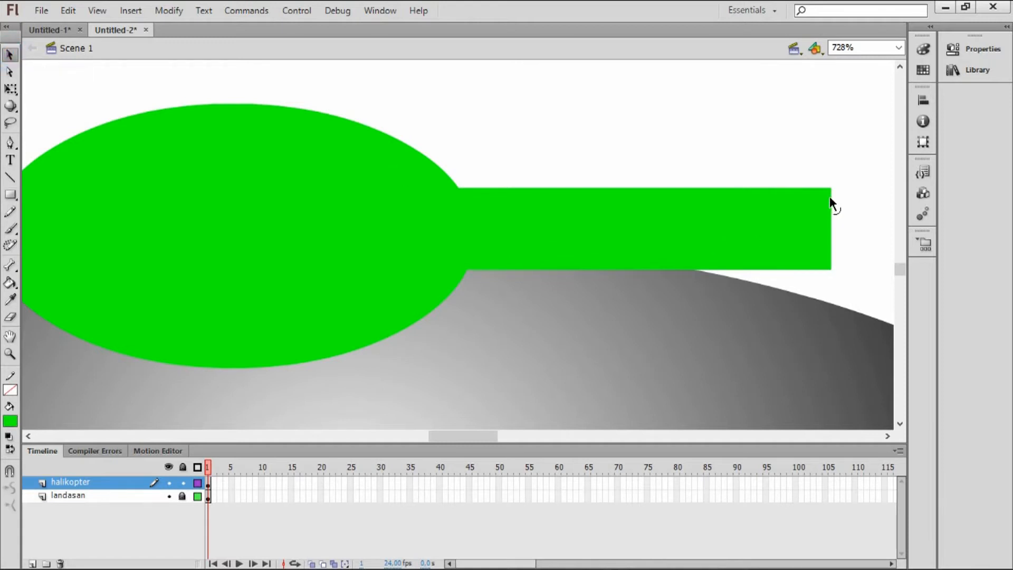
left_click_drag(829, 187, 828, 232)
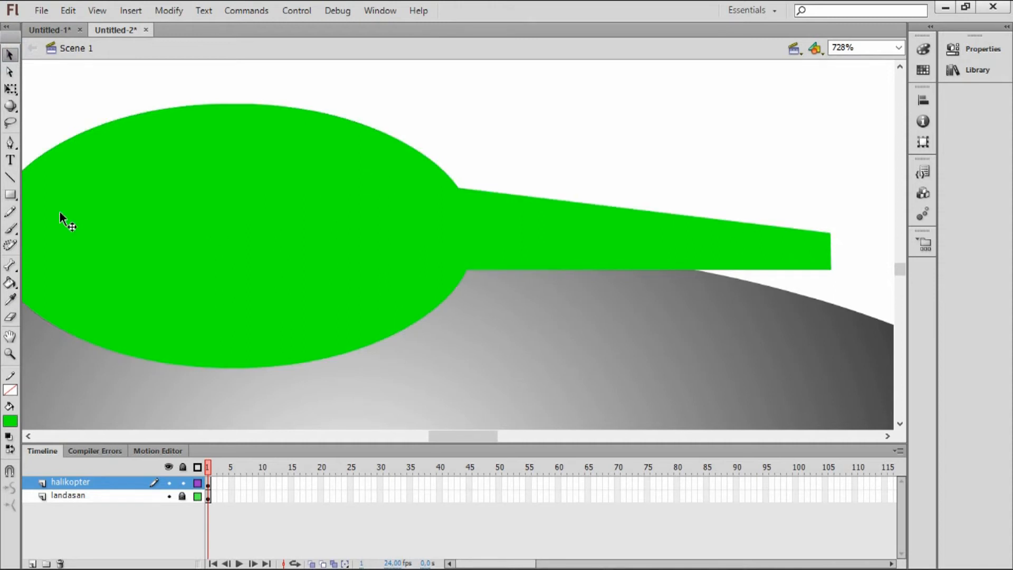
Draw a narrow upright green rectangle at the far end of the tail boom as the tail fin
left_click(10, 196)
left_click_drag(797, 181, 831, 261)
left_click(10, 54)
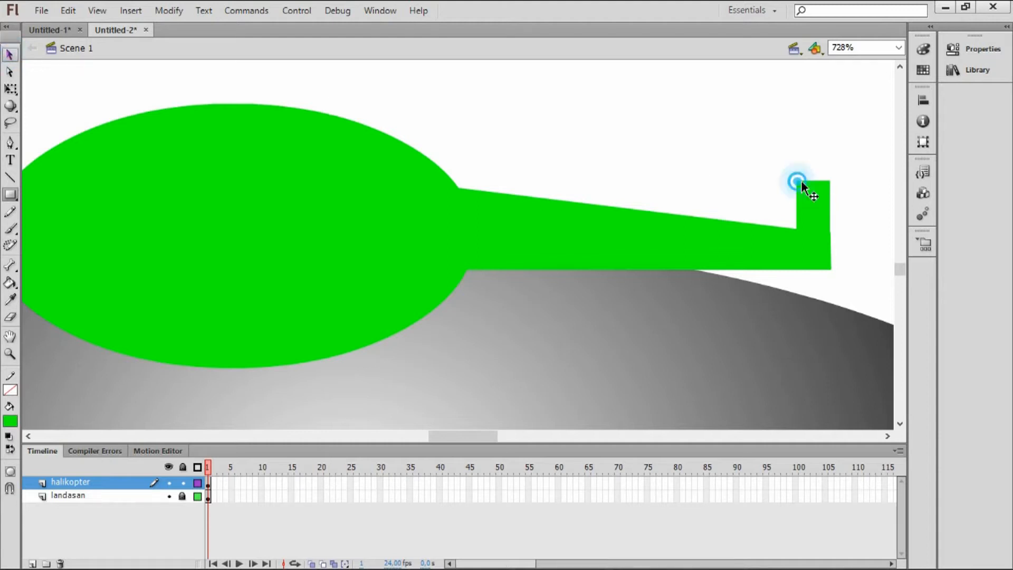
Slant the tail fin backward by shifting both its upper corners outward and the tail boom's lower end corner inward
left_click_drag(796, 181, 808, 182)
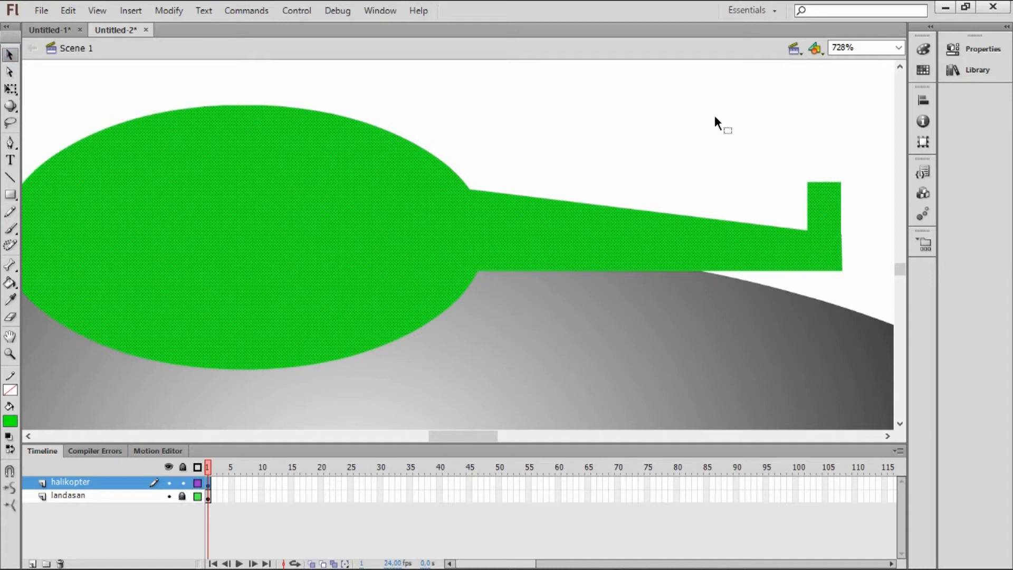
key("ctrl+z")
left_click(686, 119)
left_click_drag(797, 181, 811, 180)
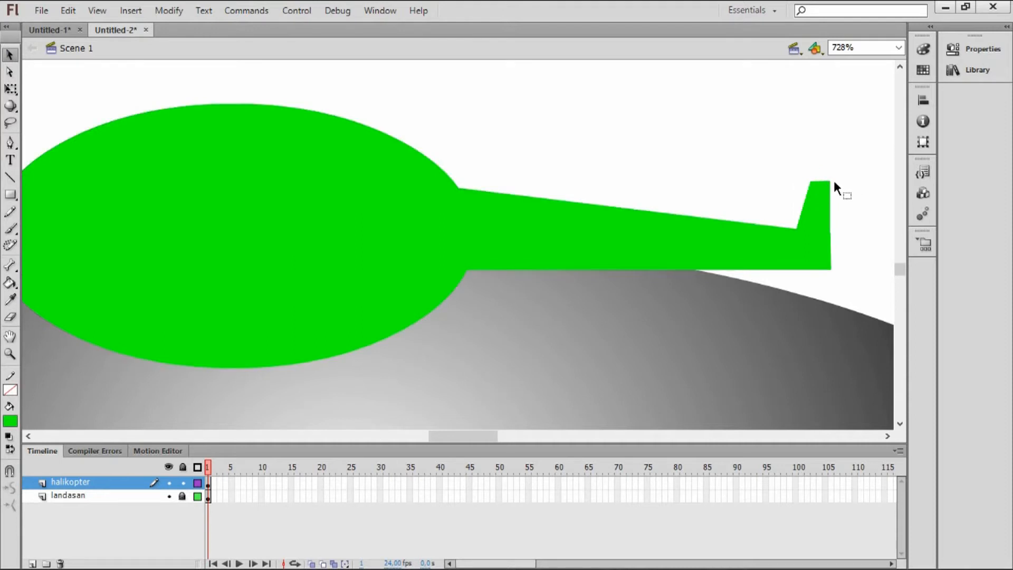
left_click(831, 181)
left_click(831, 157)
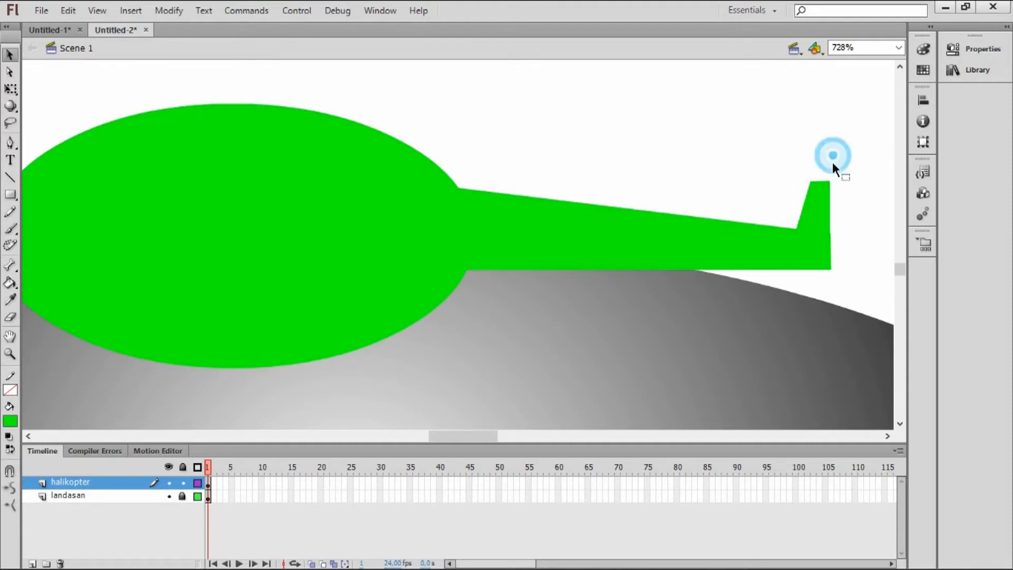
left_click_drag(829, 181, 843, 183)
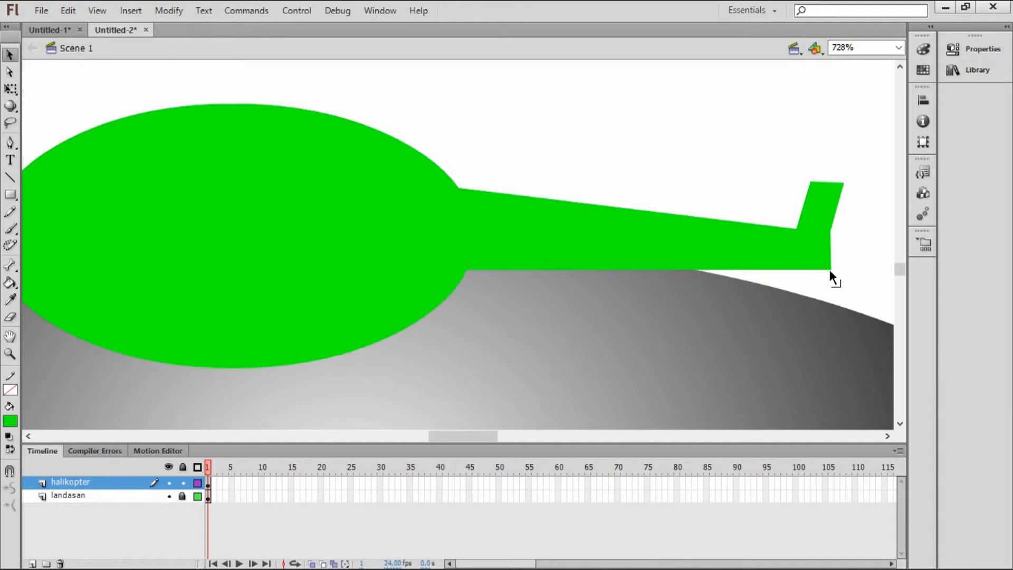
left_click_drag(830, 267, 815, 267)
left_click_drag(815, 267, 827, 267)
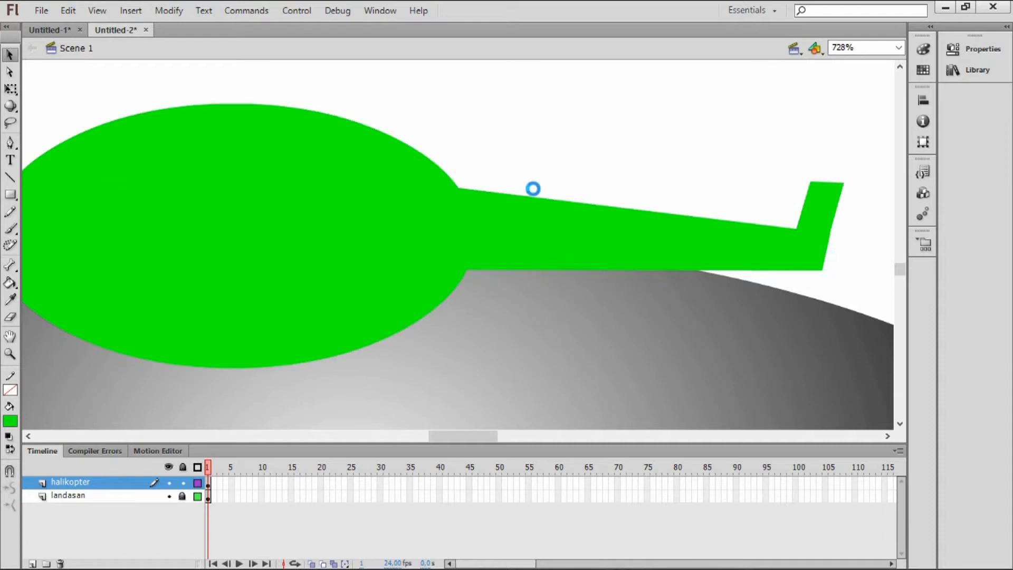
Draw an oval with a white-to-black radial gradient fill and no outline in the empty area above the tail boom
left_click_drag(479, 433, 471, 435)
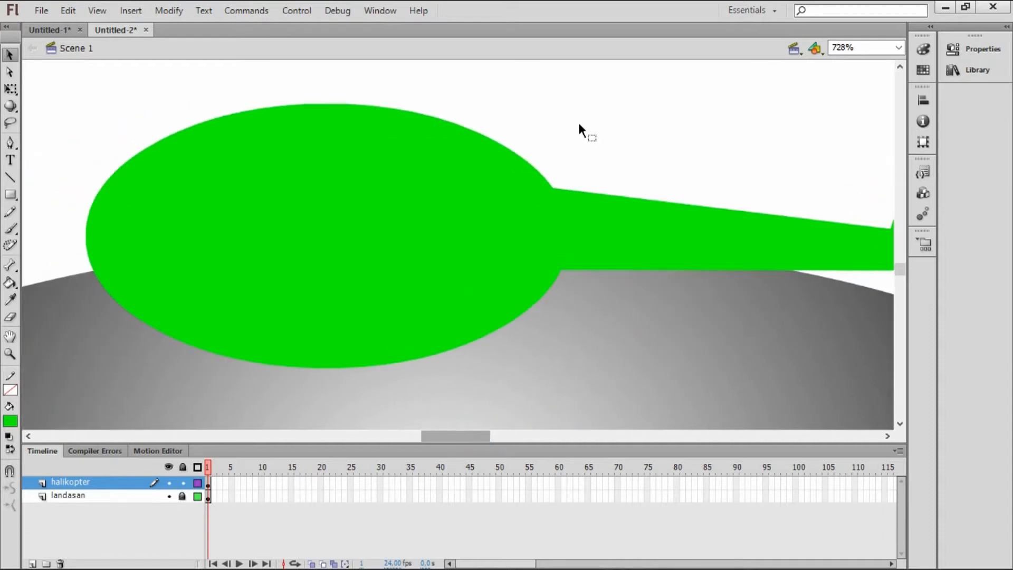
left_click(13, 197)
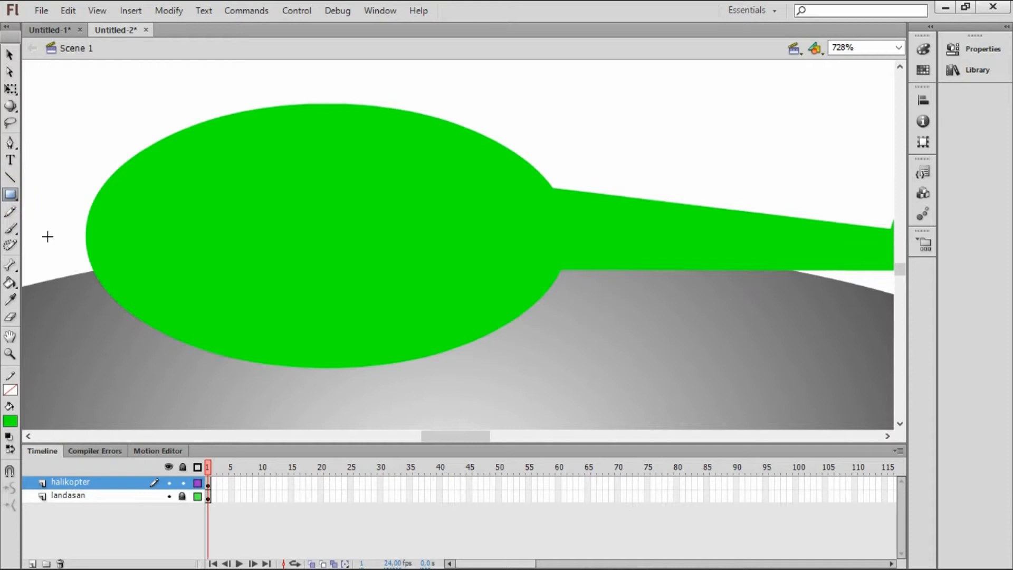
left_click(12, 195)
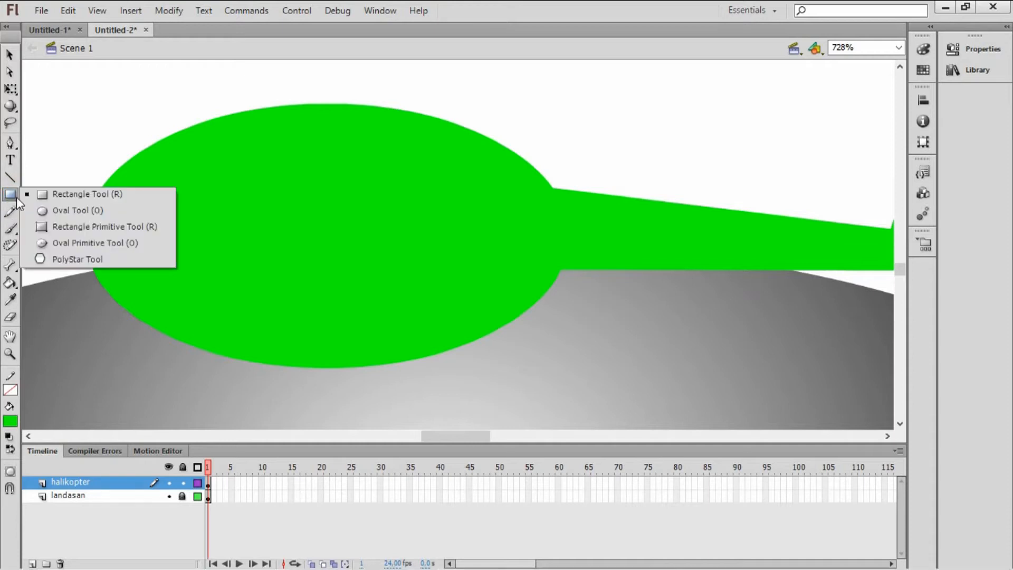
left_click(56, 210)
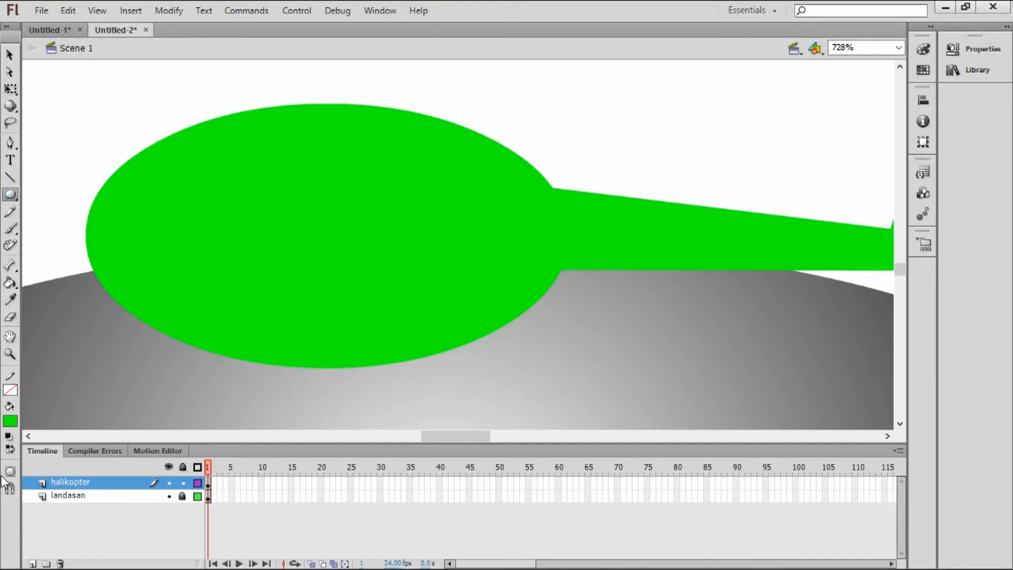
left_click(10, 420)
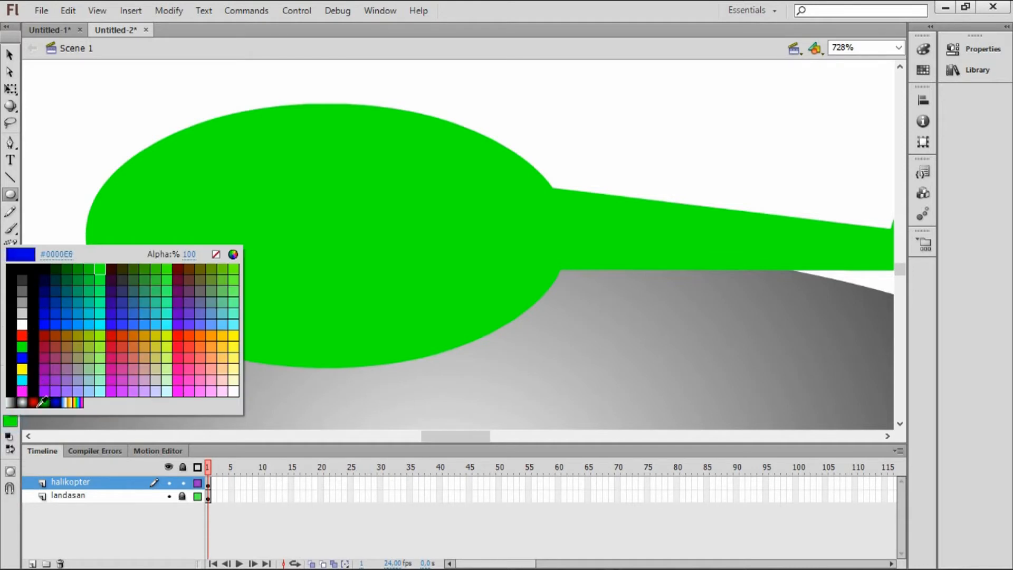
left_click(26, 399)
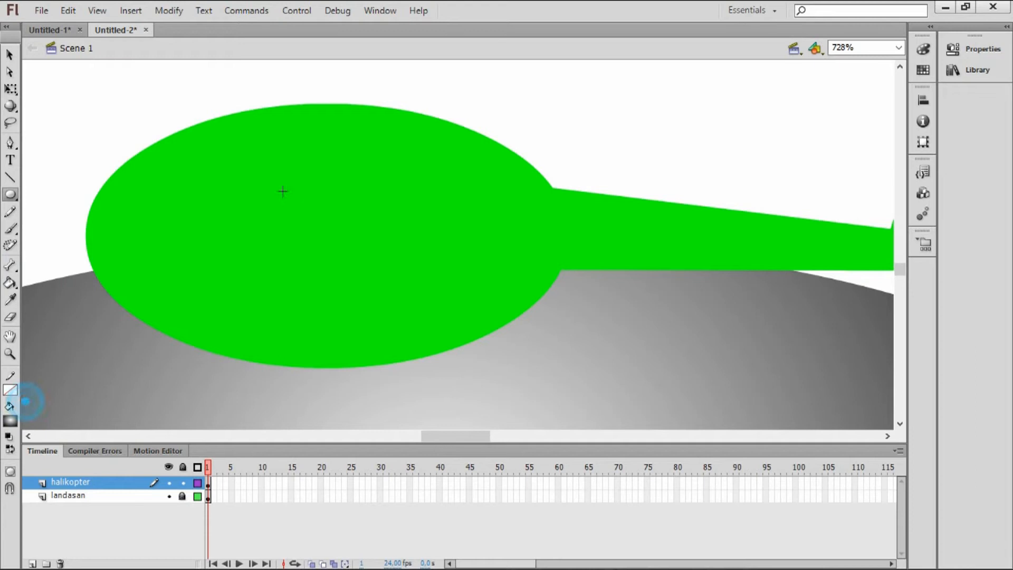
left_click_drag(634, 88, 865, 203)
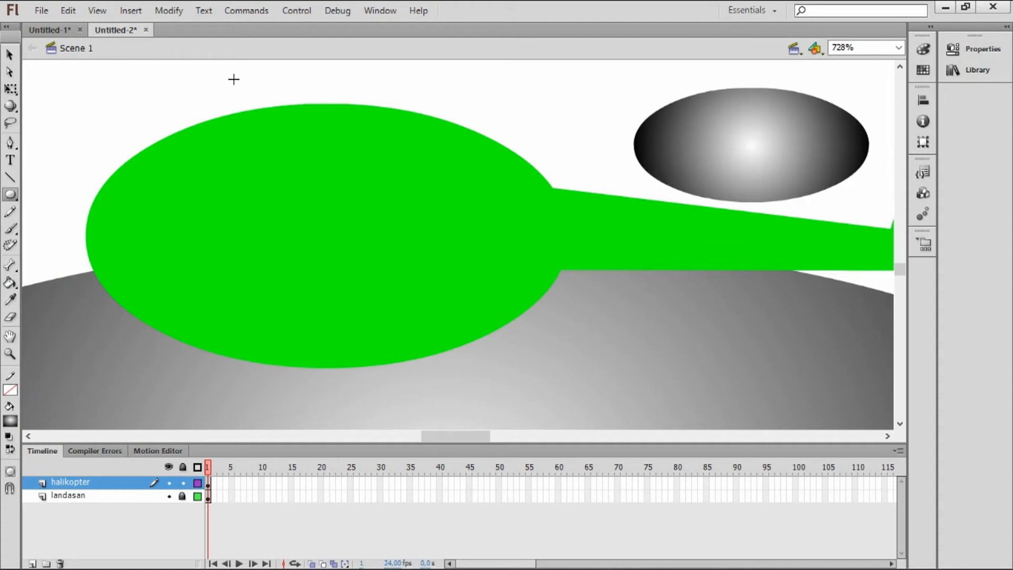
Move the gradient oval away from the tail boom into the empty stage area well above the helicopter
left_click(9, 54)
left_click(698, 154)
left_click_drag(699, 153, 687, 124)
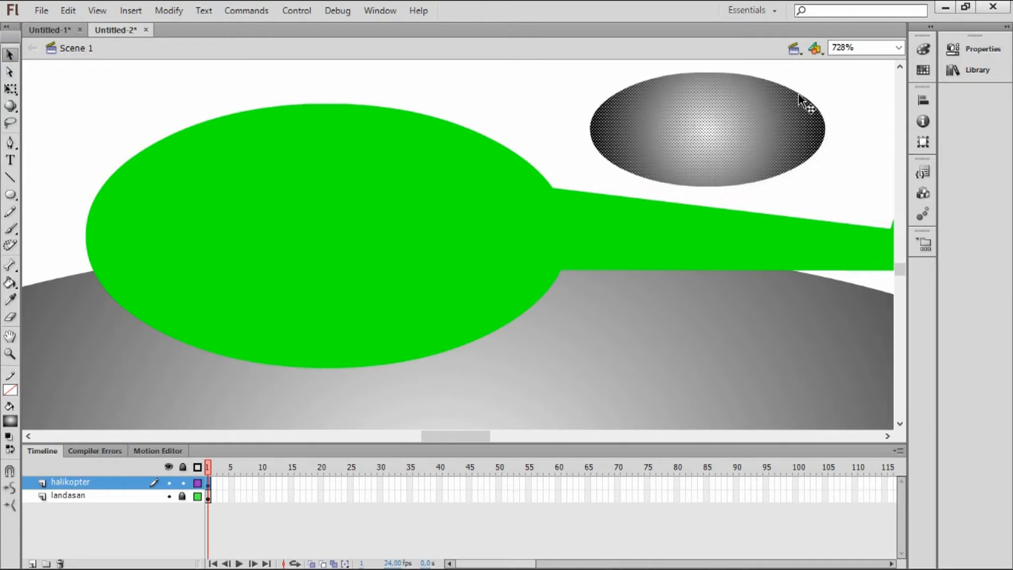
left_click(898, 48)
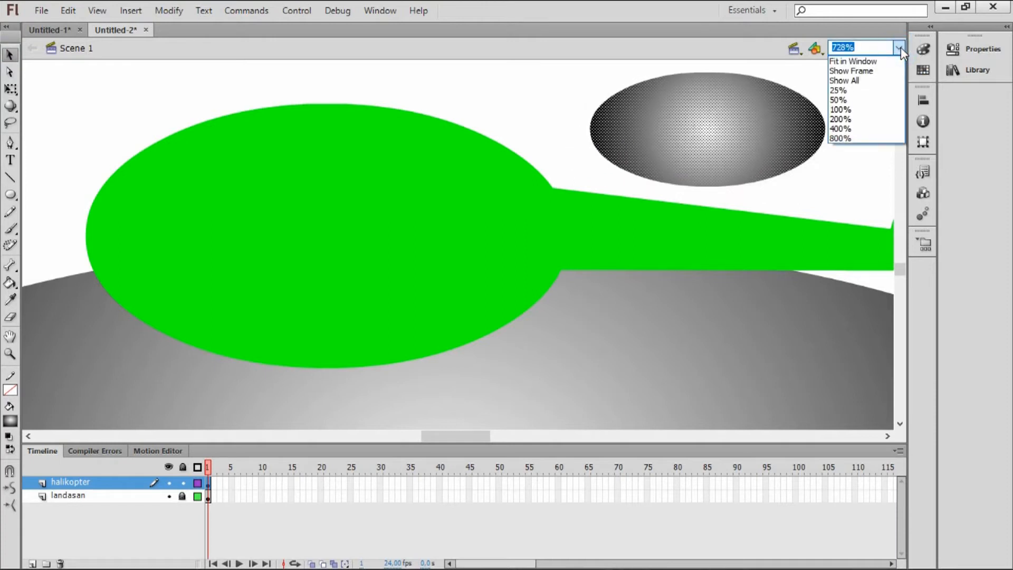
left_click(880, 71)
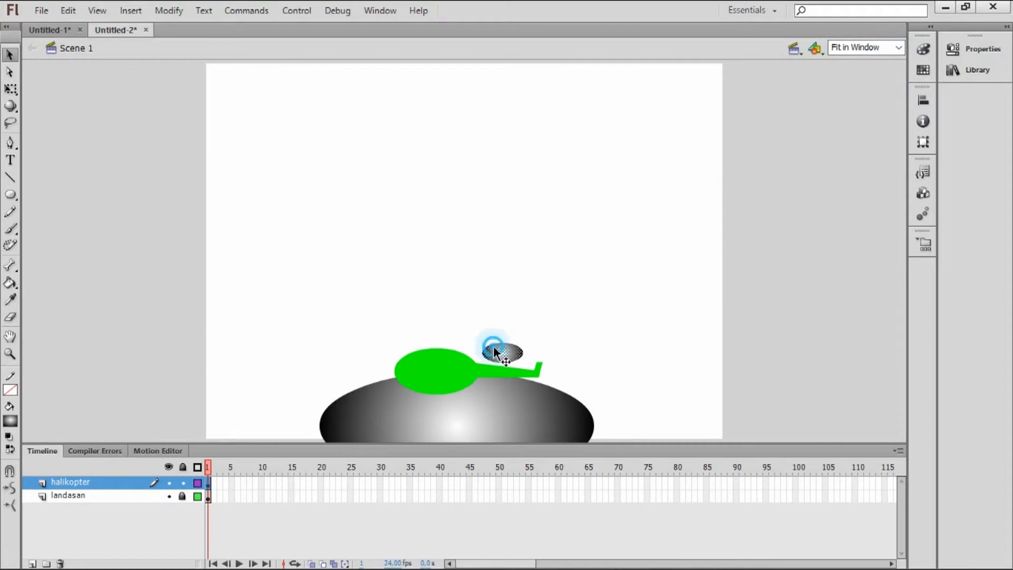
left_click_drag(494, 352, 403, 228)
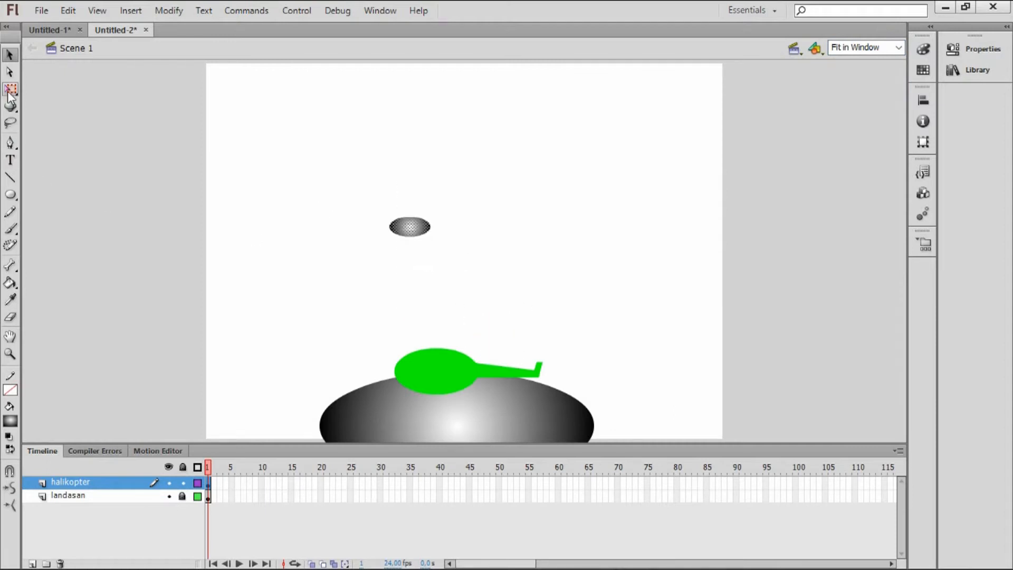
Enlarge the gradient oval with Free Transform, stretch it wider, and place it just above the helicopter body
left_click(9, 91)
left_click_drag(429, 238, 441, 151)
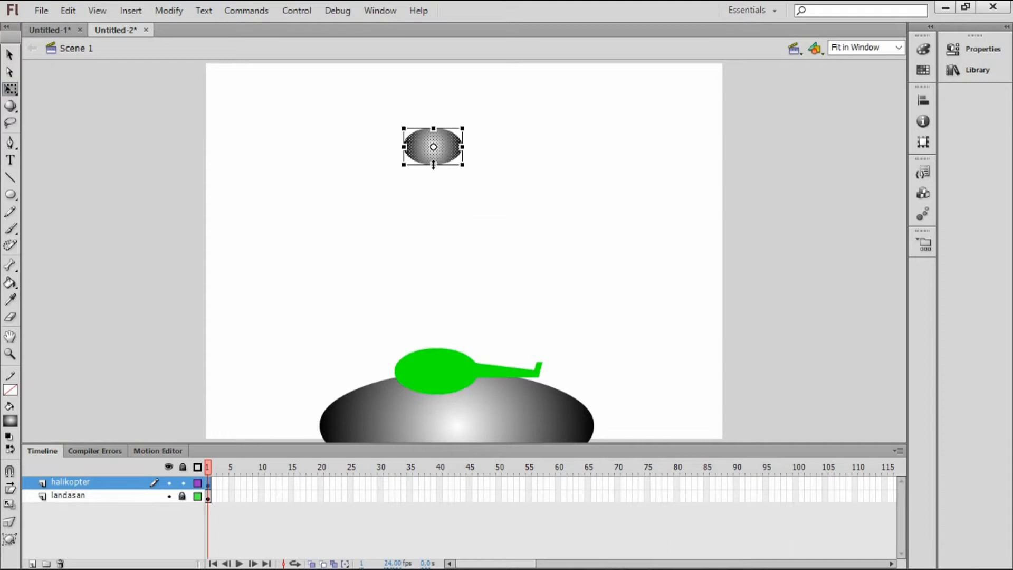
left_click(467, 142)
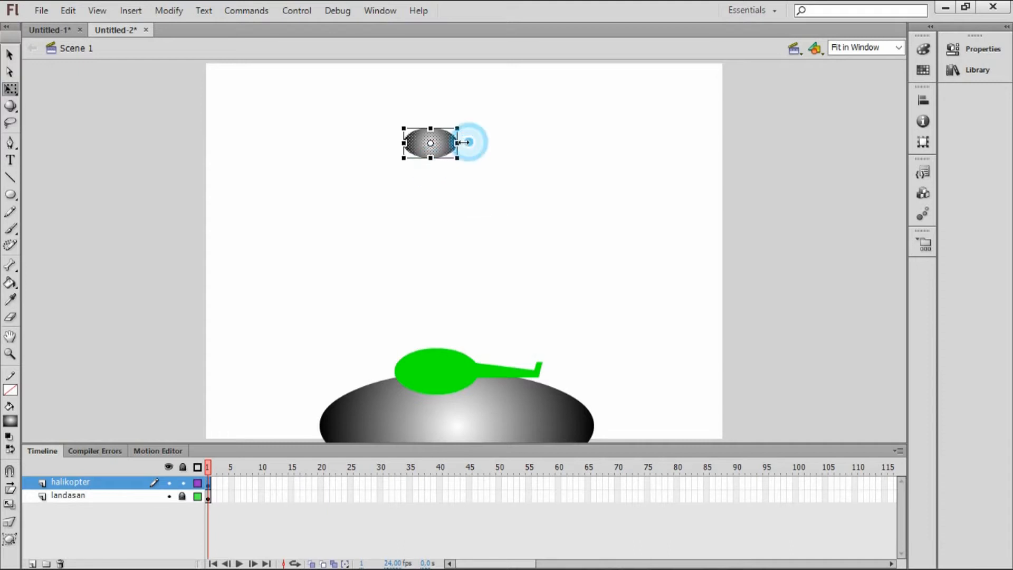
left_click_drag(445, 144, 460, 301)
left_click(457, 215)
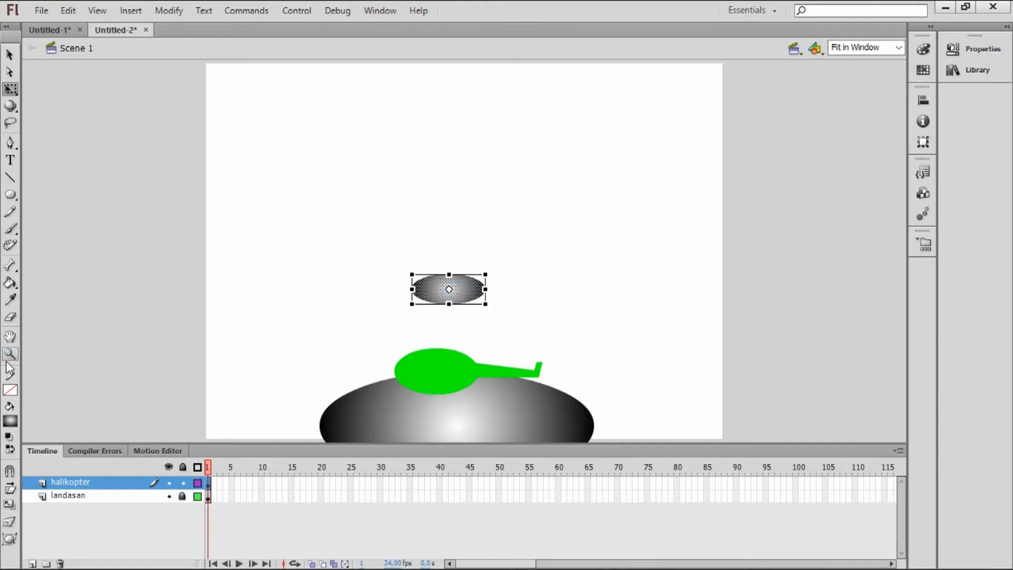
Narrow the gradient oval slightly so it fits the helicopter body's width and reposition it in the space above
left_click(10, 353)
left_click_drag(167, 237, 605, 410)
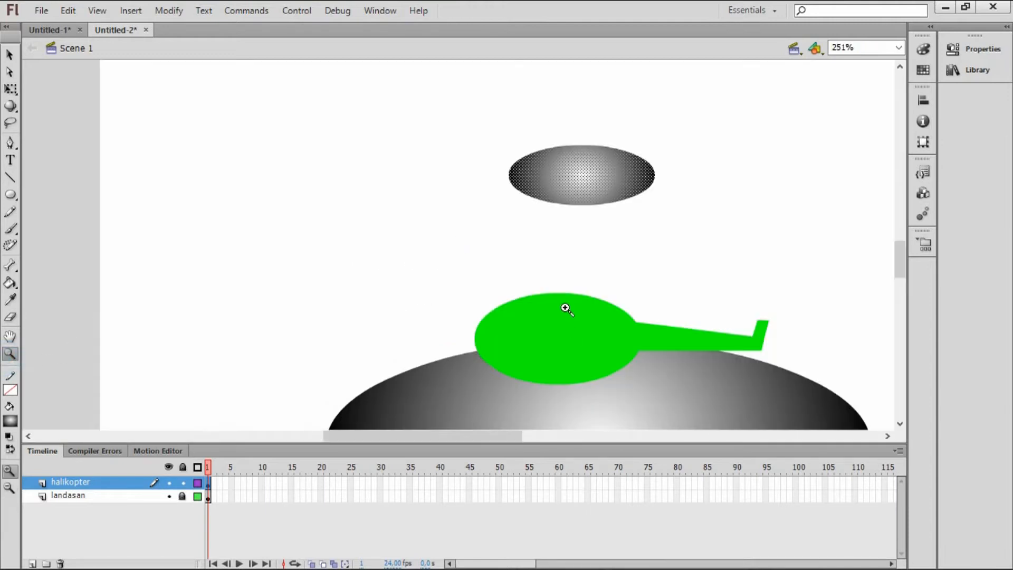
left_click(10, 55)
left_click_drag(615, 182, 531, 210)
left_click(10, 88)
left_click(448, 195)
left_click_drag(425, 204, 505, 163)
left_click(604, 225)
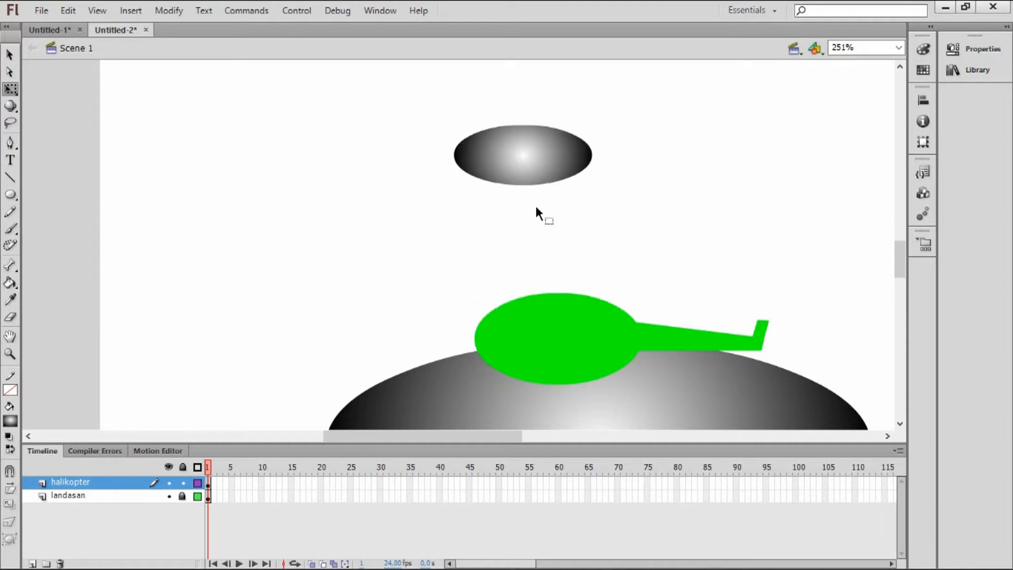
Delete the lower half of the gradient oval and place the remaining dome inside the upper green body as the cockpit window
left_click(10, 55)
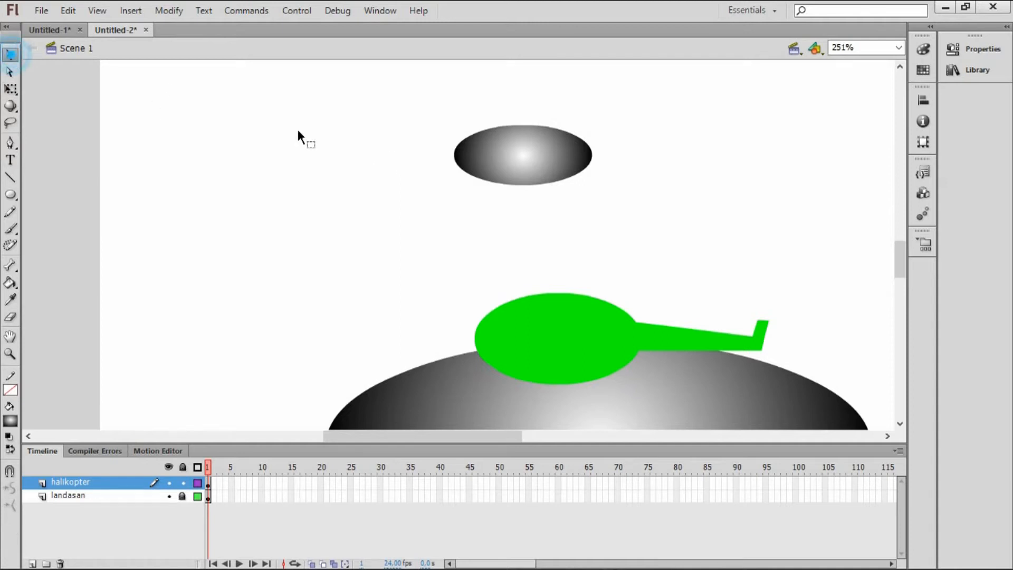
left_click_drag(399, 153, 627, 216)
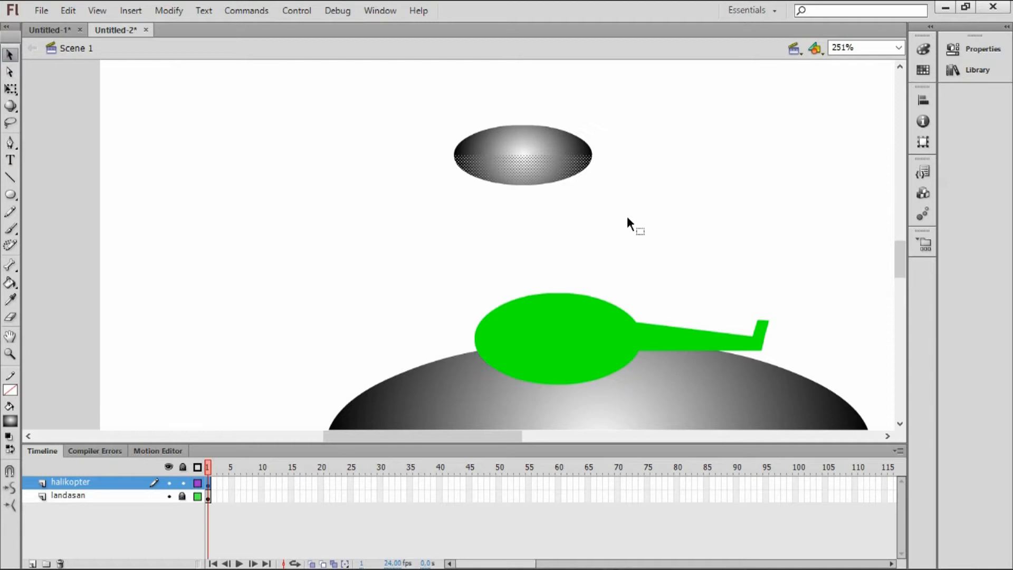
key("Delete")
left_click(537, 141)
left_click_drag(536, 141, 575, 314)
left_click(626, 201)
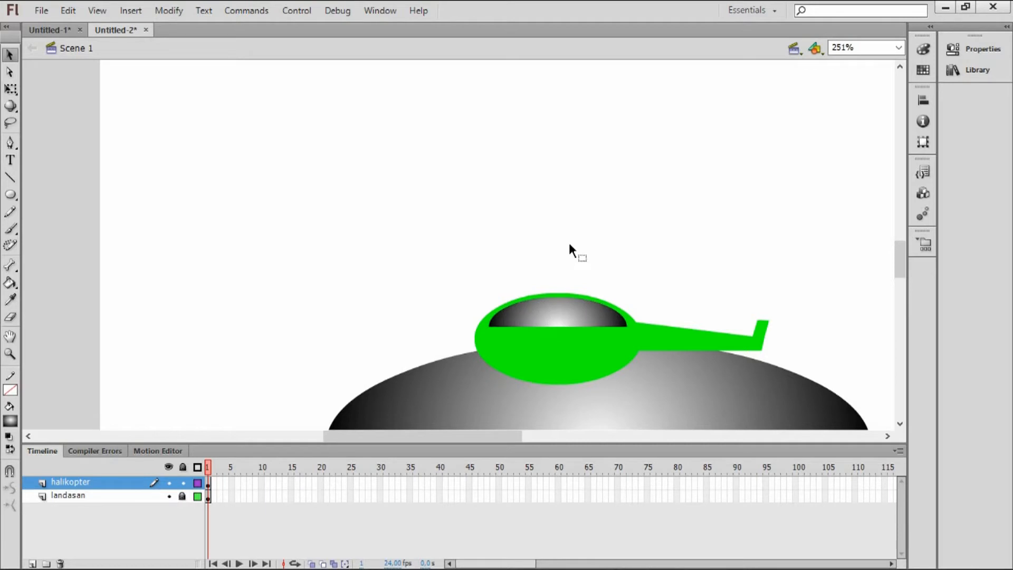
Draw two vertical red lines across the cockpit window with the Line tool, dividing it into three panes
left_click(11, 178)
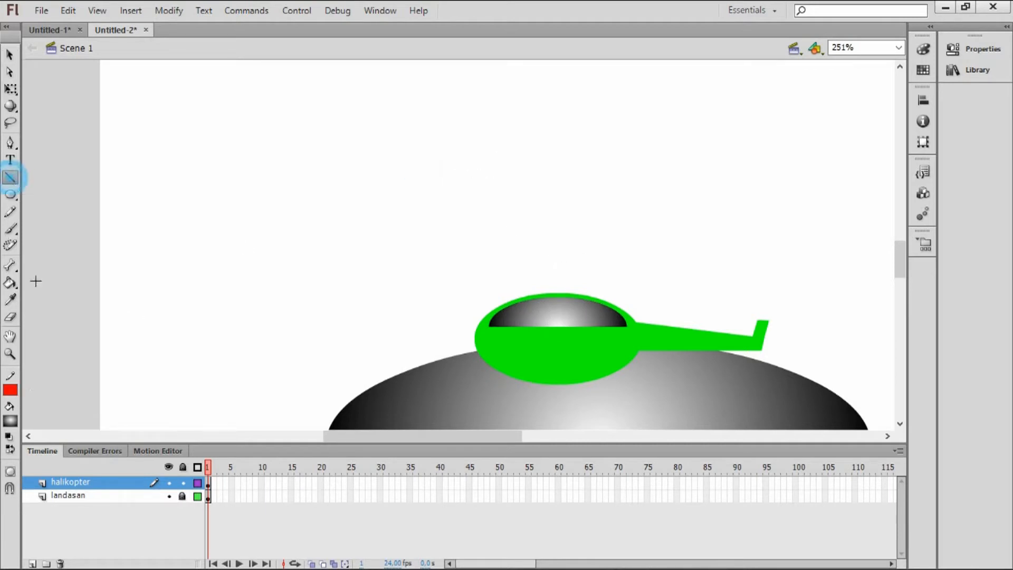
left_click(13, 420)
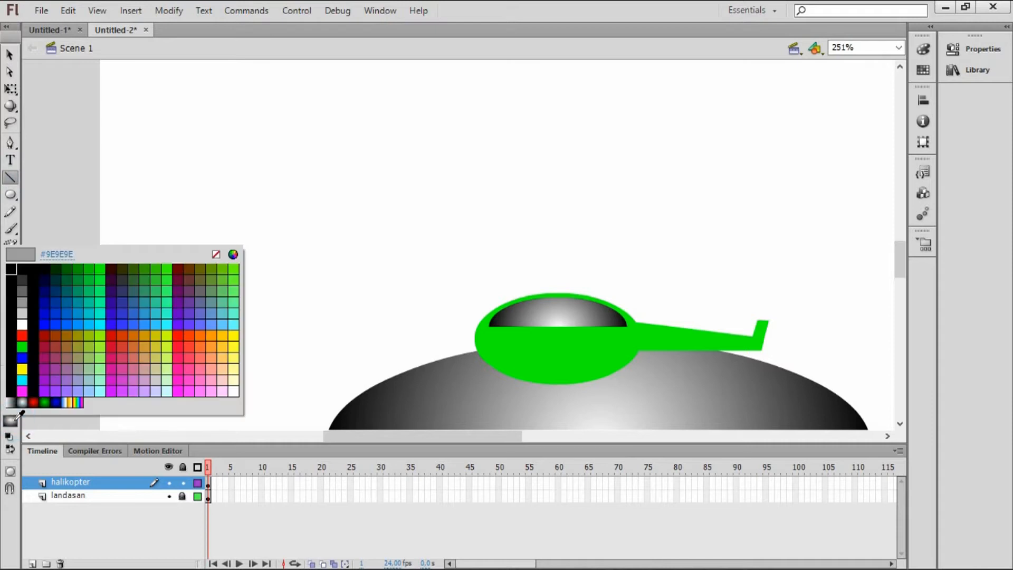
left_click(216, 254)
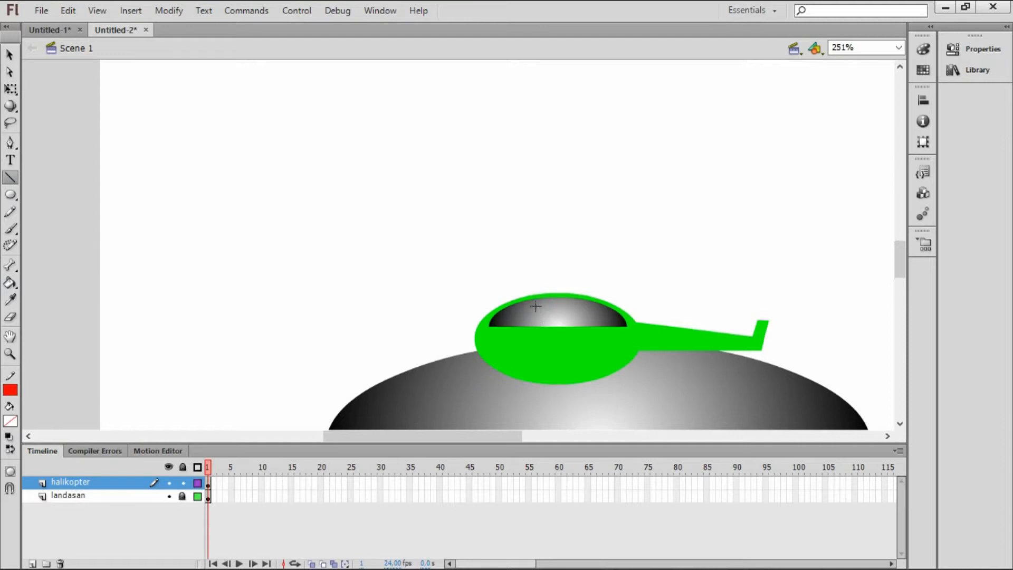
left_click_drag(534, 299, 534, 327)
left_click_drag(580, 297, 581, 327)
Draw a blue (#0000FF) rectangle without an outline between the red lines, extending down into the green body as the door
left_click(10, 420)
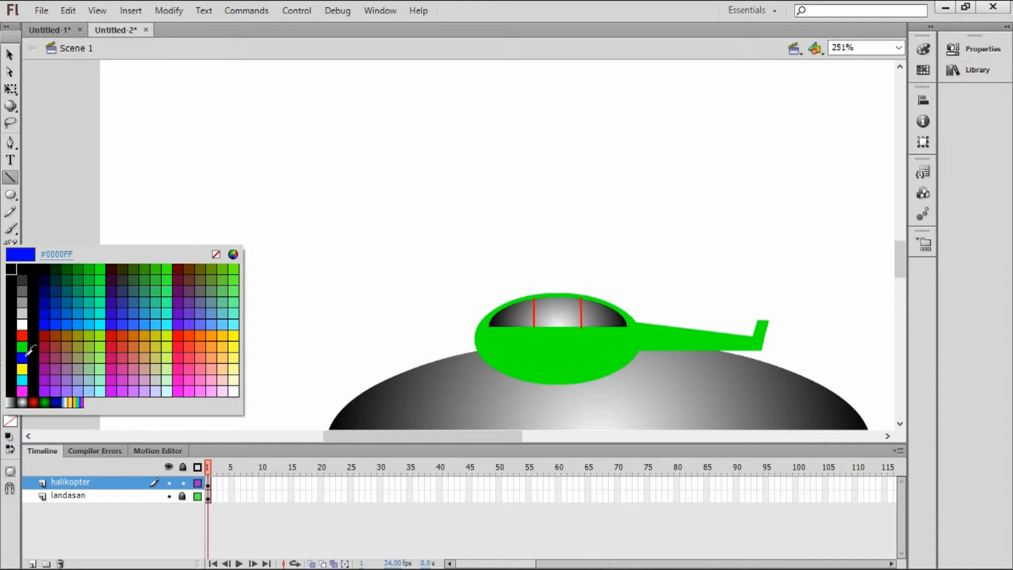
left_click(25, 356)
left_click(17, 392)
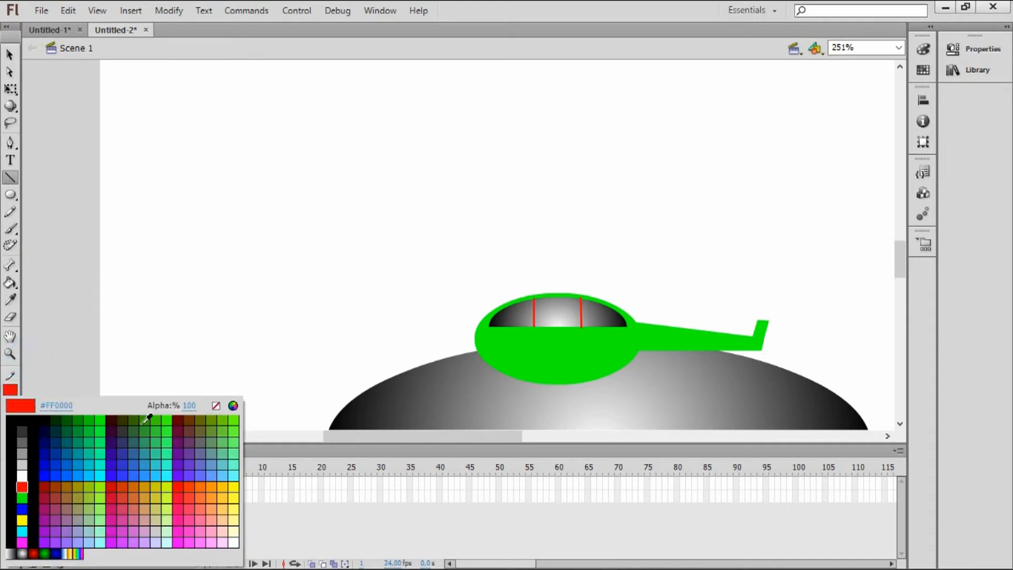
left_click(215, 405)
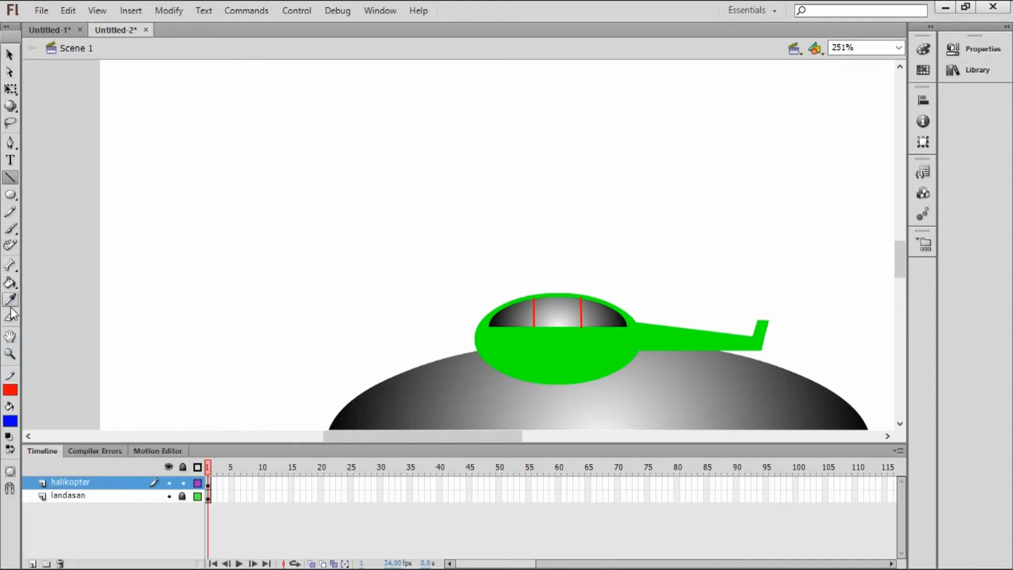
left_click_drag(366, 255, 727, 381)
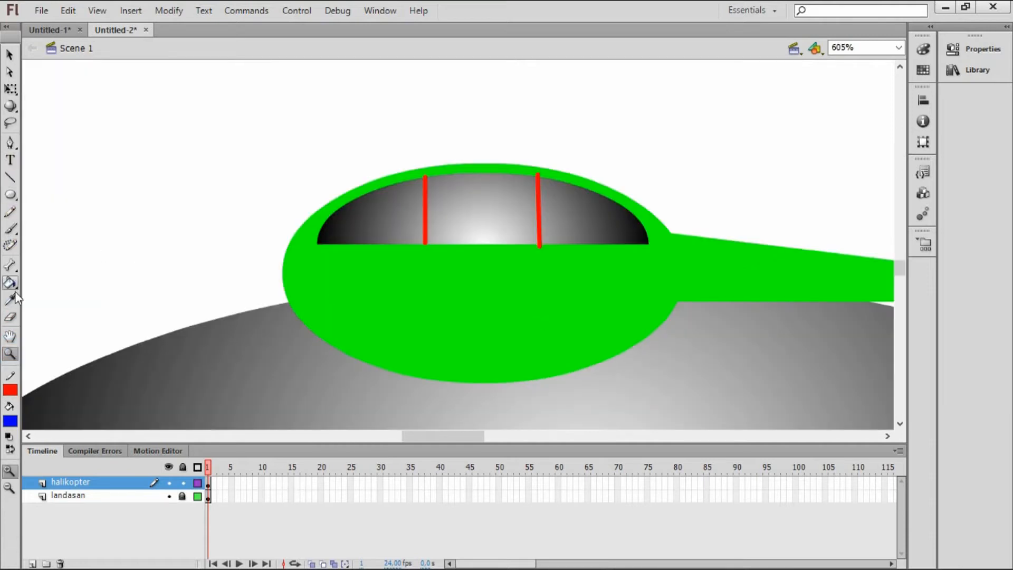
left_click(11, 195)
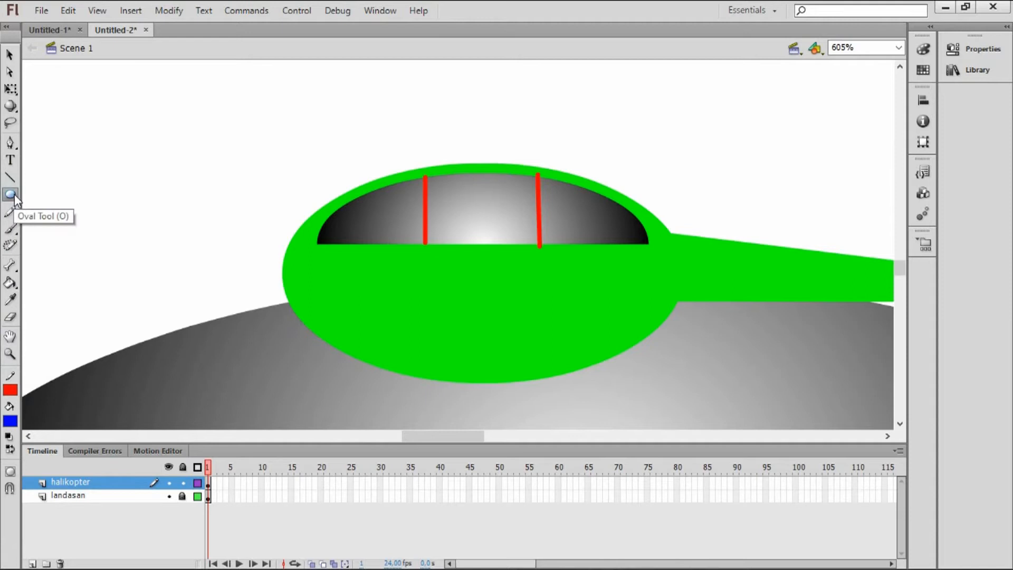
left_click(13, 194)
left_click(41, 194)
left_click_drag(425, 175, 536, 327)
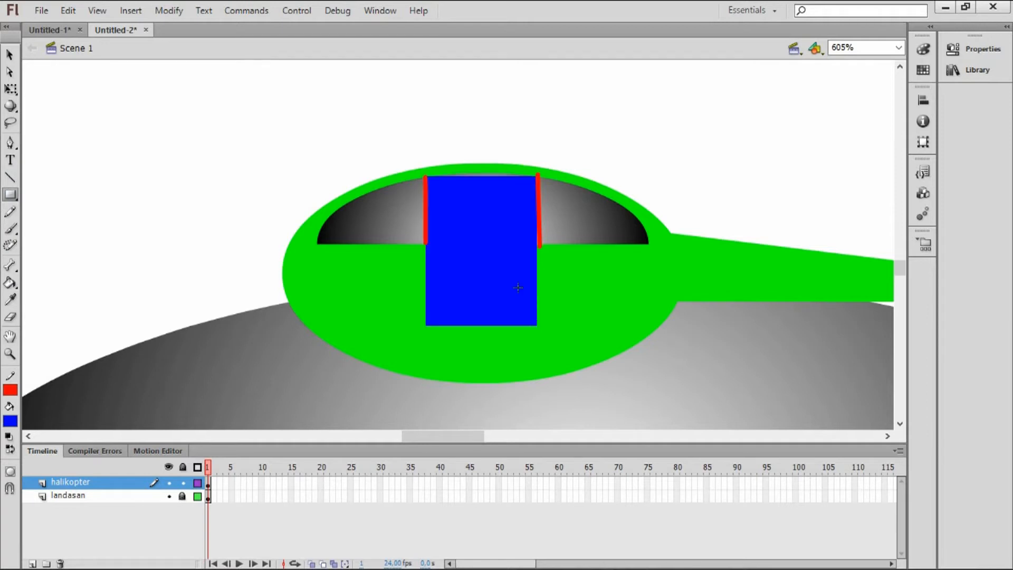
Bend the blue door's upper edge upward so it follows the curve of the cockpit window
left_click(10, 54)
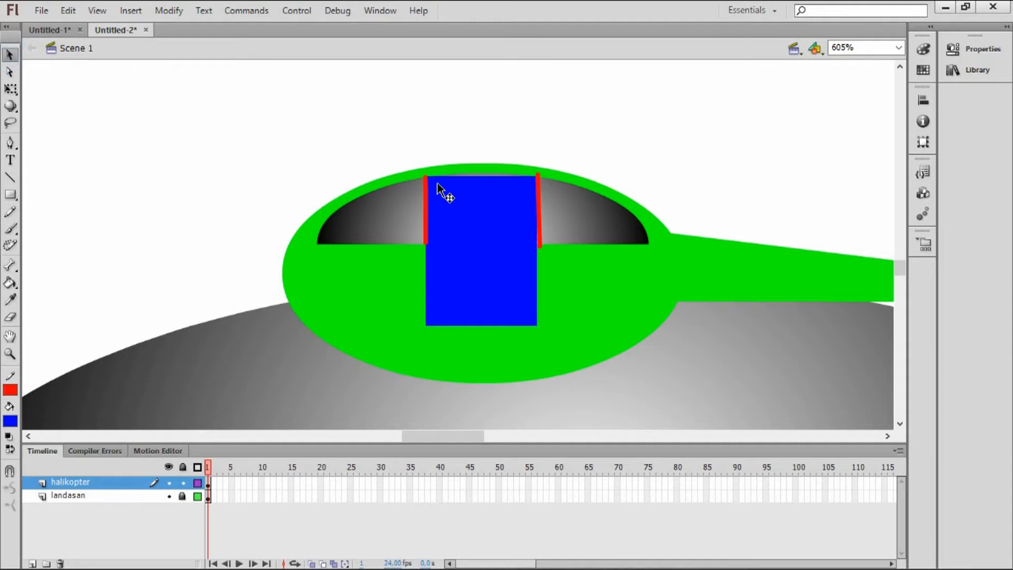
left_click(478, 178)
left_click_drag(479, 180, 479, 173)
left_click(522, 113)
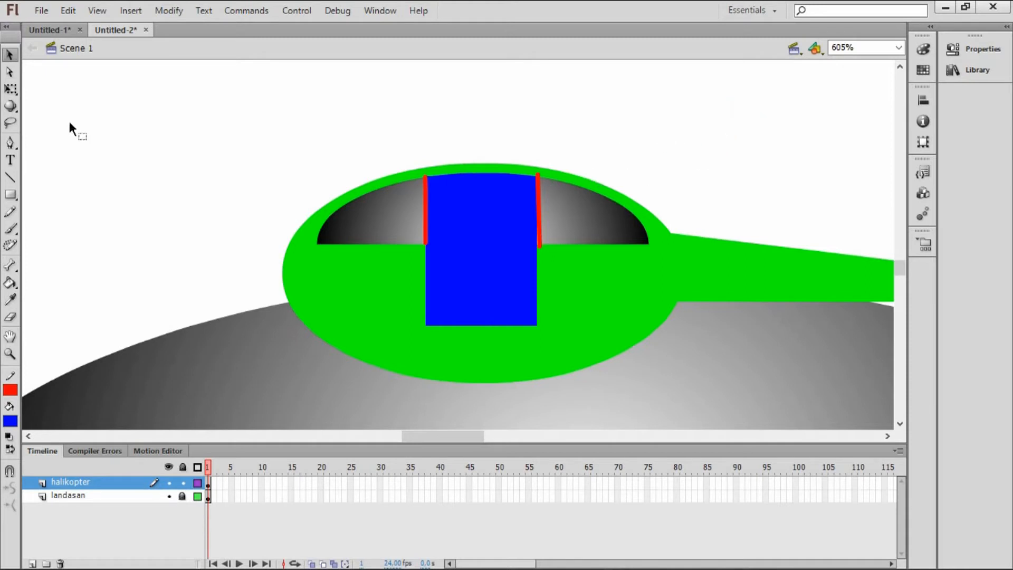
Draw a small blue rectangle on top of the helicopter body as the rotor mount and shorten it to roughly half its height
left_click(10, 194)
left_click_drag(120, 153, 480, 147)
left_click(11, 55)
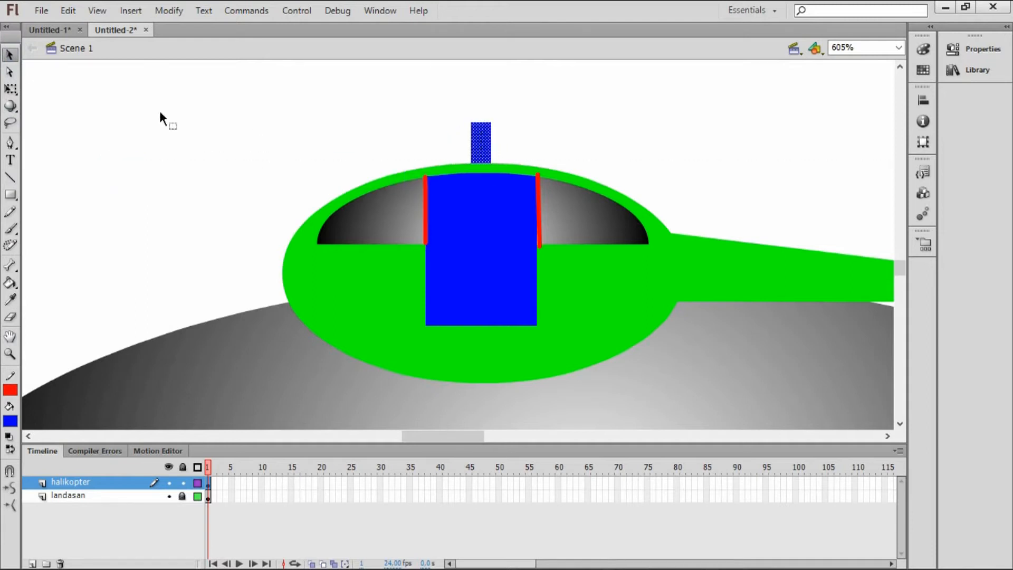
left_click(10, 89)
left_click(480, 134)
mouse_move(484, 122)
left_mouse_down()
mouse_move(492, 151)
mouse_move(483, 143)
left_mouse_up()
left_click(382, 136)
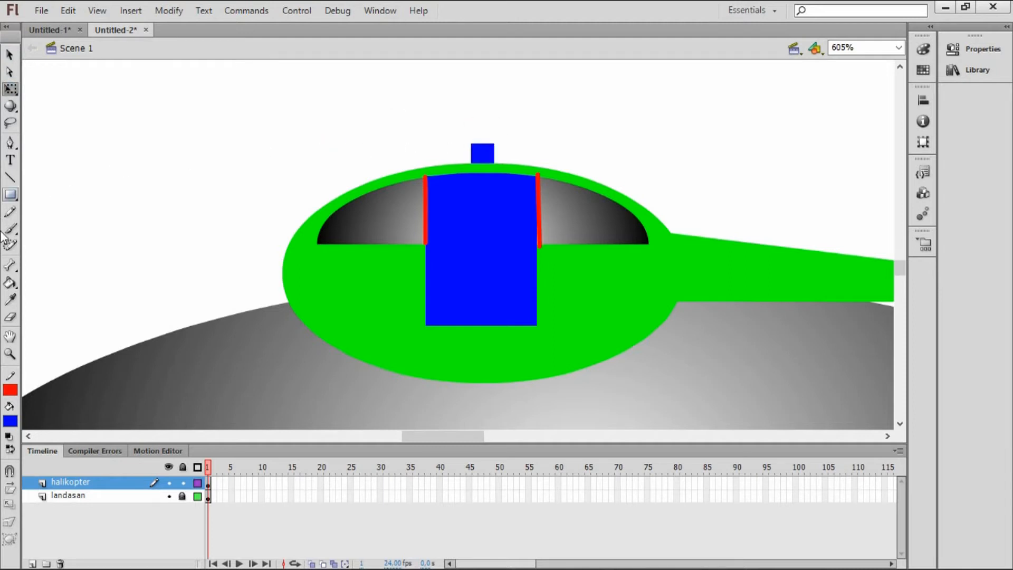
Draw a thin upright bar filled with green (#00FF00) in the empty area beside the helicopter and duplicate it alongside
left_click(10, 195)
left_click_drag(126, 131, 132, 172)
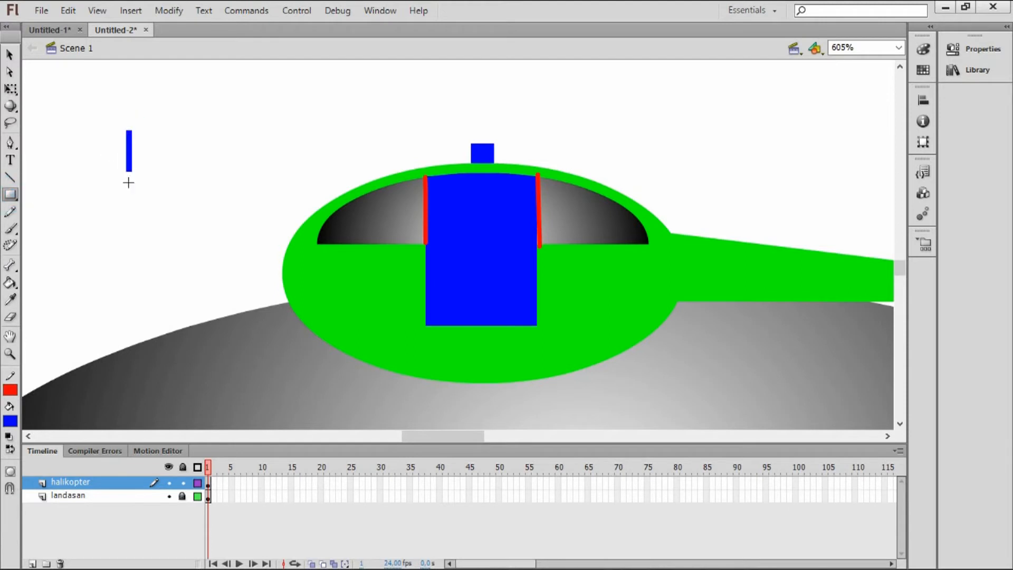
key("ctrl+z")
left_click(10, 425)
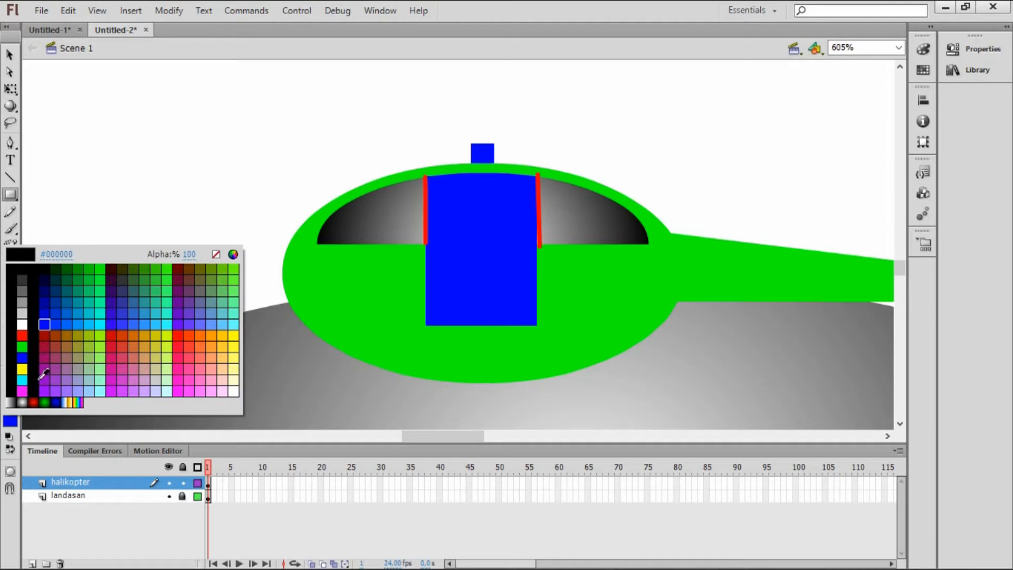
left_click(22, 346)
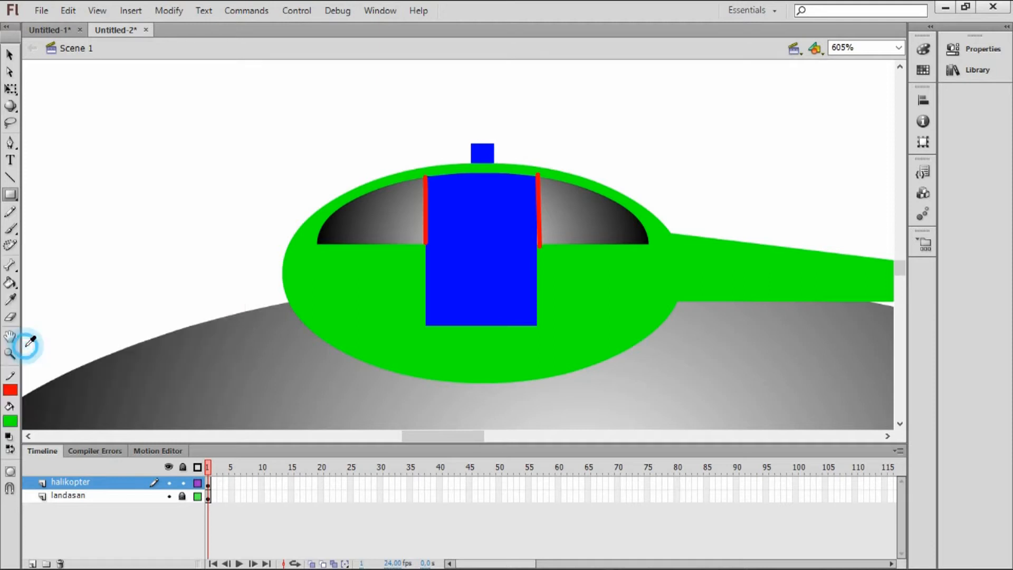
left_click_drag(107, 109, 111, 143)
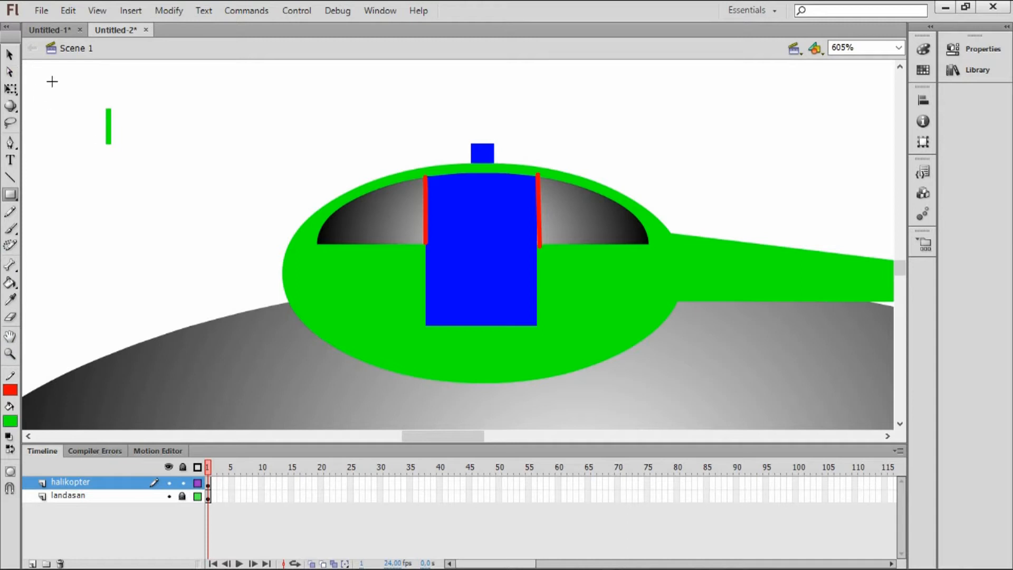
left_click(9, 54)
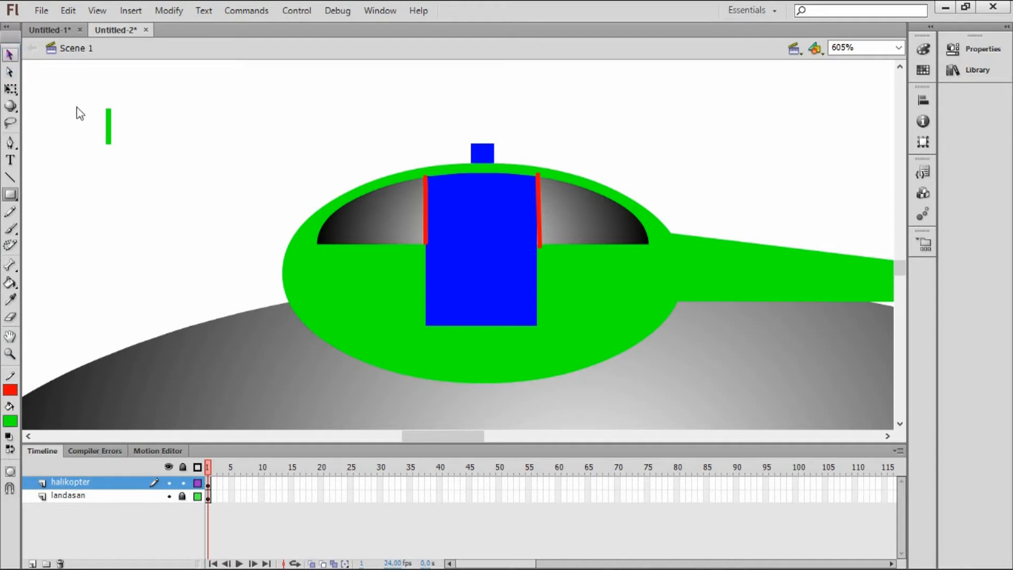
left_click_drag(116, 147, 118, 140)
left_click(119, 161)
left_click_drag(87, 93, 152, 172)
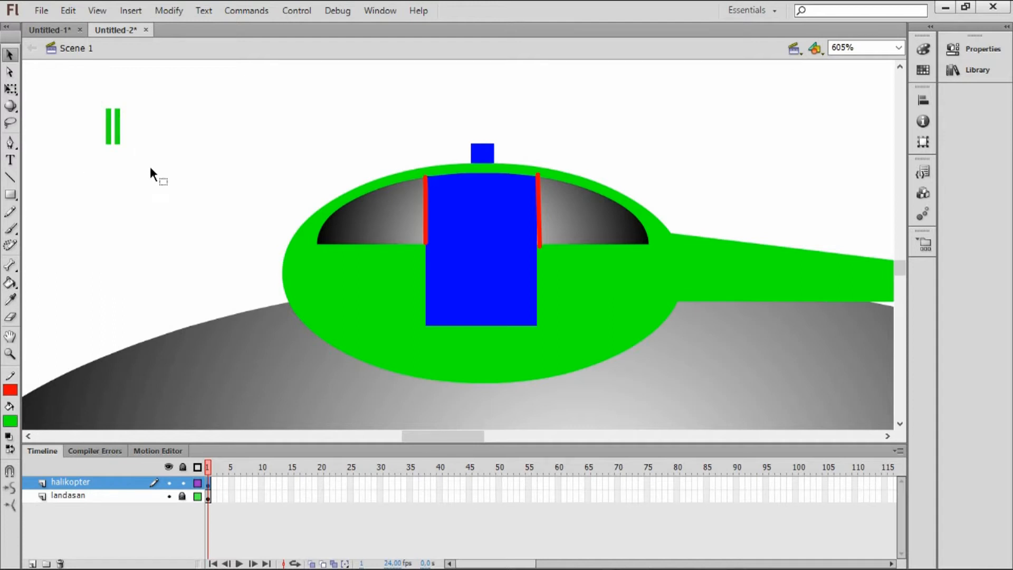
Place the two green bars on top of the blue rotor mount and cut off their upper halves
left_click_drag(120, 142, 486, 137)
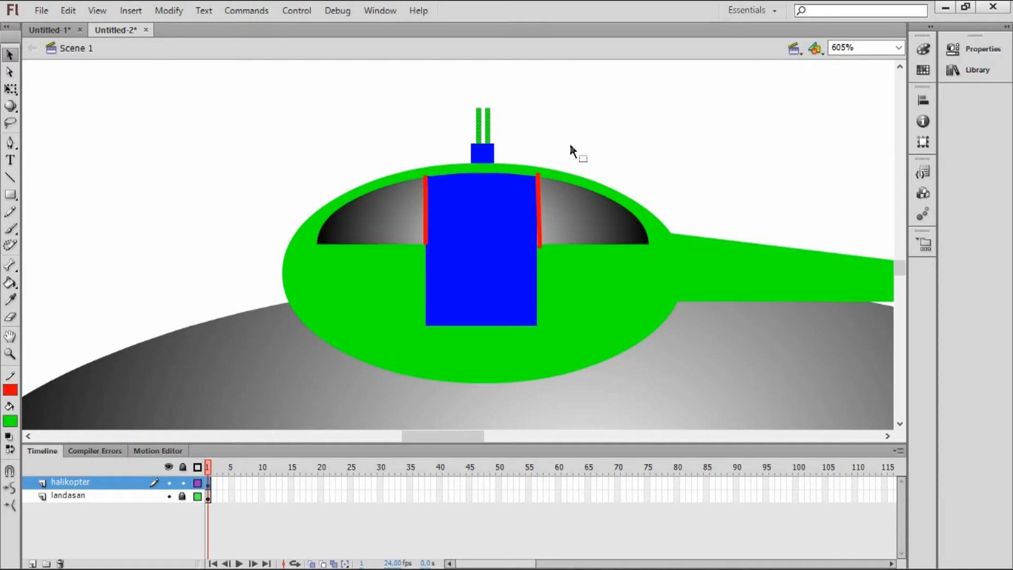
left_click(607, 143)
left_click_drag(451, 91, 521, 125)
key("Delete")
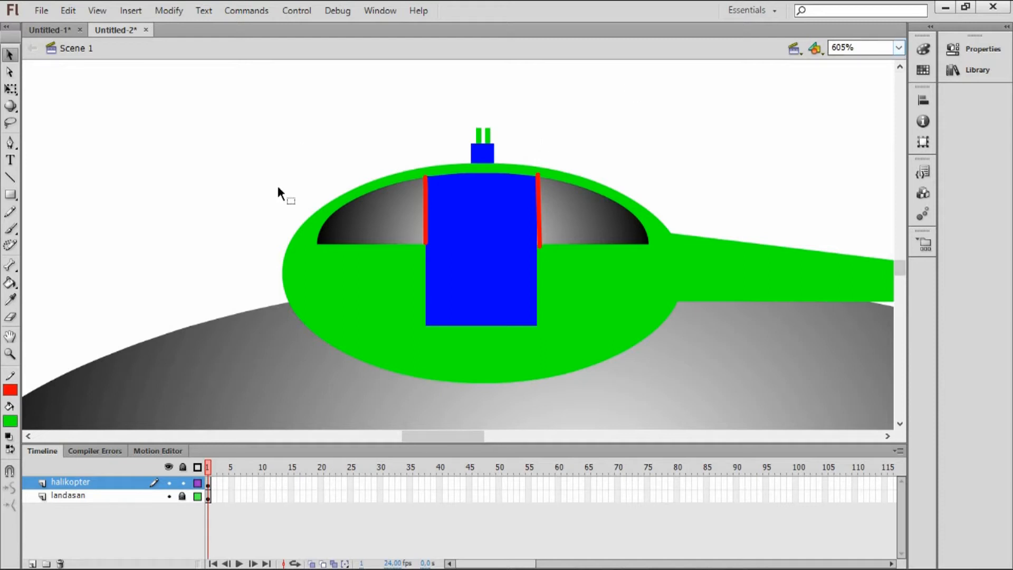
Lock the halikopter layer and add a new layer above it named baling2
mouse_move(449, 434)
left_mouse_down()
mouse_move(471, 432)
mouse_move(457, 436)
left_mouse_up()
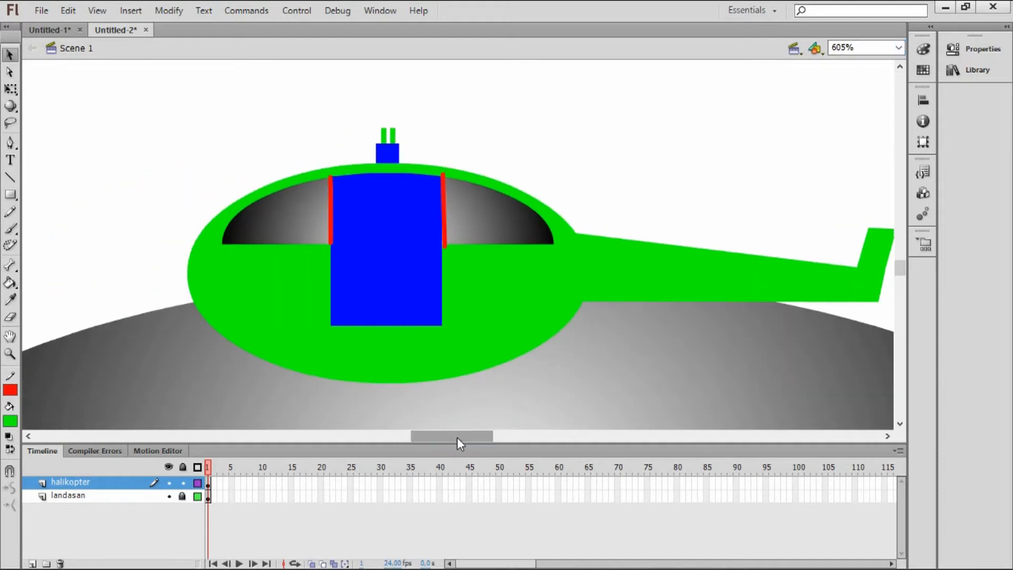
left_click(897, 48)
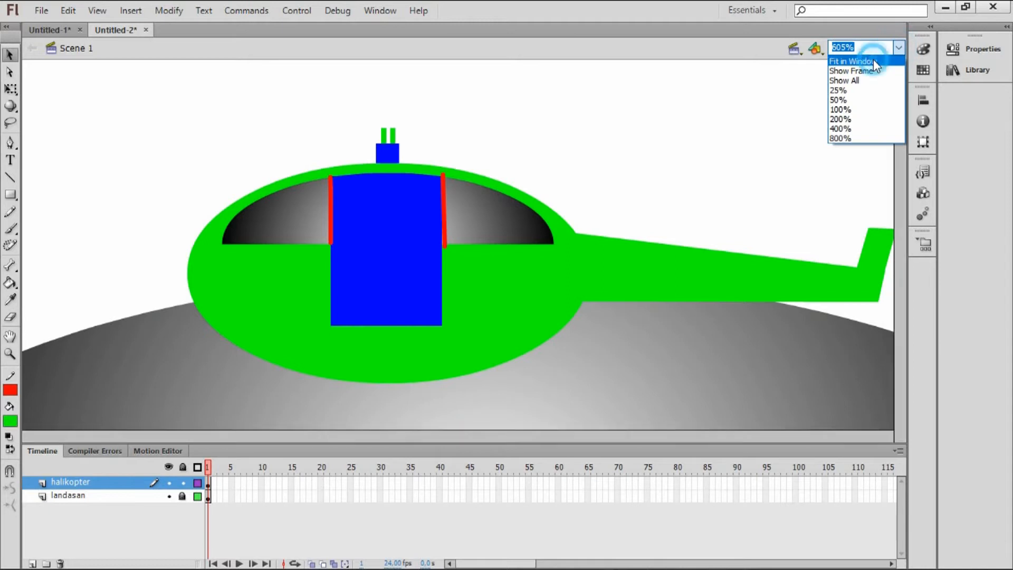
left_click(872, 59)
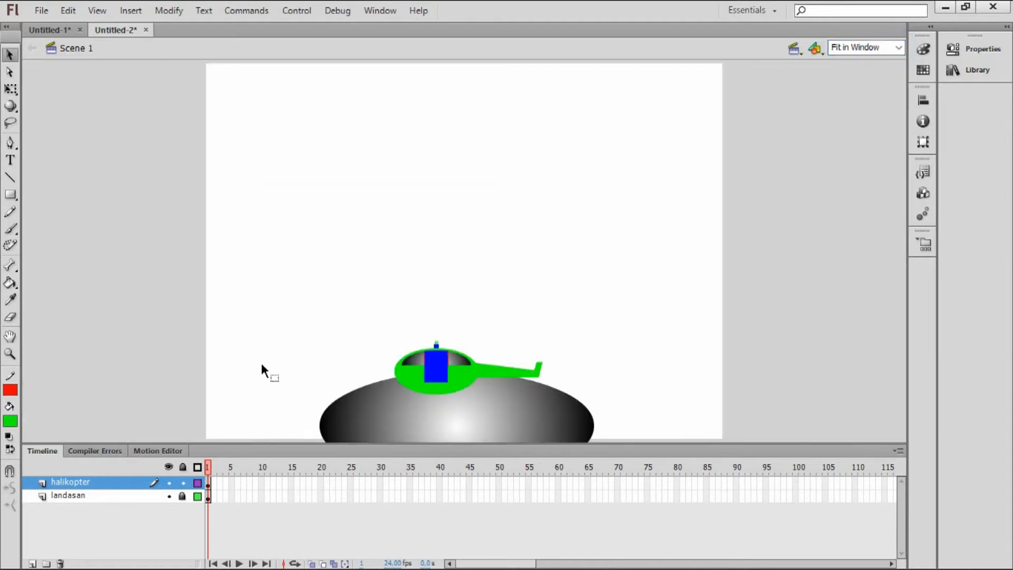
left_click(183, 483)
left_click(32, 563)
left_click(76, 482)
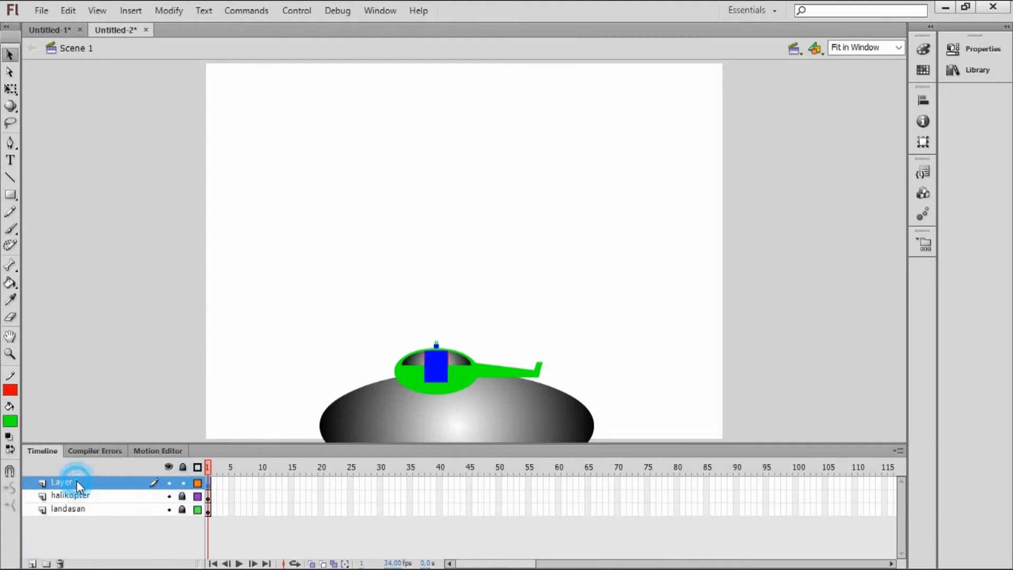
double_click(78, 483)
type("ba")
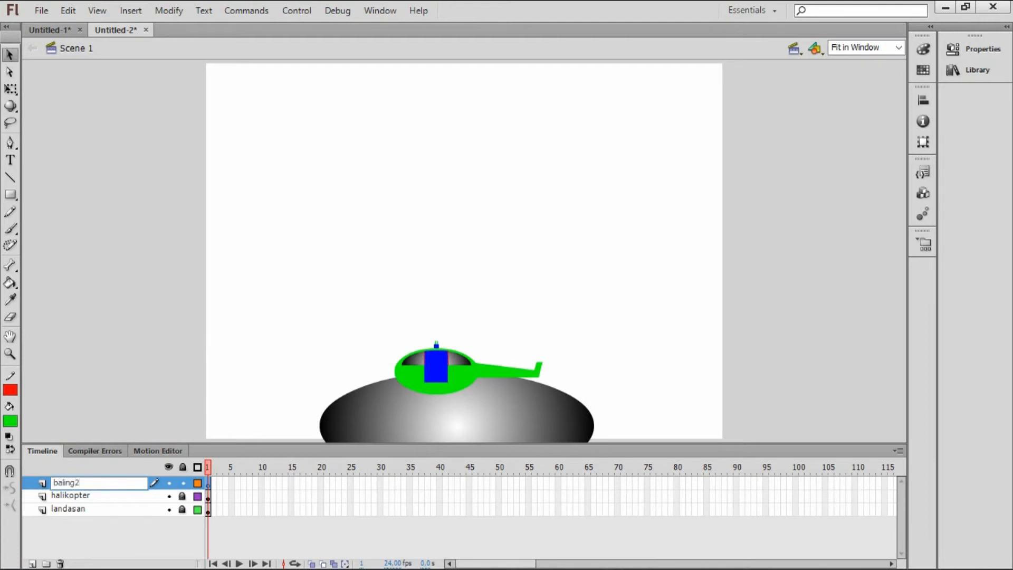
type("ling2")
key("Return")
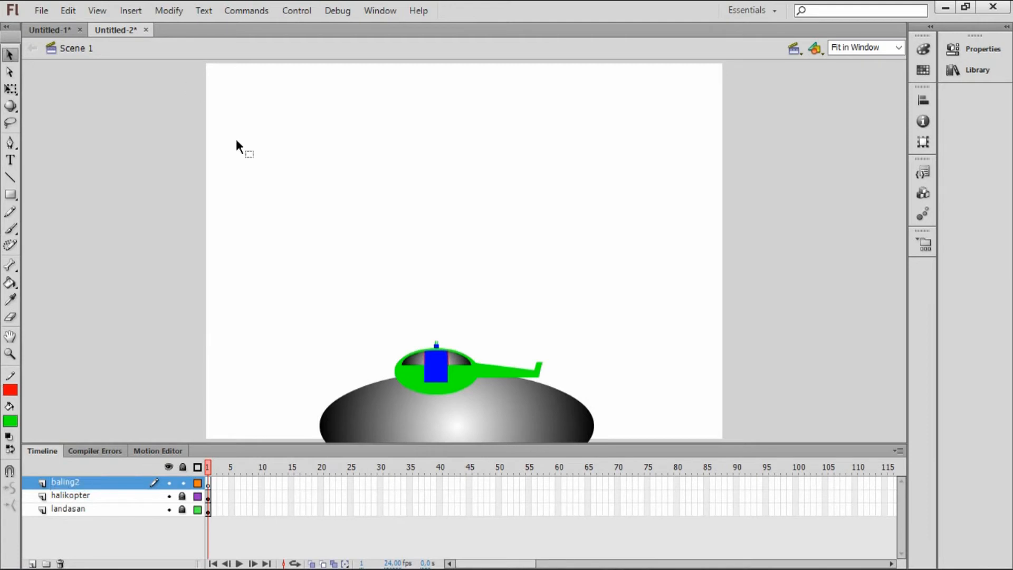
Draw a long, thin black horizontal rectangle without an outline above the helicopter on the baling2 layer as the rotor blade
left_click(11, 195)
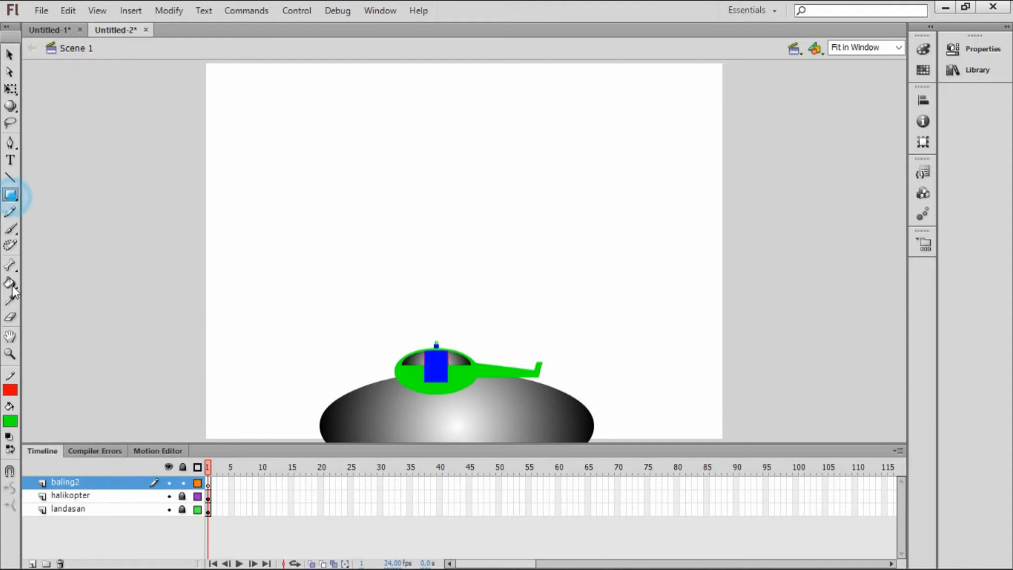
left_click(10, 390)
left_click(217, 405)
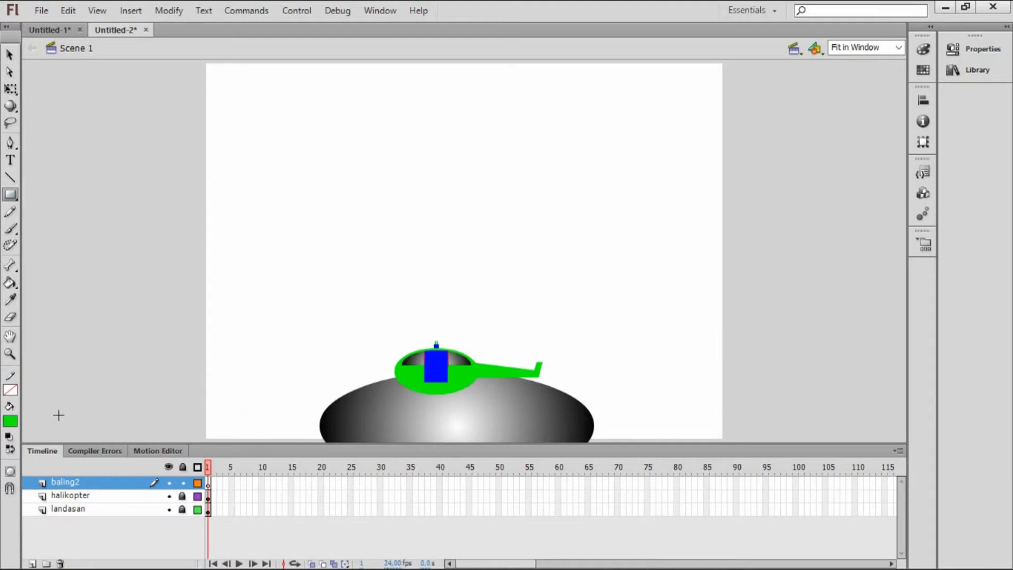
left_click(12, 420)
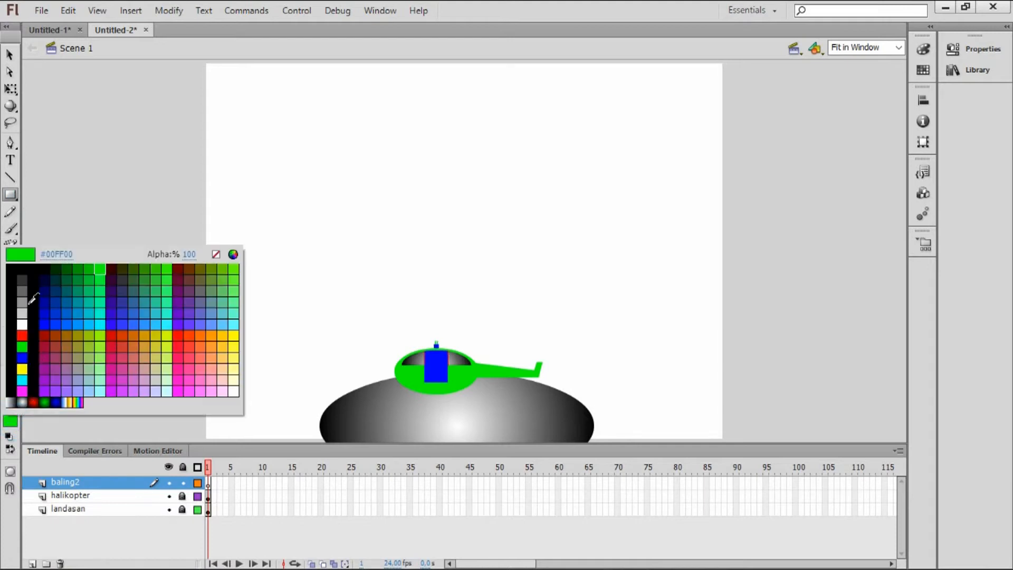
left_click(23, 270)
left_click_drag(292, 298, 612, 301)
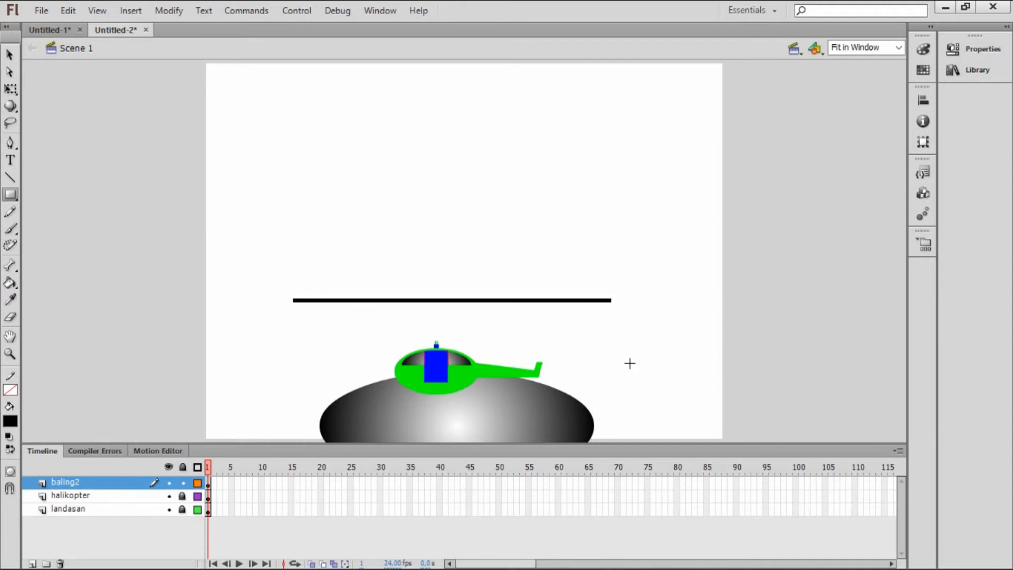
Move the black rotor blade down onto the rotor mount and shorten its right end to center it over the helicopter
left_click(10, 54)
mouse_move(210, 235)
left_mouse_down()
mouse_move(349, 277)
mouse_move(667, 322)
left_mouse_up()
left_click(537, 301)
mouse_move(536, 301)
left_mouse_down()
mouse_move(522, 335)
mouse_move(539, 344)
left_mouse_up()
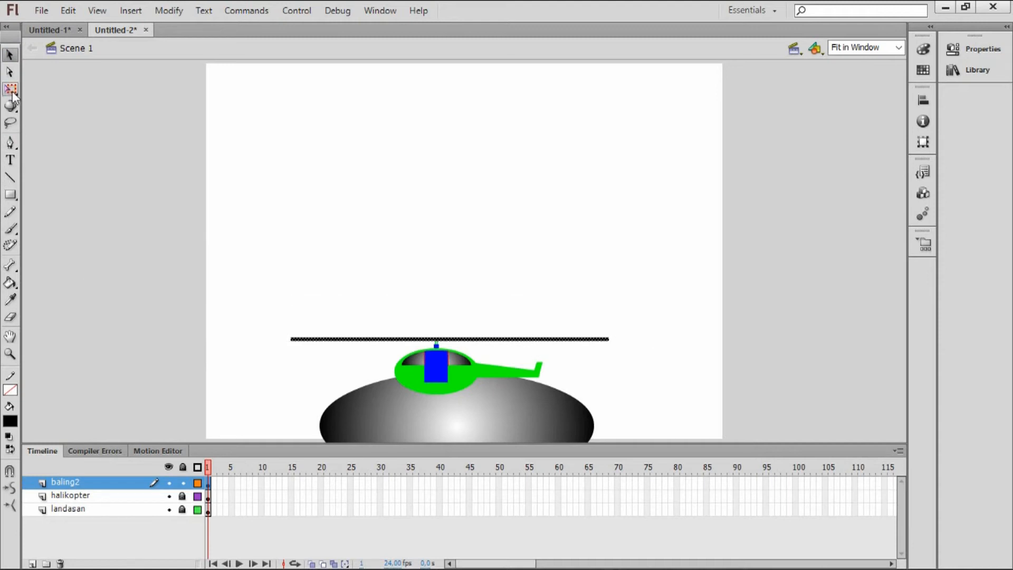
left_click(11, 90)
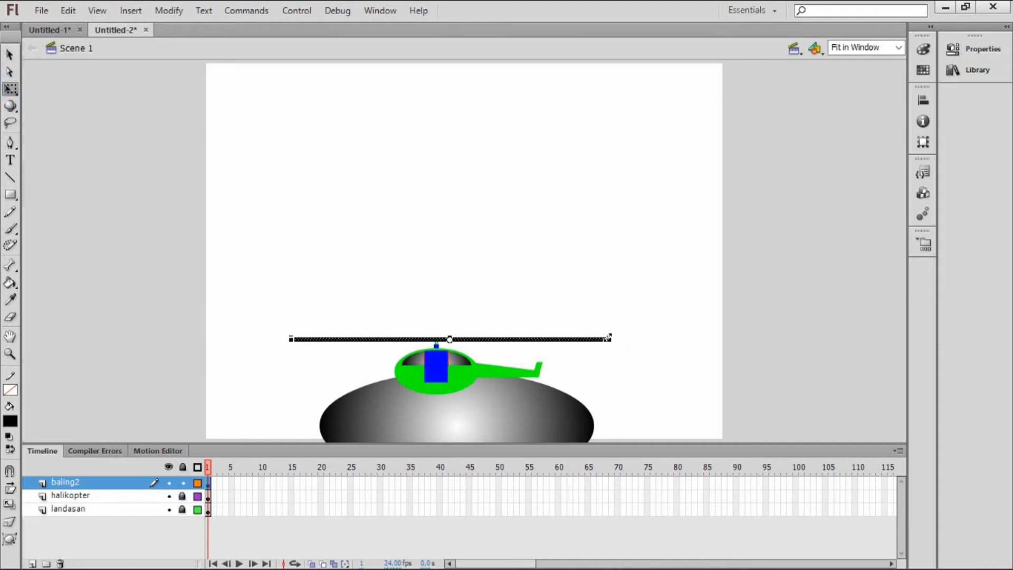
left_click_drag(608, 339, 582, 339)
left_click(665, 299)
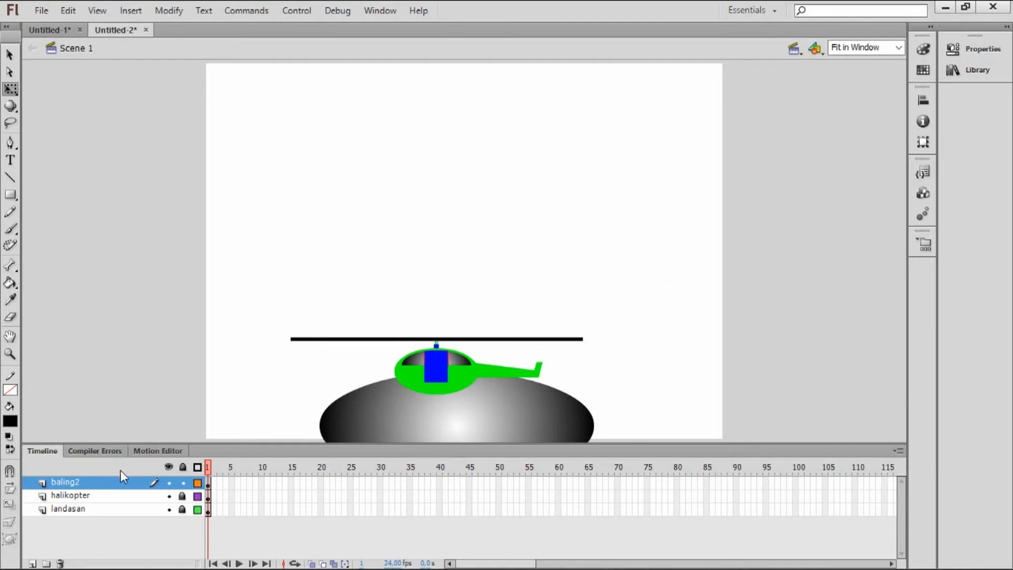
Convert the black rotor blade to a Movie Clip symbol named baling2
left_click(7, 55)
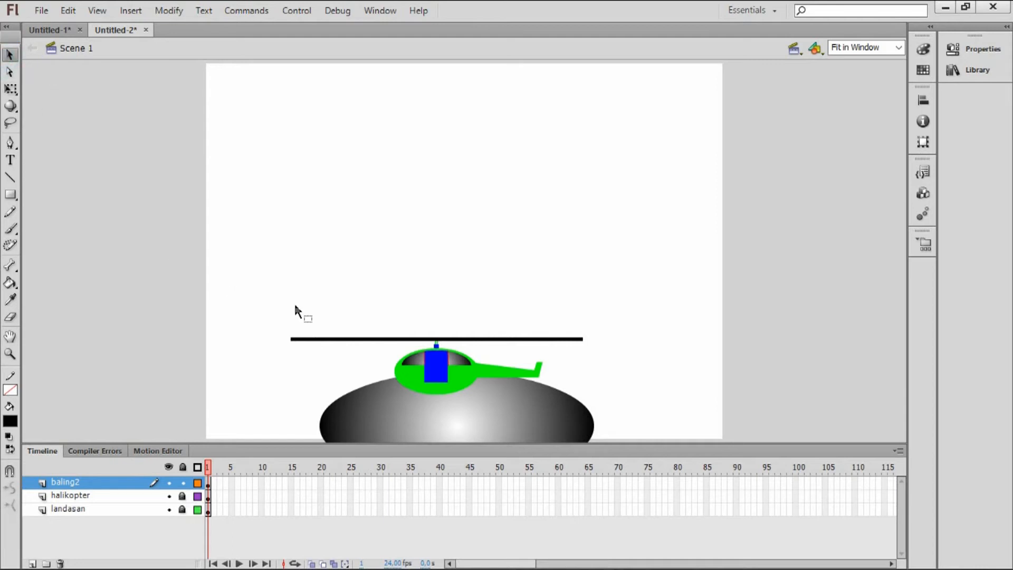
left_click(368, 341)
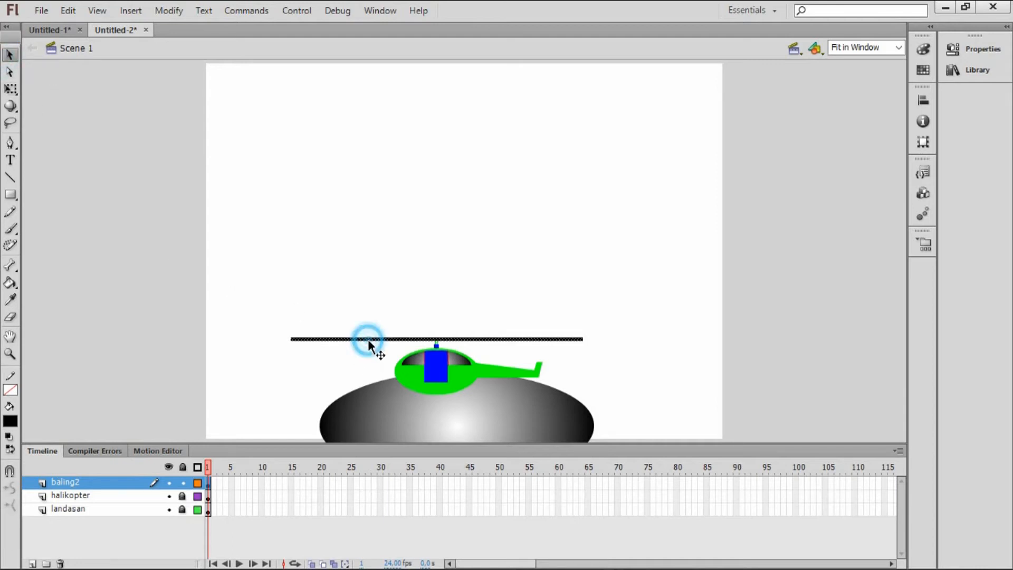
right_click(368, 338)
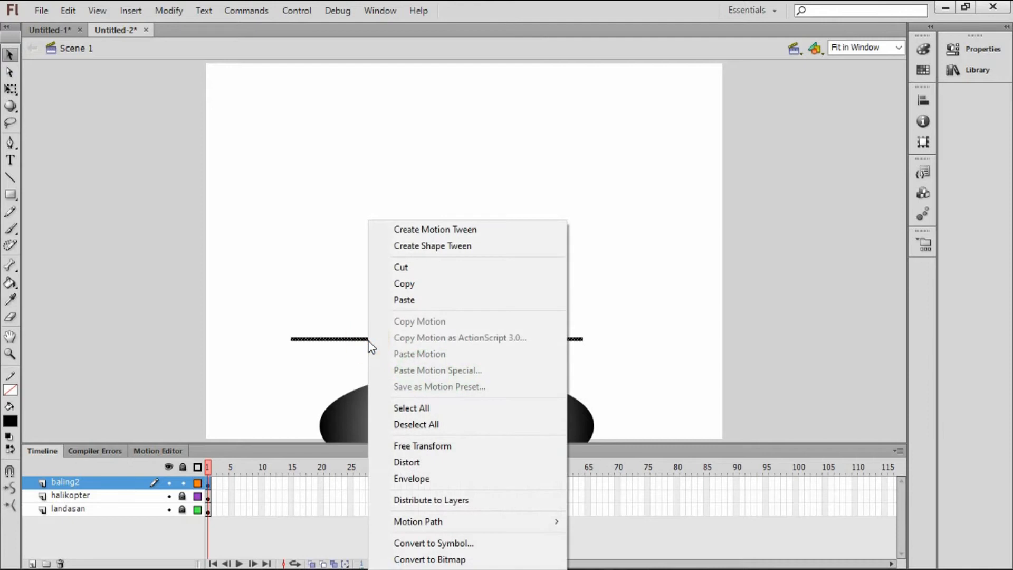
left_click(449, 543)
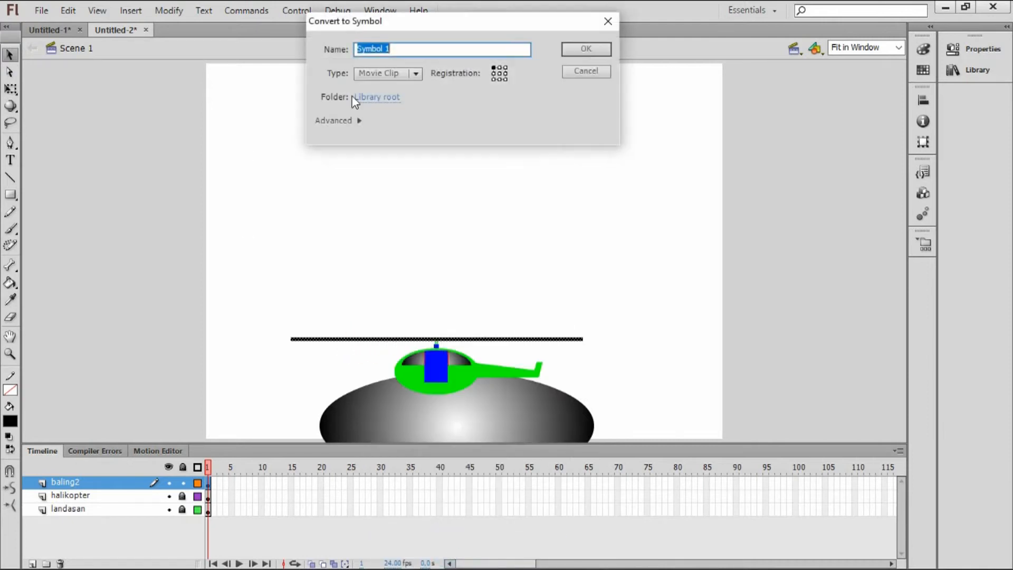
type("baling2")
left_click(416, 74)
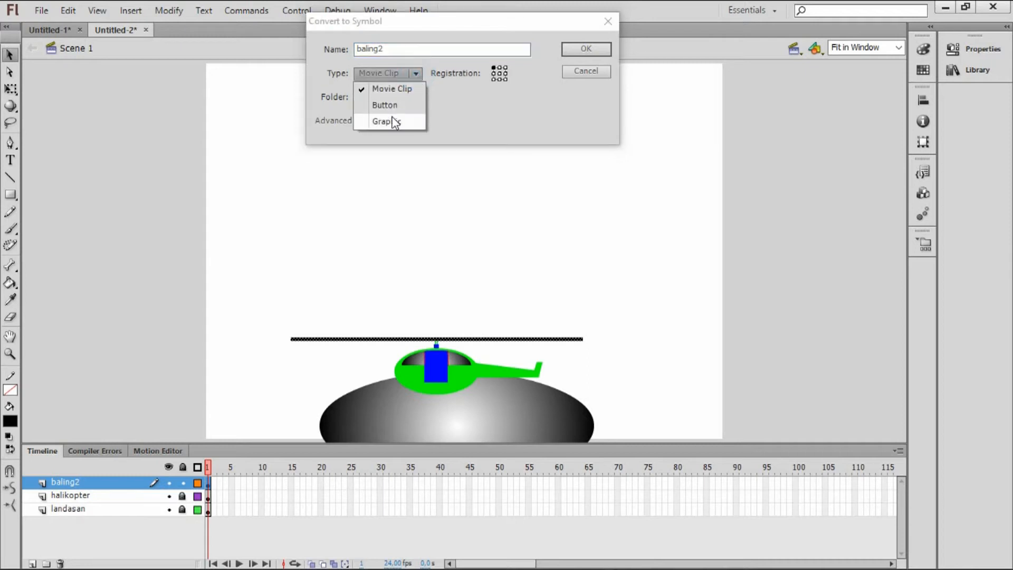
left_click(404, 90)
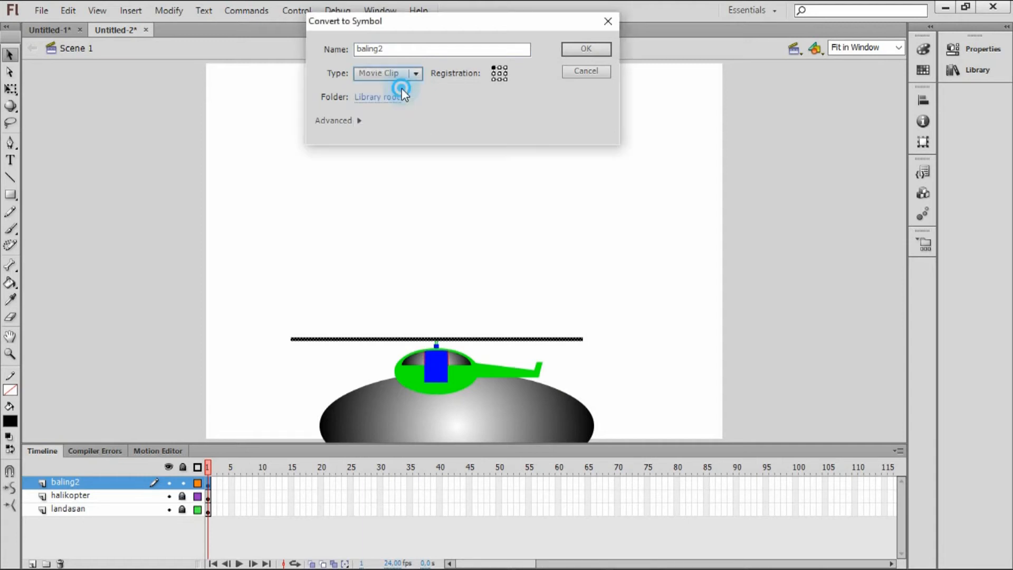
left_click(584, 46)
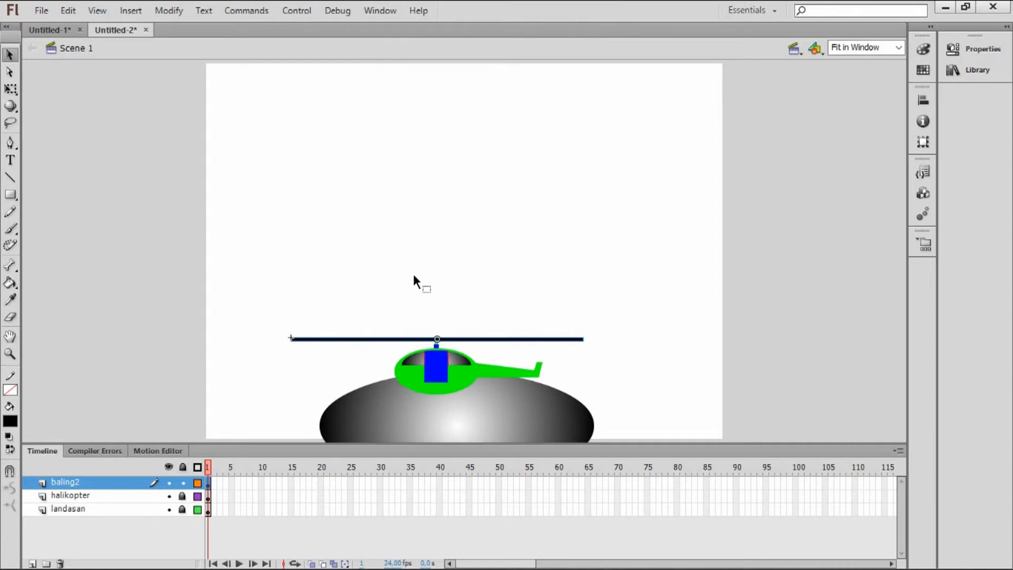
Add a new layer above baling2 and name it bg
left_click(32, 563)
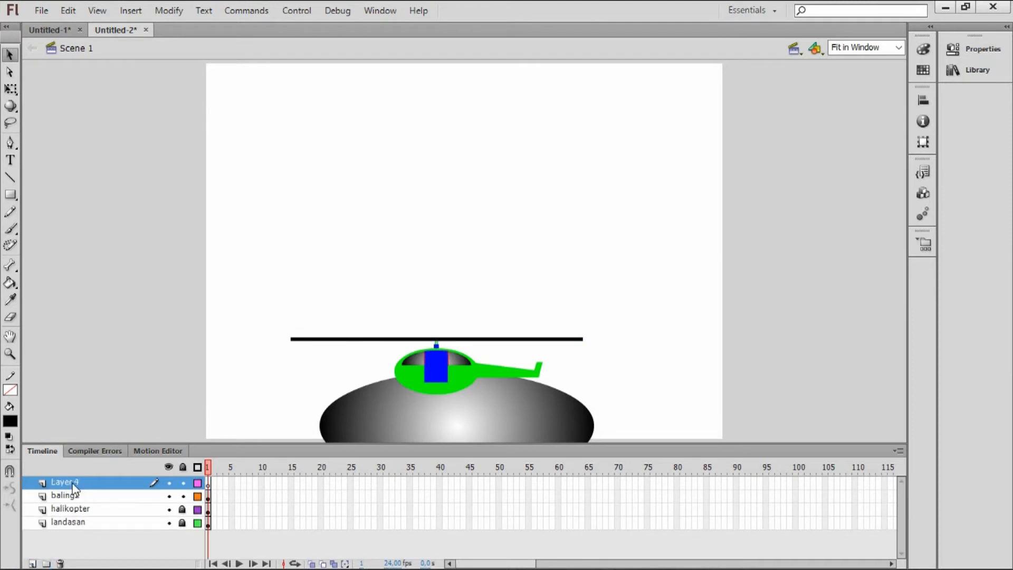
double_click(73, 484)
type("bg")
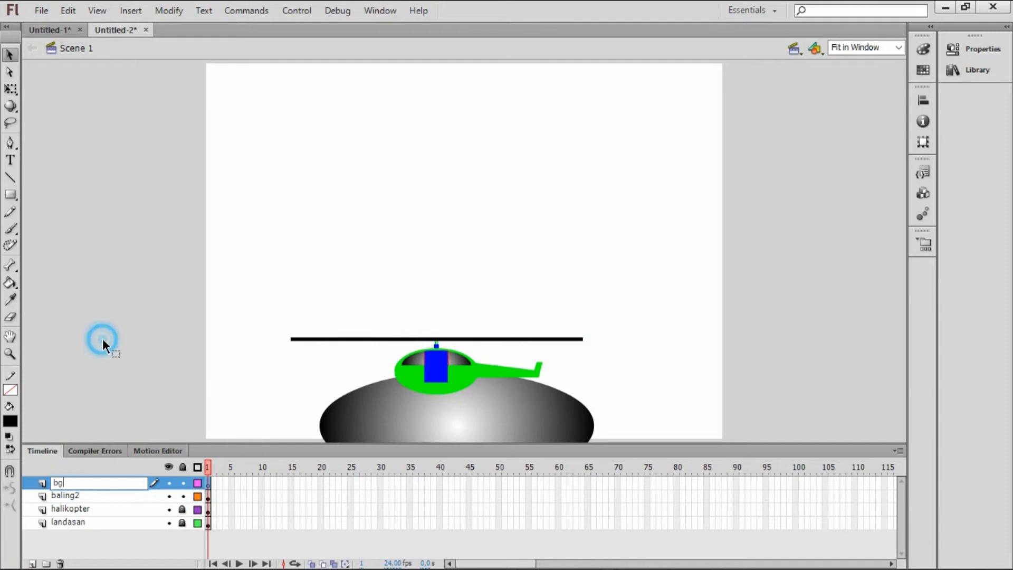
key("Return")
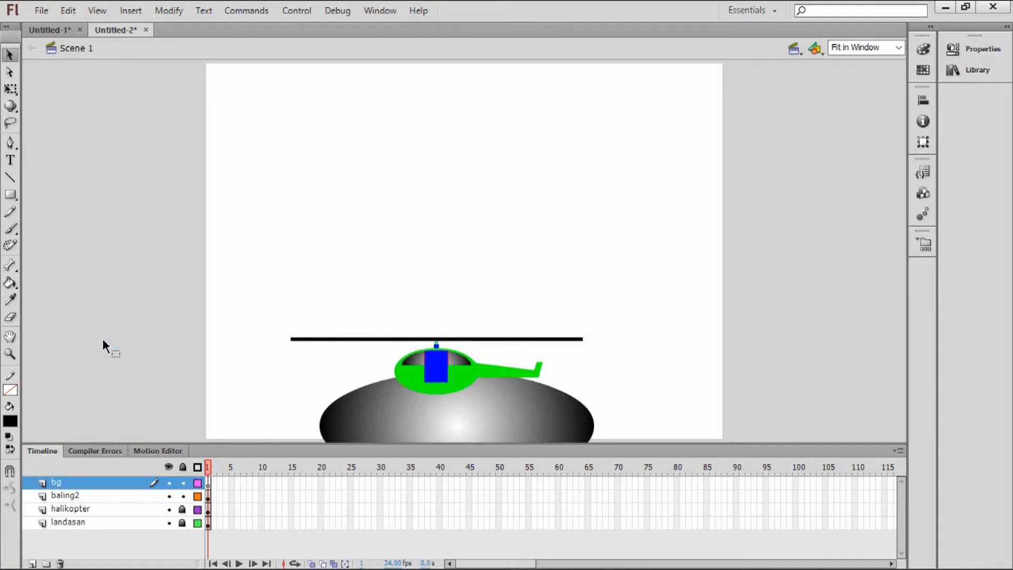
Draw a blue #0033FF square without an outline in the upper-left area of the stage on the bg layer
left_click(11, 425)
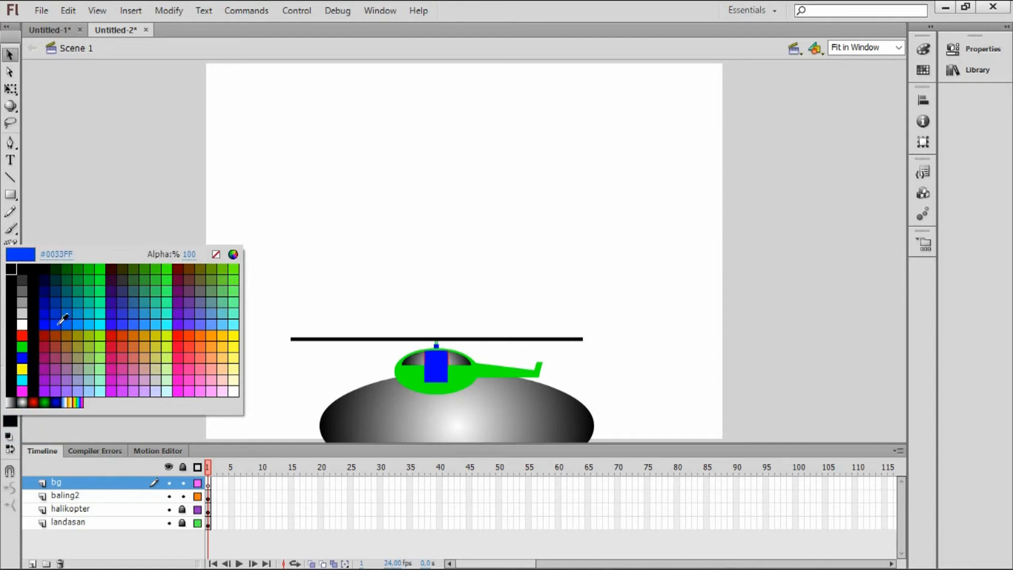
left_click(58, 319)
left_click(10, 194)
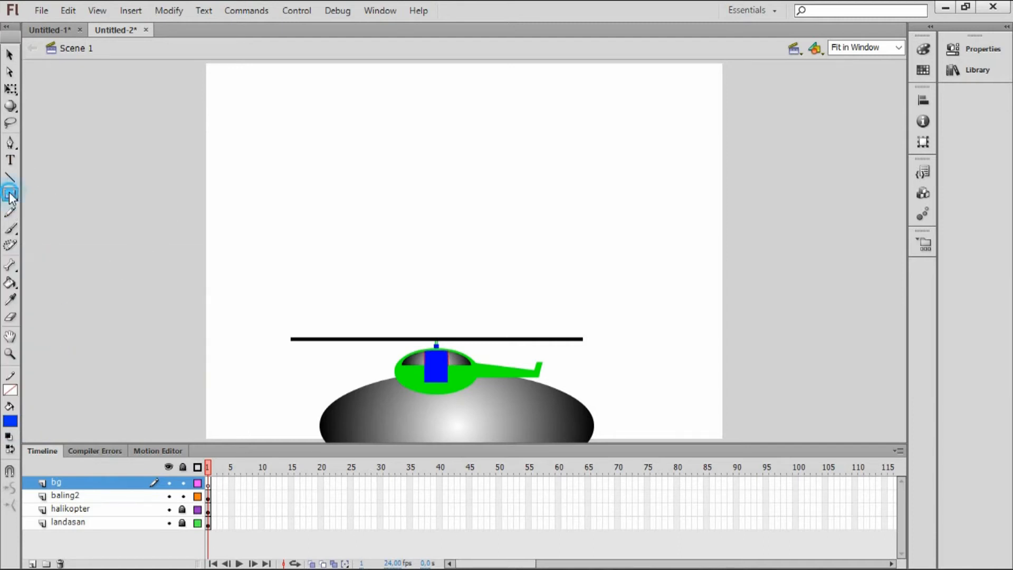
left_click_drag(226, 98, 307, 187)
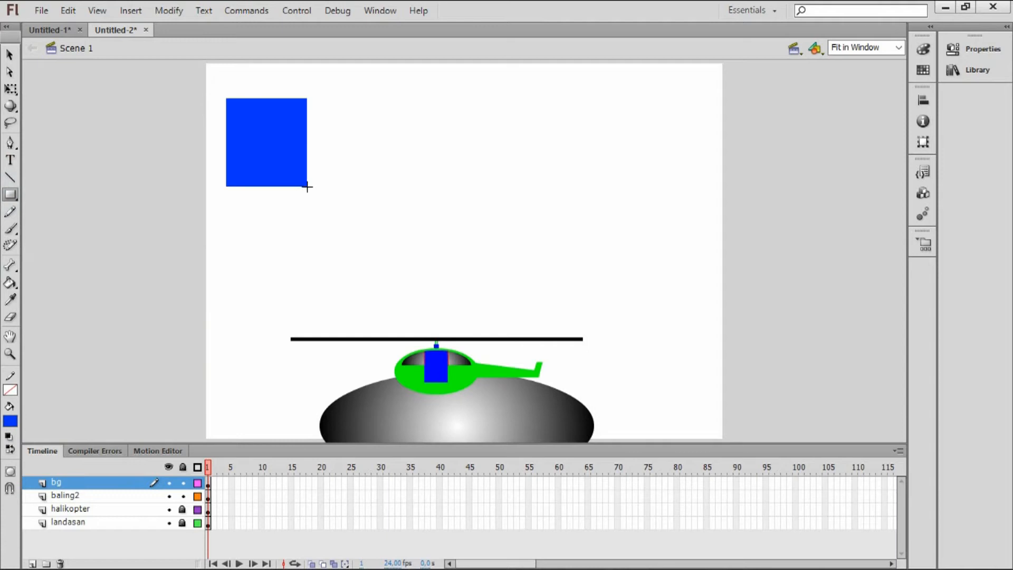
left_click(9, 54)
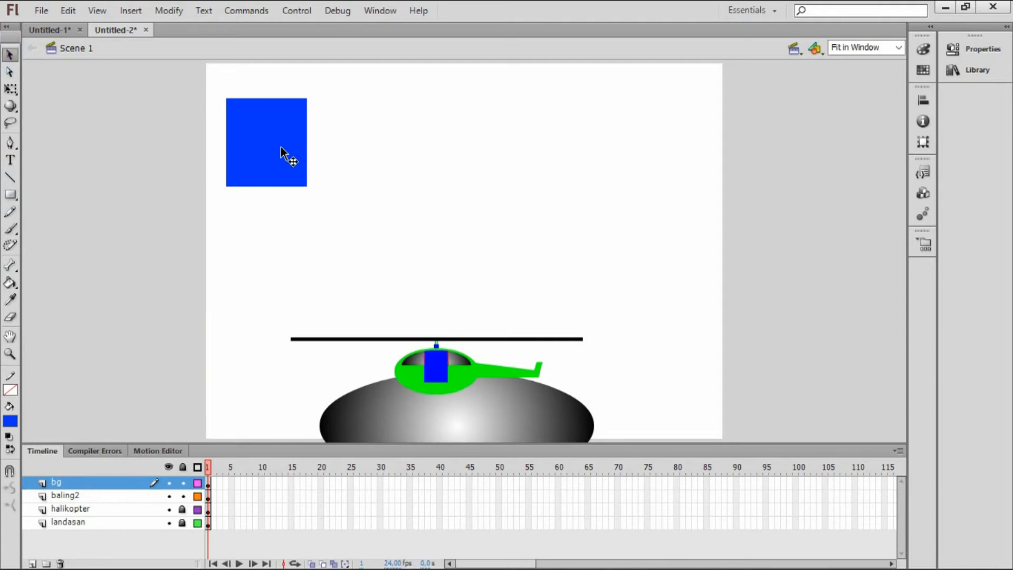
Lock the baling2 layer and move the blue square to the upper middle of the stage
left_click(246, 153)
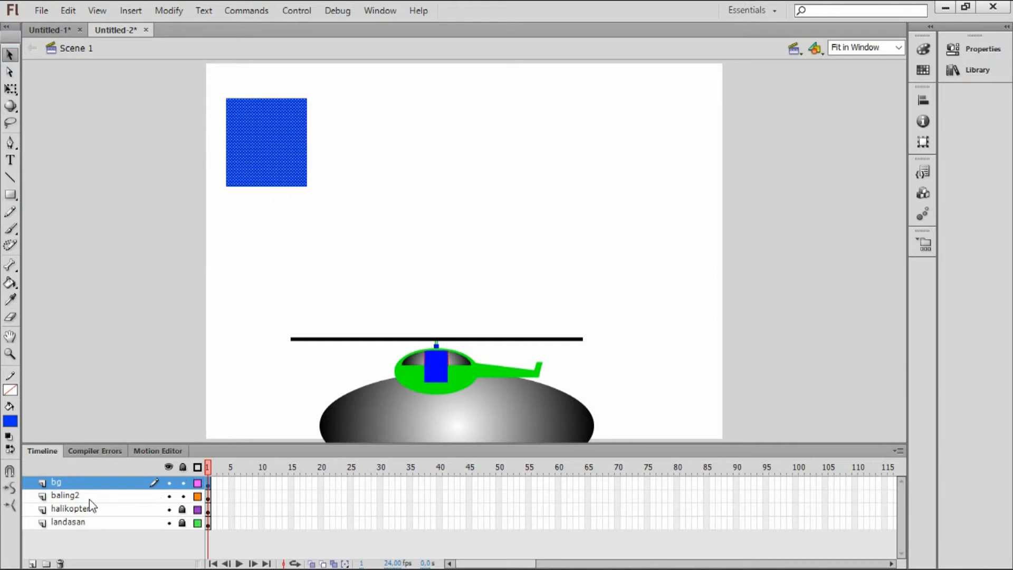
left_click(182, 496)
left_click_drag(255, 159, 471, 163)
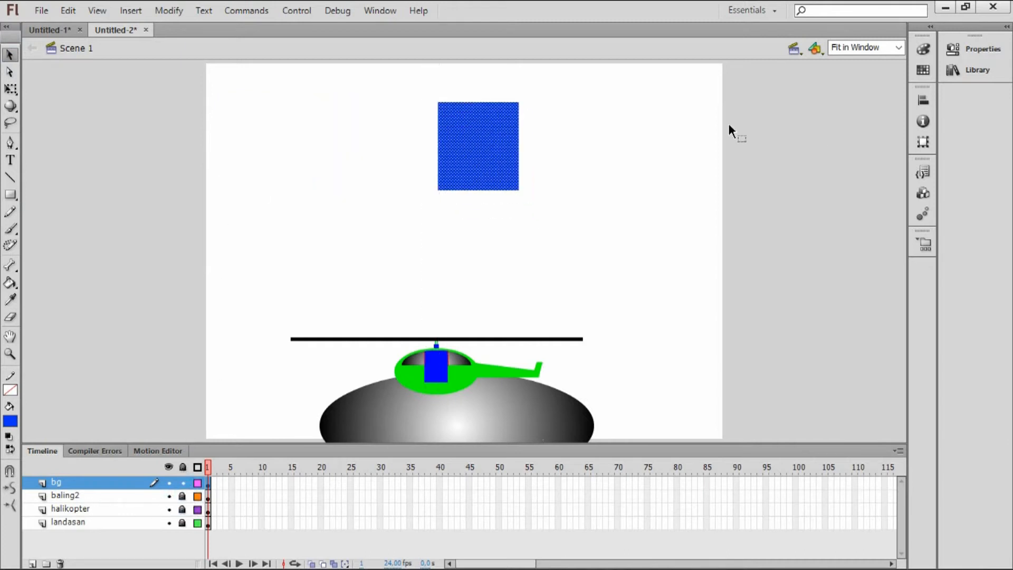
Change the blue square's fill from a solid color to a linear gradient
left_click(927, 69)
left_click(927, 69)
left_click(926, 69)
left_click(925, 69)
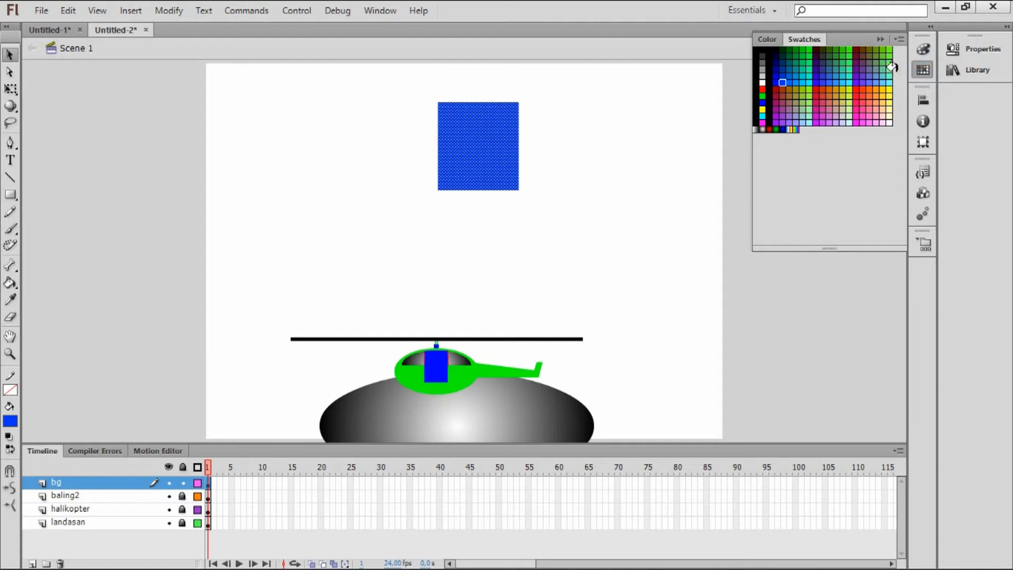
left_click(769, 39)
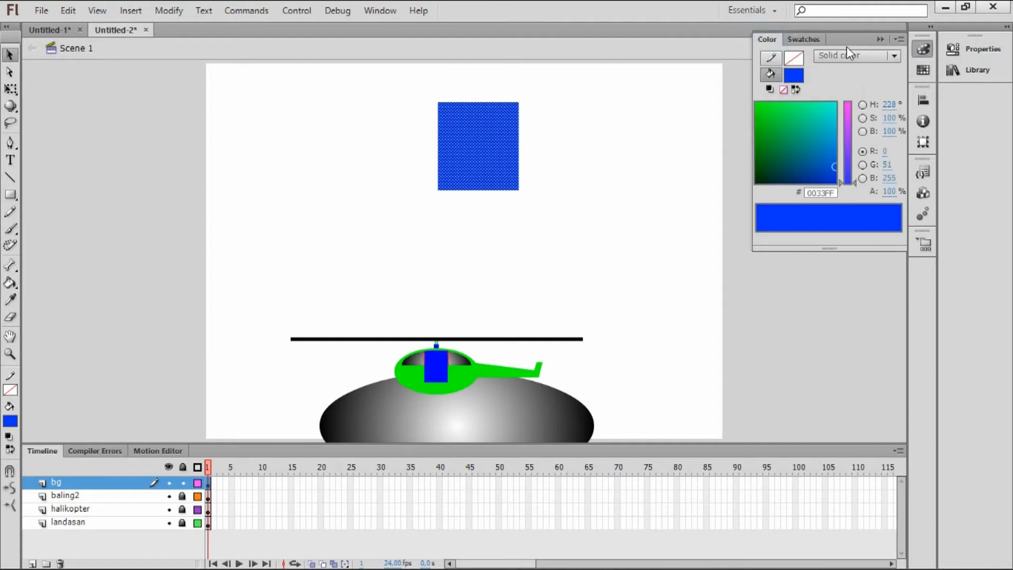
left_click(896, 57)
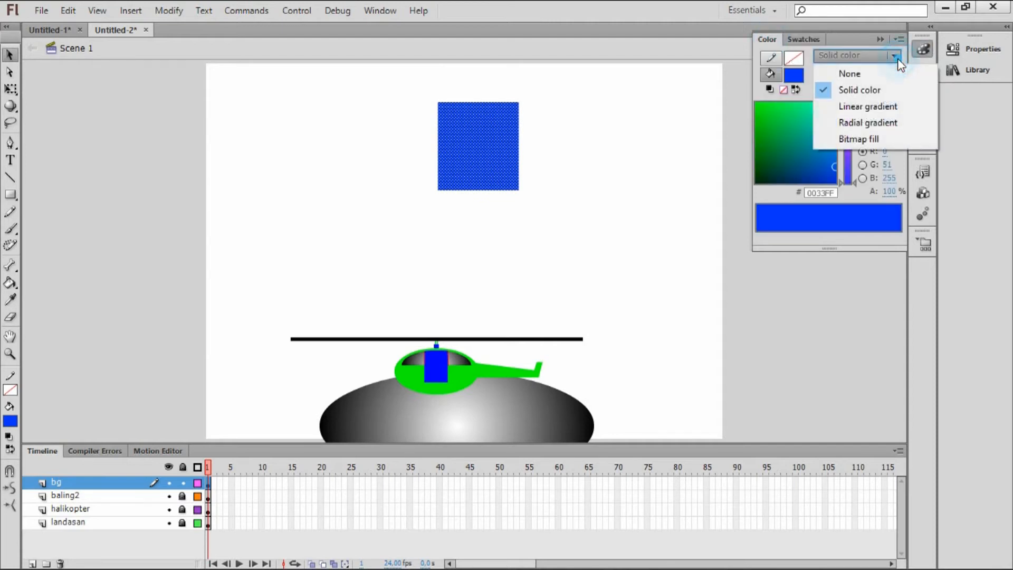
left_click(875, 105)
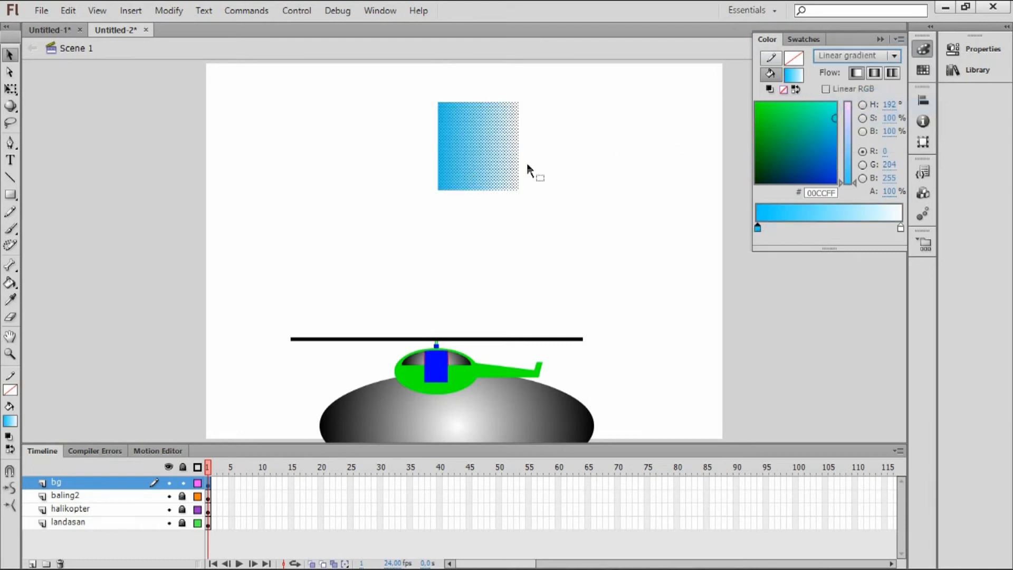
left_click(539, 204)
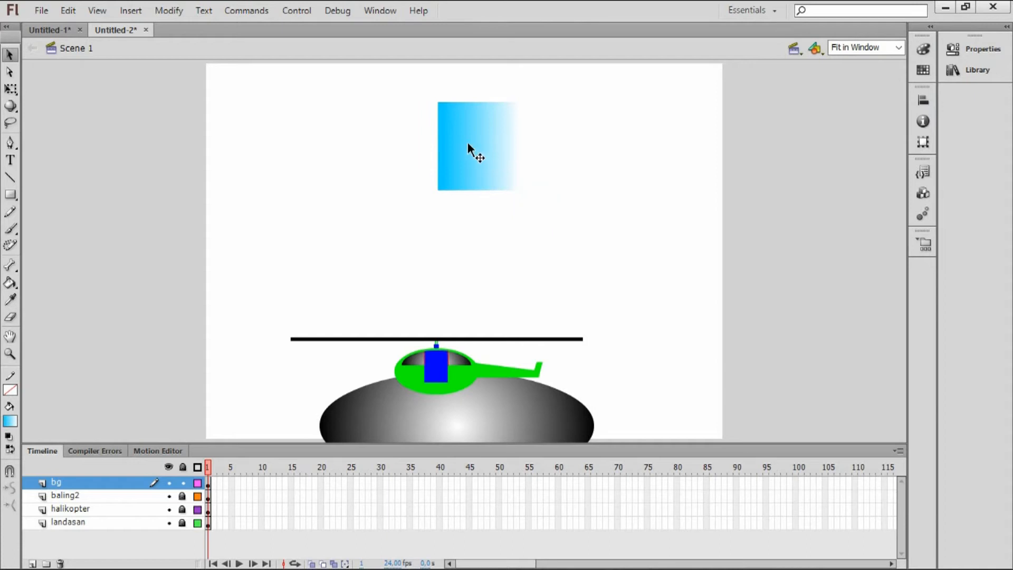
Set the blue end of the square's linear gradient to #0099FF
left_click(489, 151)
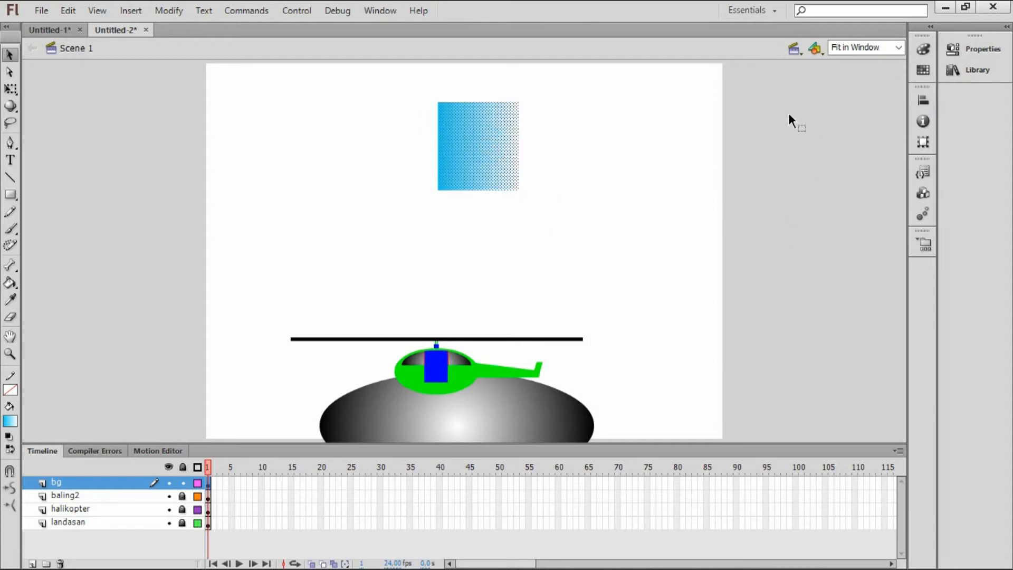
left_click(923, 48)
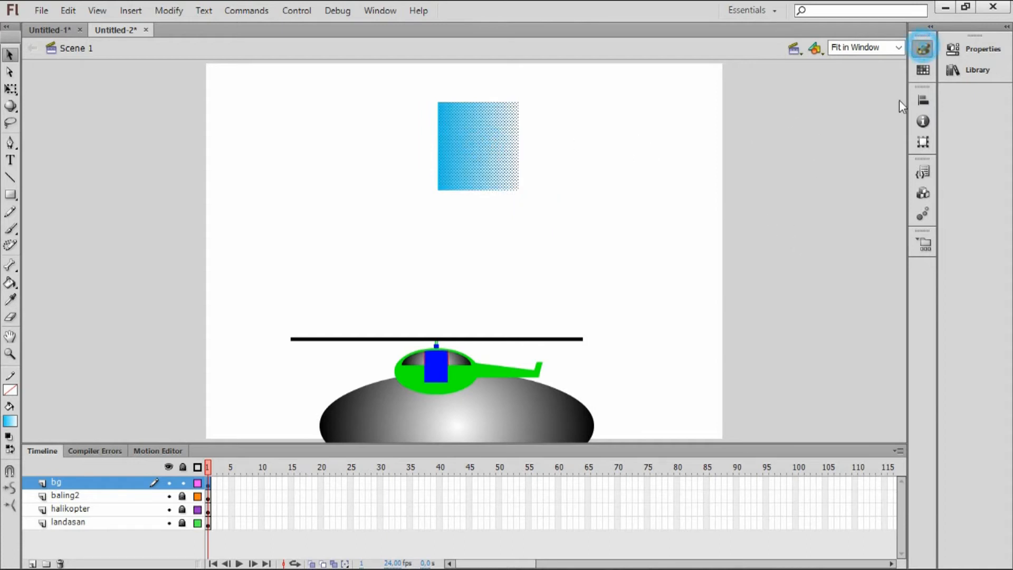
double_click(757, 227)
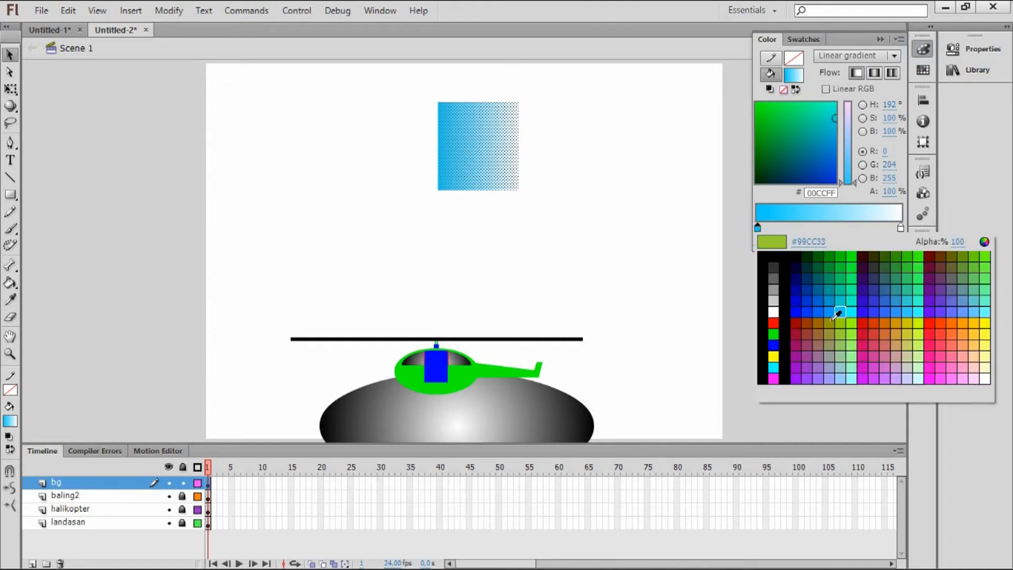
left_click(830, 314)
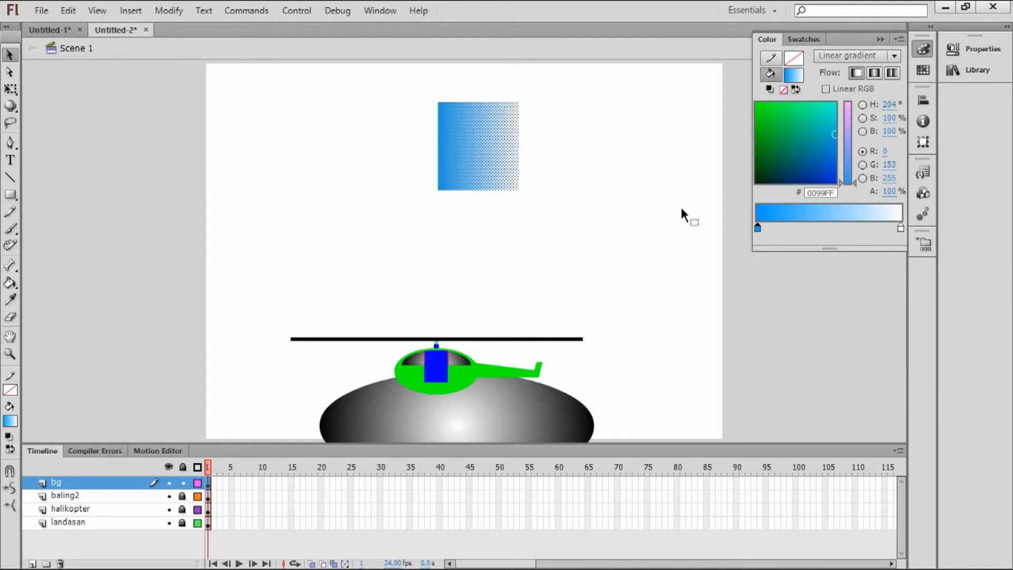
left_click(625, 184)
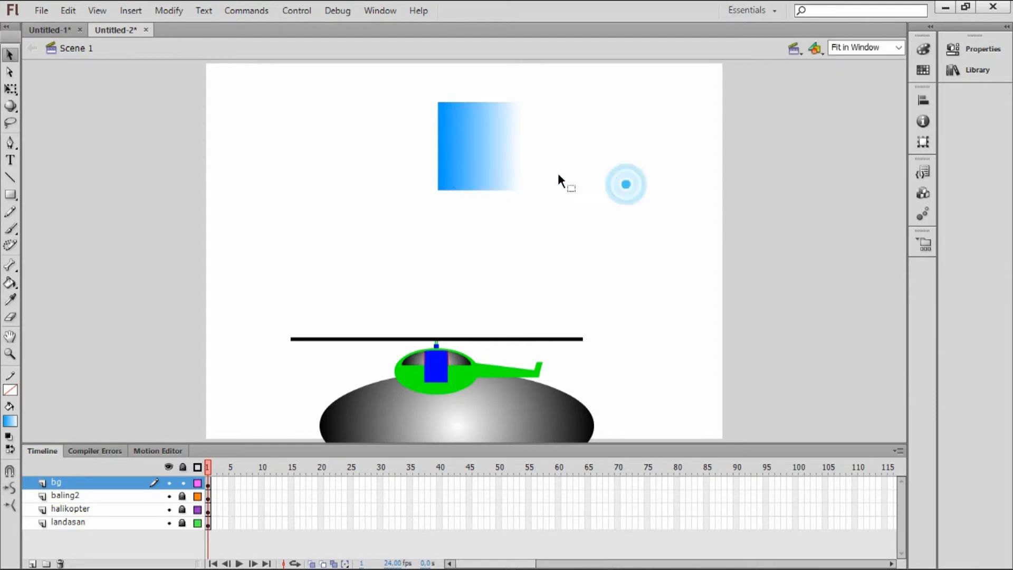
Rotate the gradient square about 90° clockwise so blue is on top, and stretch it across the top of the stage
left_click(472, 162)
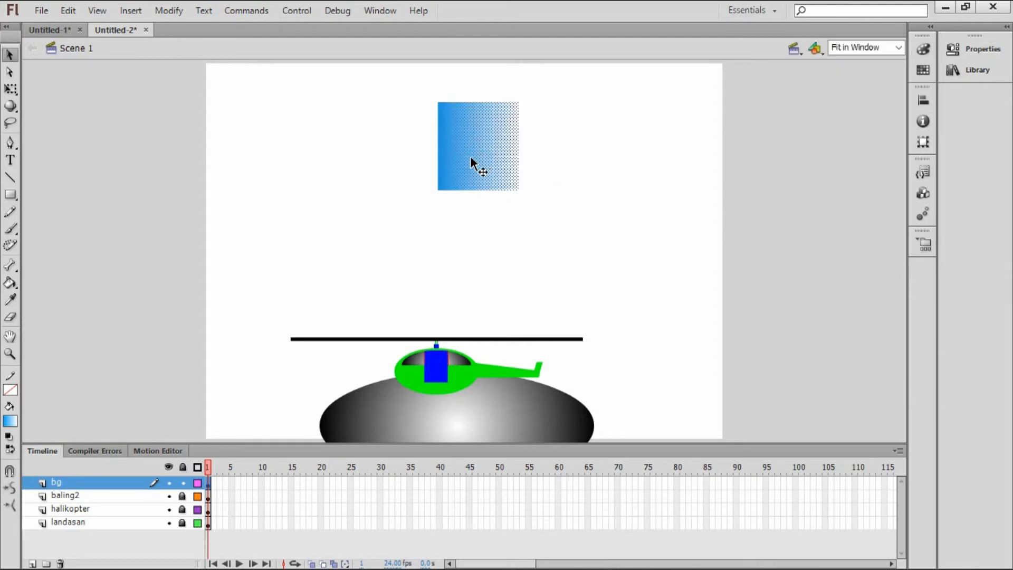
left_click(11, 91)
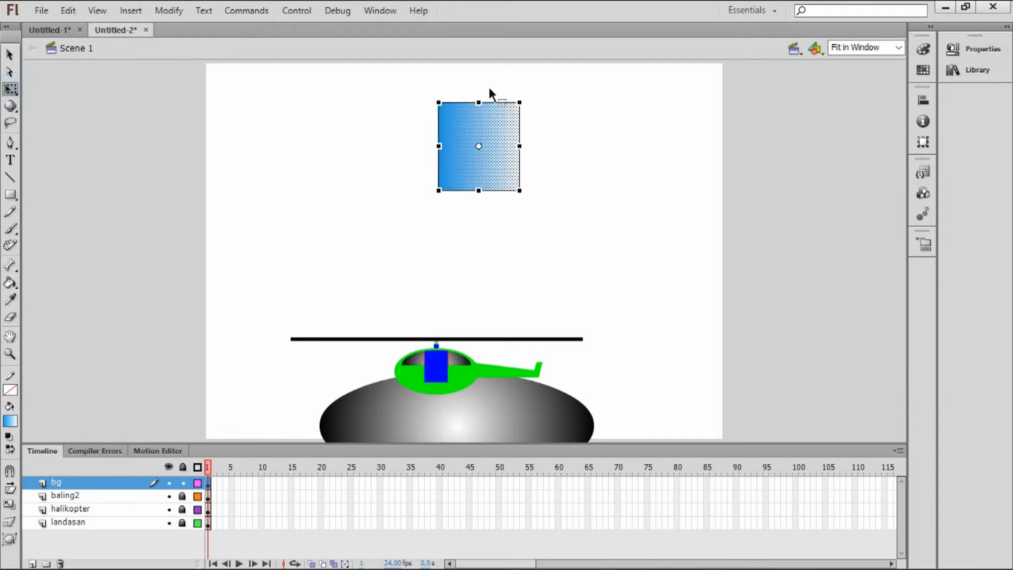
left_click_drag(531, 97, 547, 189)
left_click_drag(491, 164, 290, 185)
left_click_drag(294, 104, 719, 152)
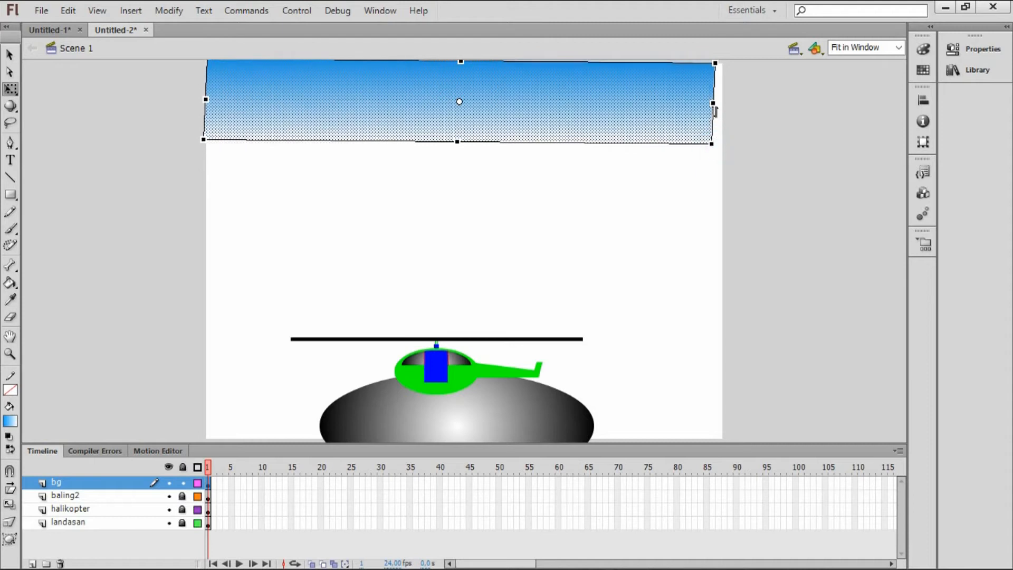
Extend the gradient band downward and widen it past both side edges of the stage
left_click_drag(709, 103, 728, 104)
left_click_drag(465, 139, 465, 179)
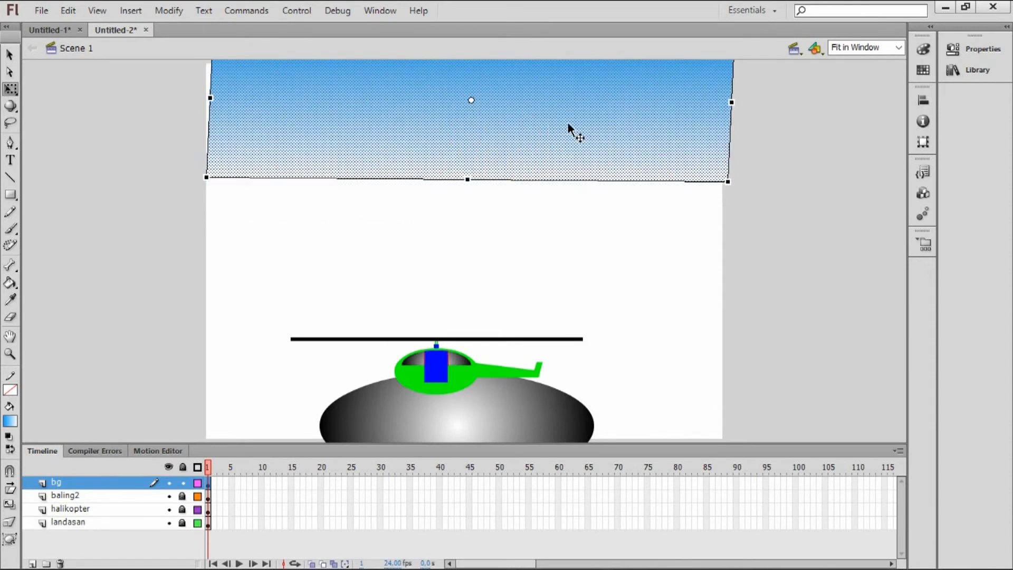
left_click_drag(729, 102, 773, 103)
left_click_drag(210, 97, 186, 97)
left_click_drag(524, 133, 511, 131)
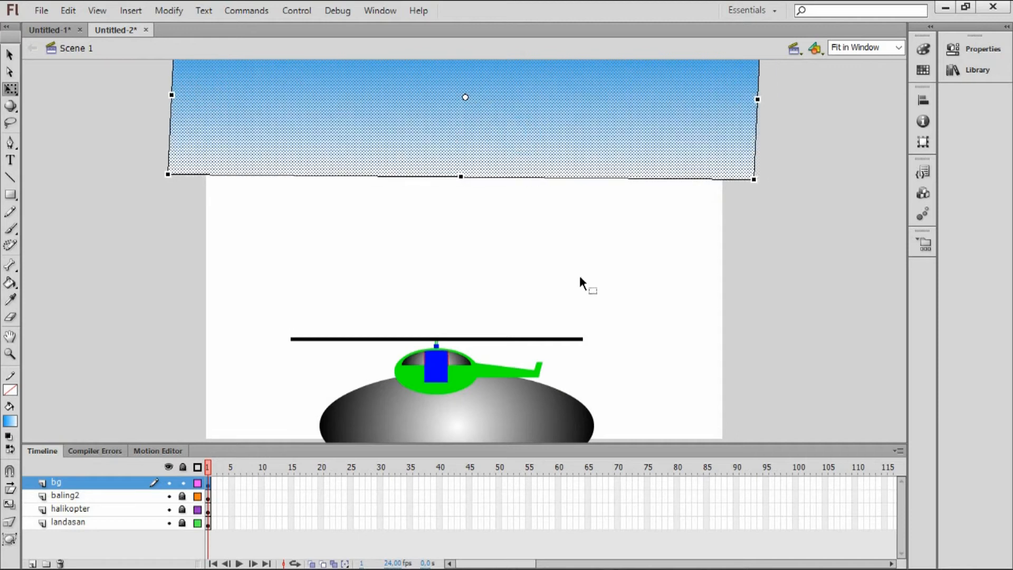
left_click(587, 284)
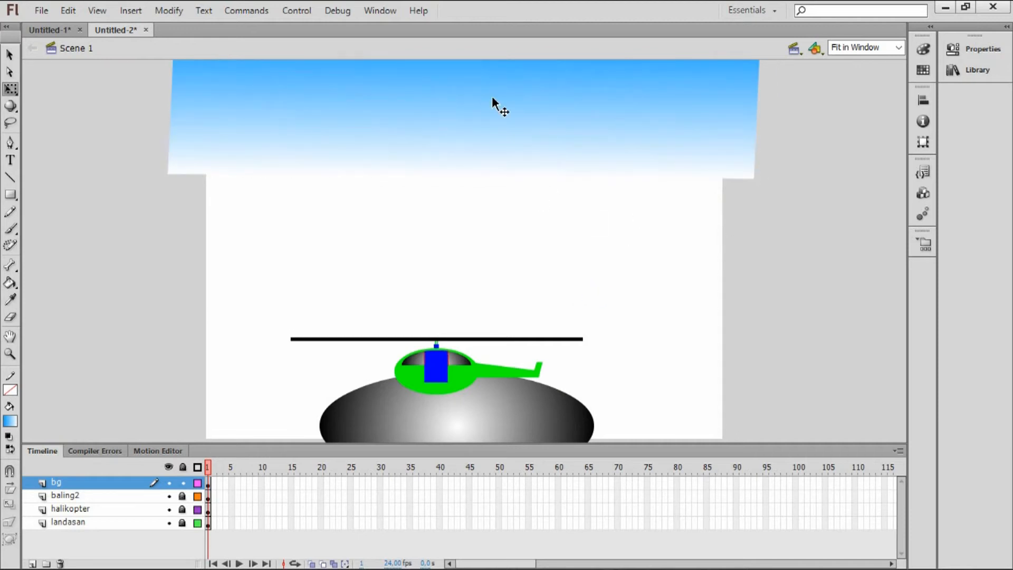
Narrow the gradient band from both sides to roughly the stage width and straighten its tilt
left_click(492, 109)
left_click(636, 256)
left_click(364, 140)
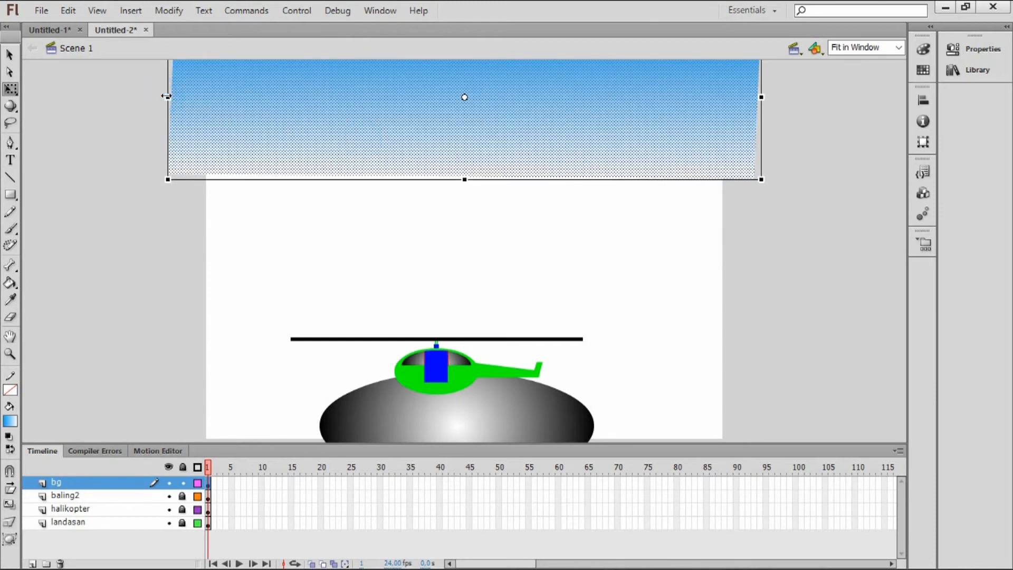
left_click_drag(166, 96, 187, 97)
left_click_drag(762, 131, 730, 97)
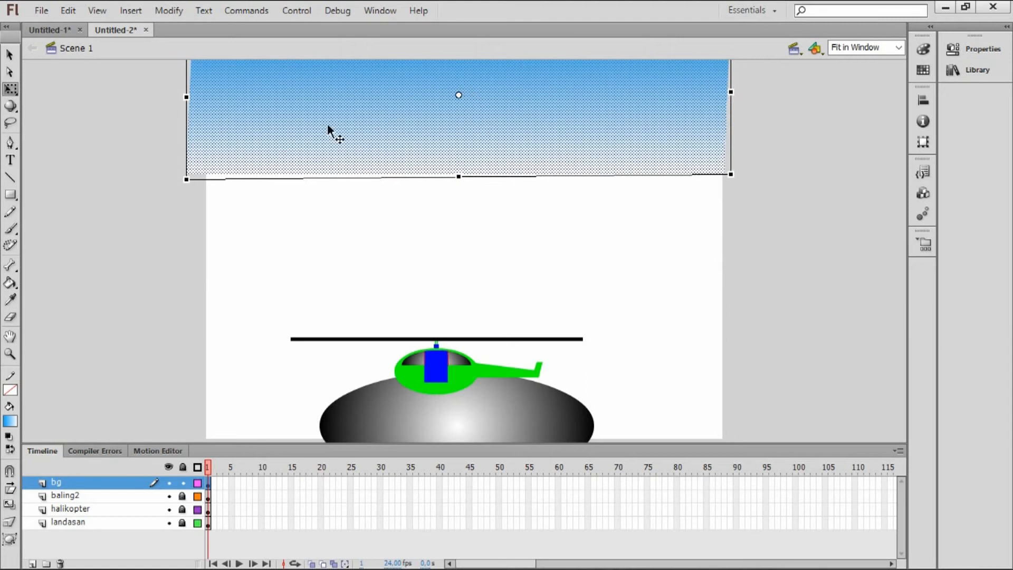
left_click_drag(187, 96, 206, 97)
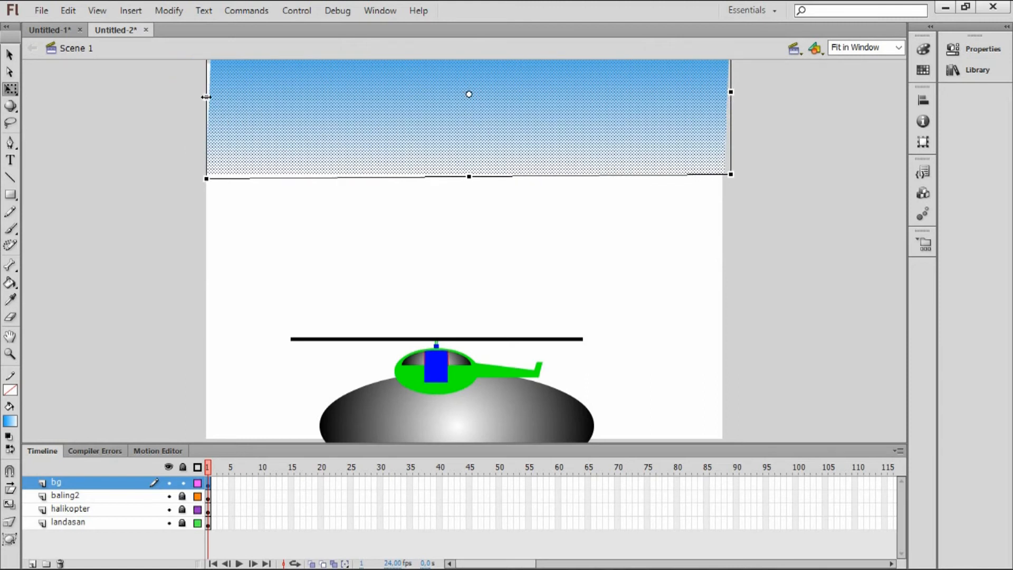
left_click_drag(431, 177, 422, 160)
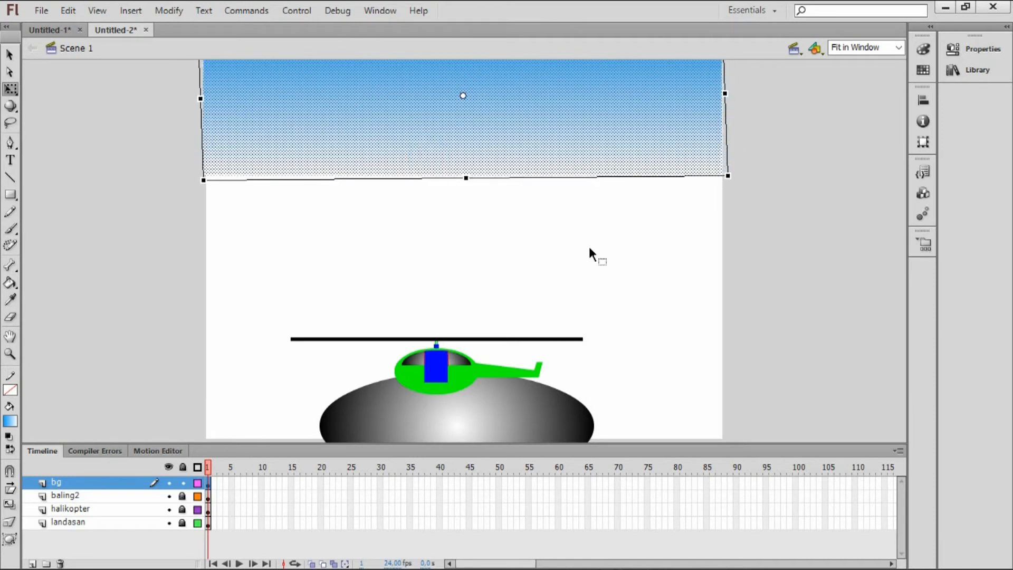
Shift the gradient sky band slightly higher at the top of the stage and deselect it
left_click(654, 288)
left_click(654, 131)
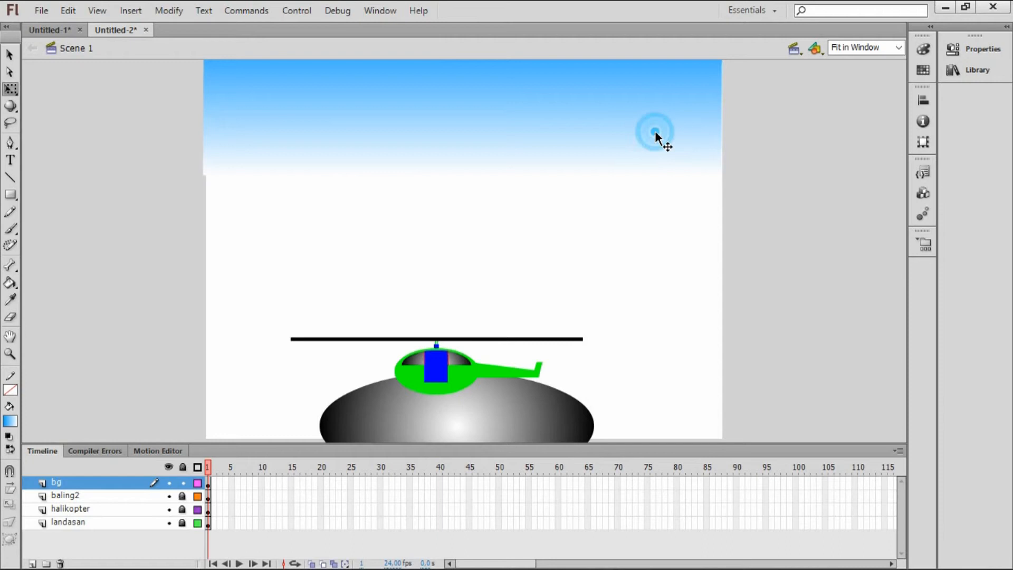
key("ctrl+z")
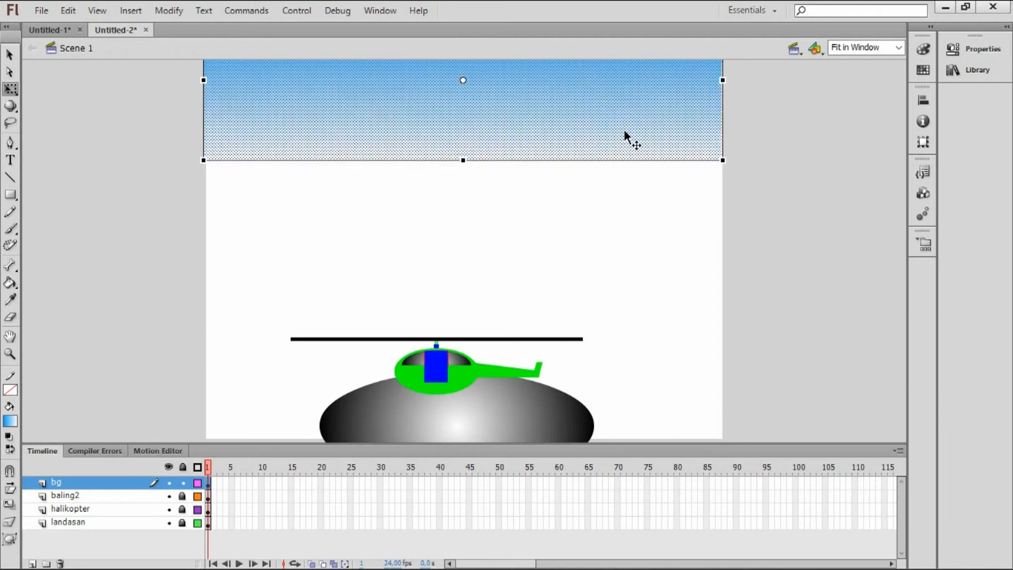
key("ctrl+z")
left_click(653, 243)
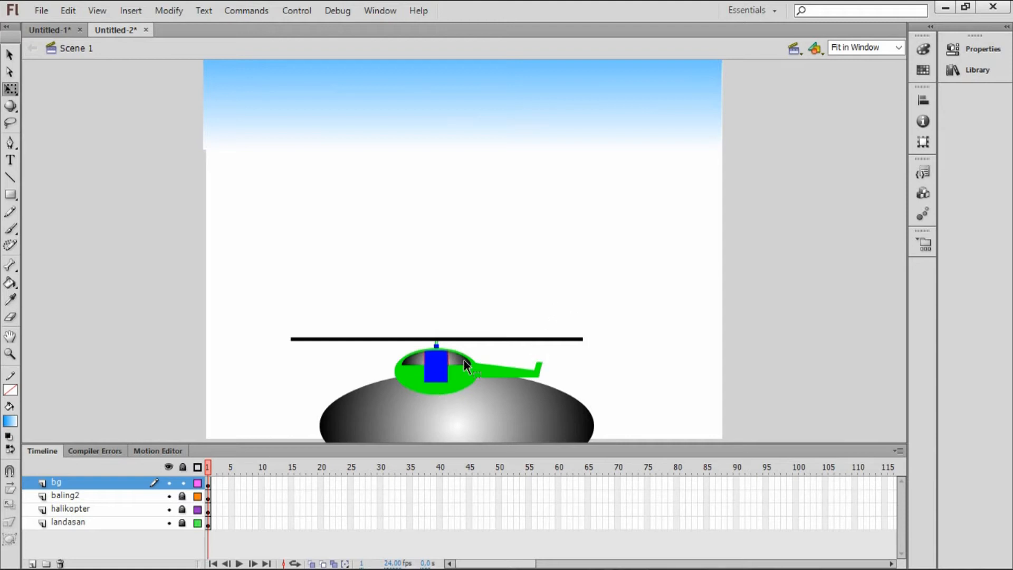
Lock the bg layer, then make the halikopter layer active and unlock it
left_click(183, 483)
left_click(63, 510)
left_click(182, 510)
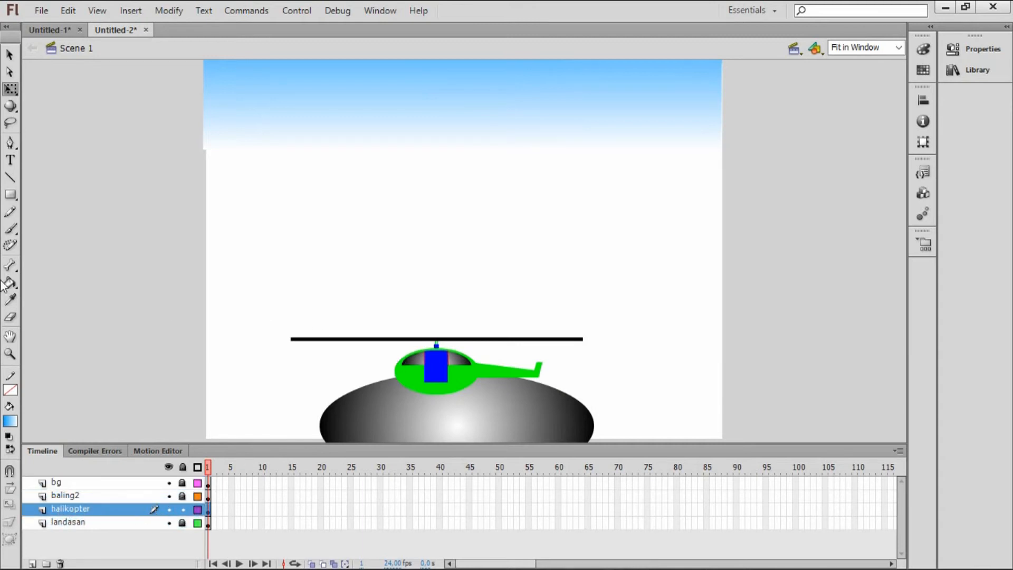
Draw two short black diagonal lines sloping outward beneath the helicopter body as landing gear struts
left_click(11, 354)
left_click_drag(244, 306, 663, 418)
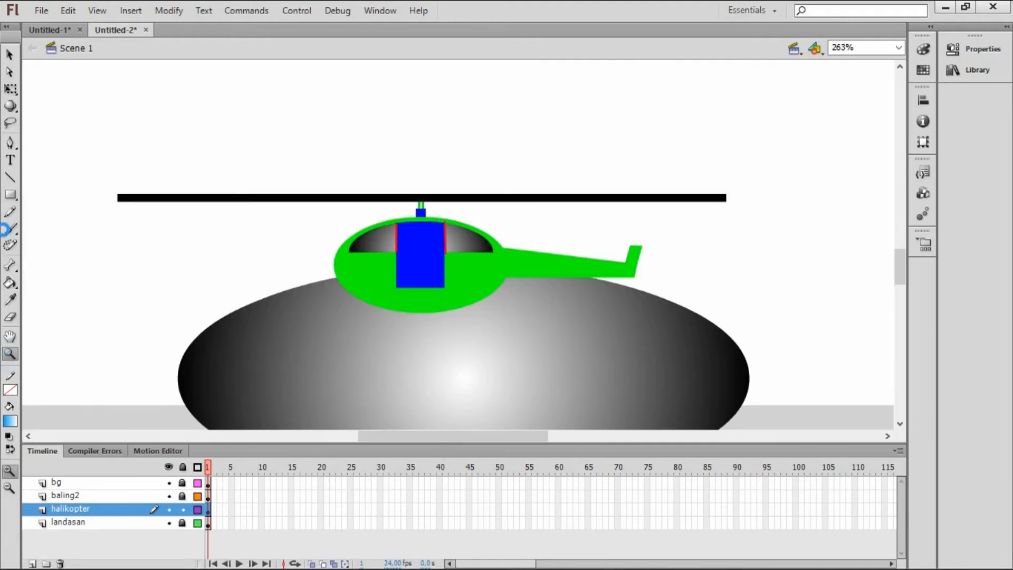
left_click(10, 177)
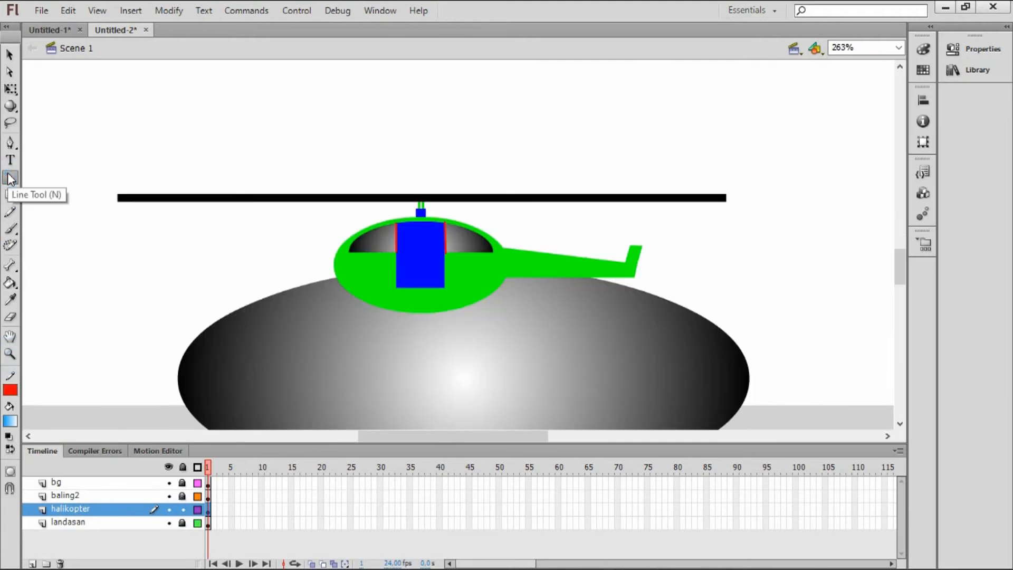
left_click(10, 389)
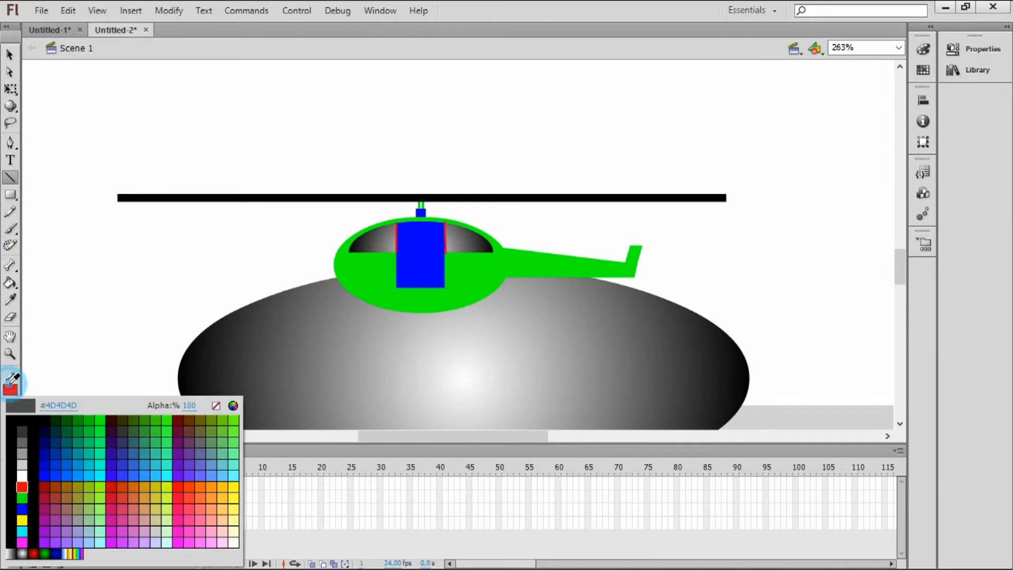
left_click(30, 417)
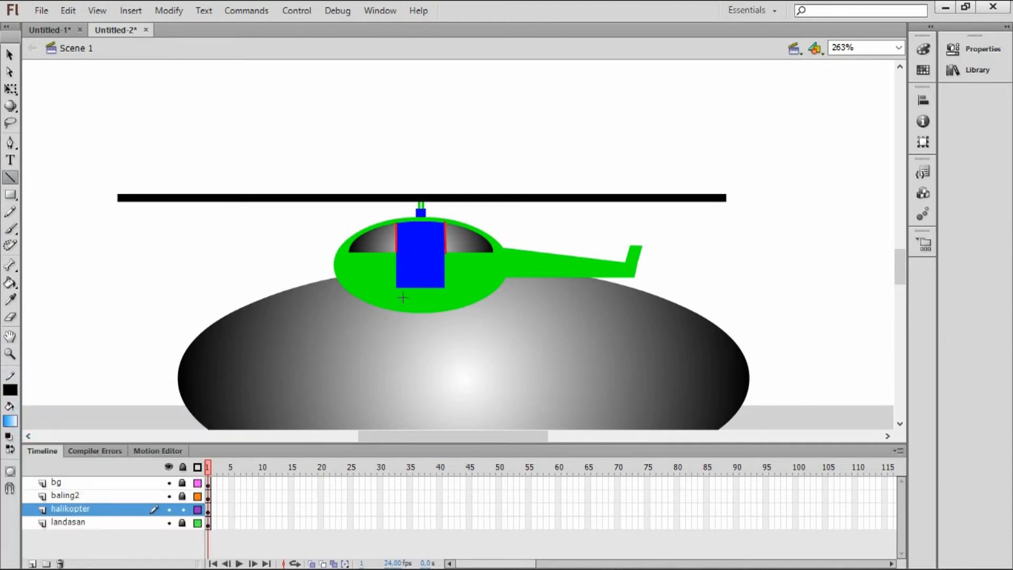
left_click_drag(385, 310, 364, 329)
left_click_drag(457, 308, 477, 325)
Draw a long black horizontal line just below the two struts as the landing skid, replacing a longer first attempt
left_click(11, 178)
left_click_drag(248, 327, 632, 327)
key("ctrl+z")
left_click_drag(299, 342, 562, 343)
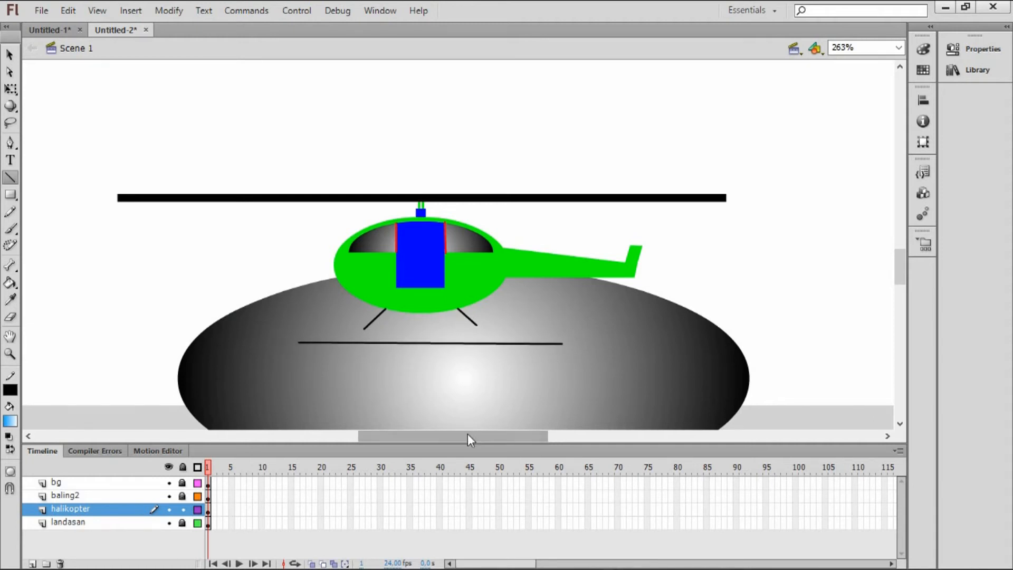
Bend the landing skid line into a shallow curve meeting the struts, and place a duplicate of it slightly above
left_click(10, 54)
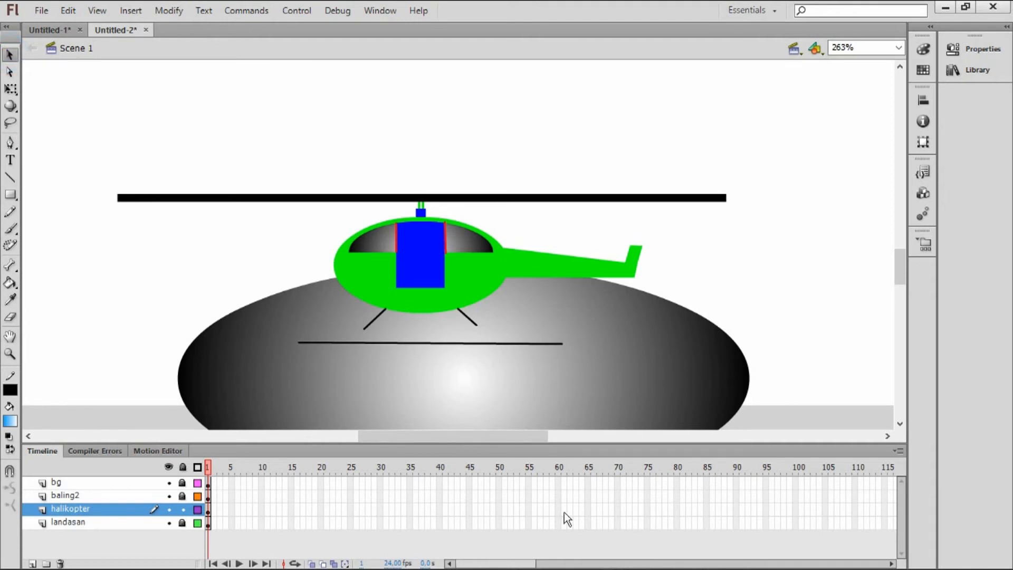
mouse_move(421, 344)
left_mouse_down()
mouse_move(418, 361)
mouse_move(444, 360)
mouse_move(437, 334)
left_mouse_up()
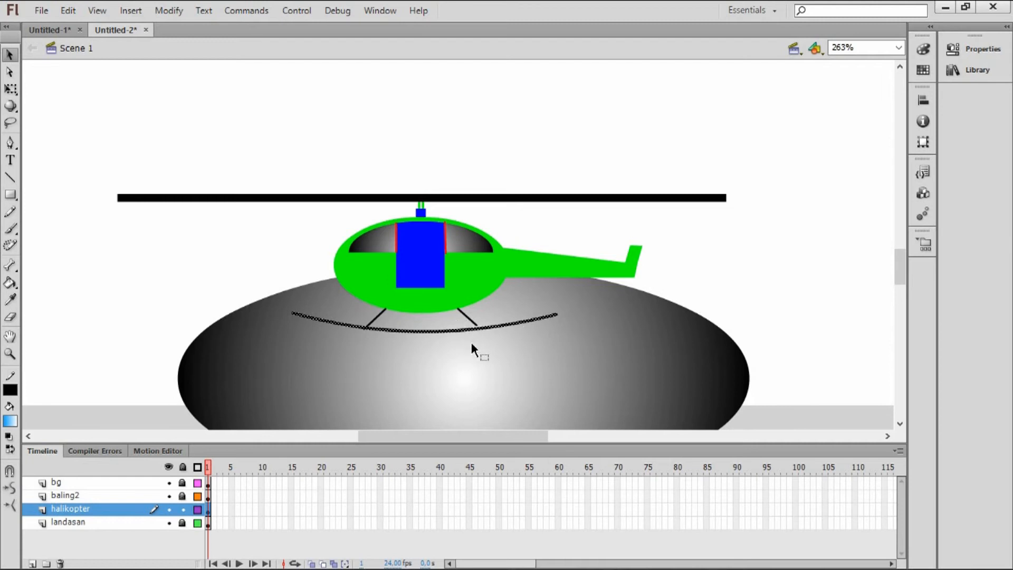
key("ctrl+d")
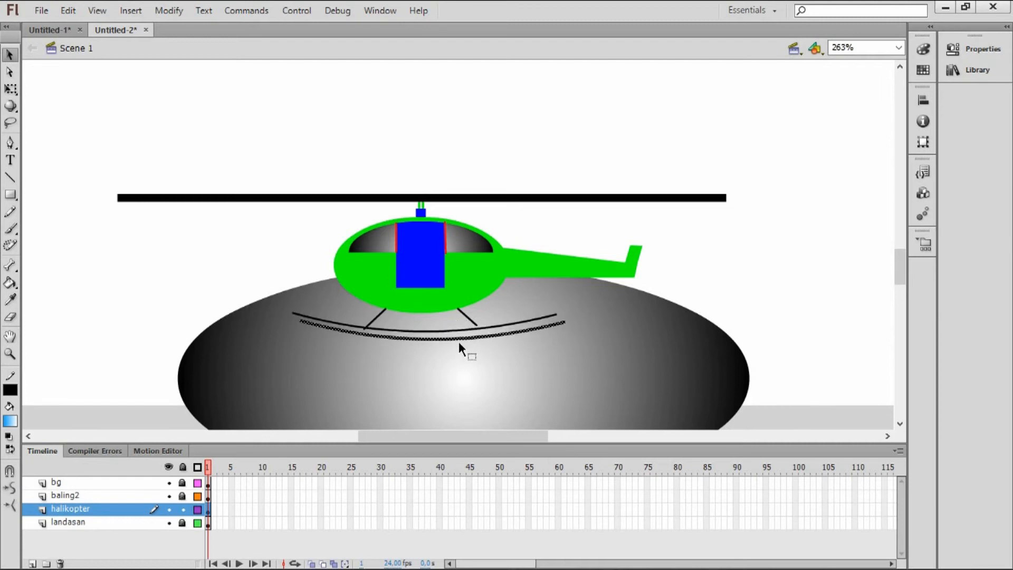
left_click_drag(447, 340, 440, 322)
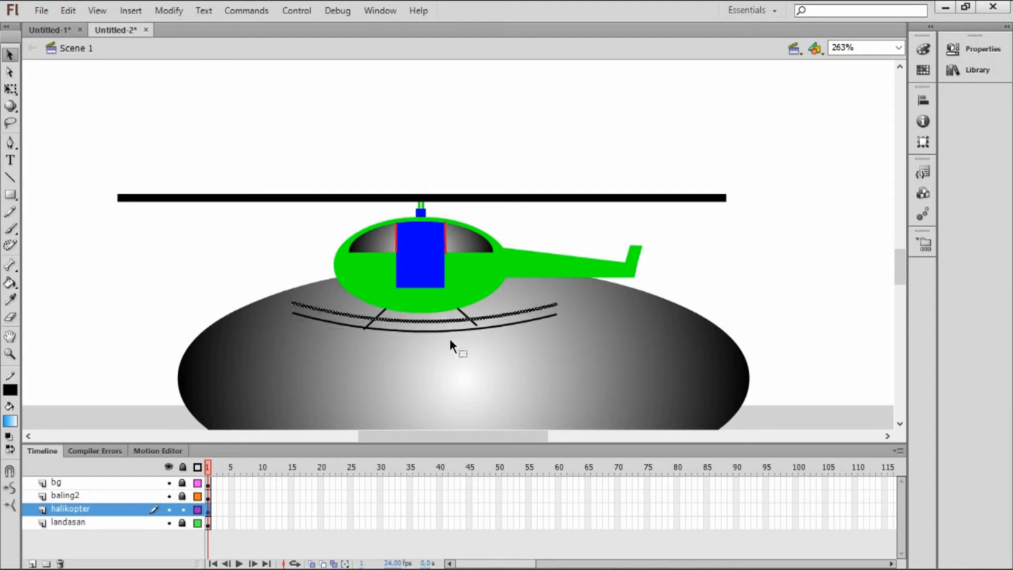
left_click(463, 363)
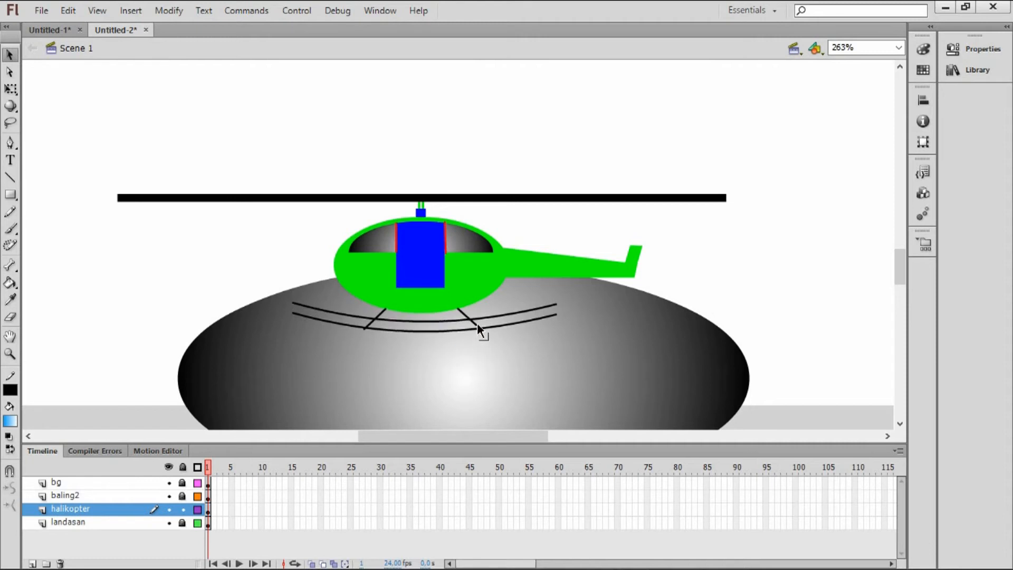
left_click_drag(477, 325, 479, 328)
Lock the halikopter layer, then unlock the baling2 layer and make it active
left_click(870, 47)
left_click(886, 57)
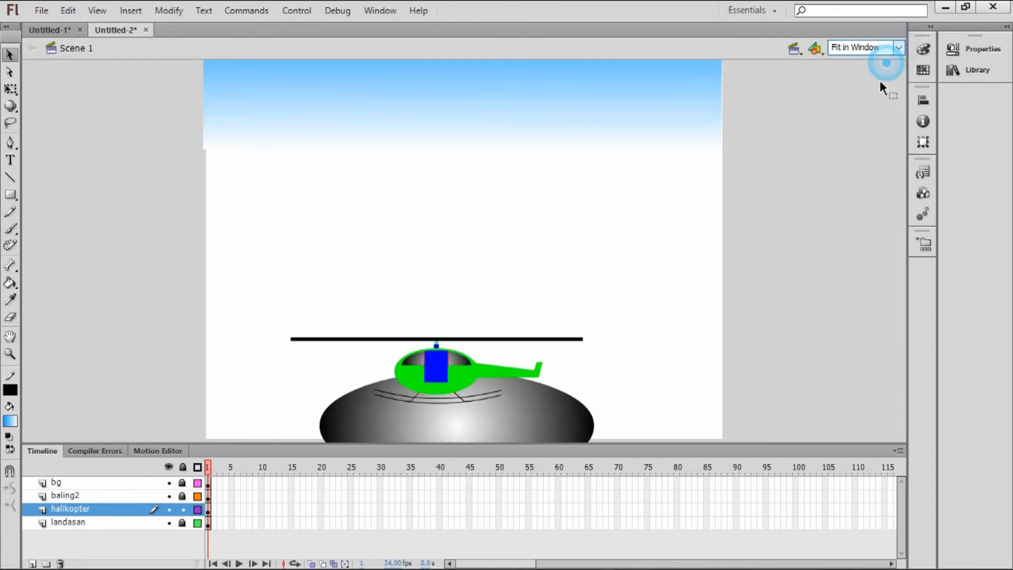
left_click(433, 344)
left_click(182, 509)
left_click(181, 496)
left_click(133, 496)
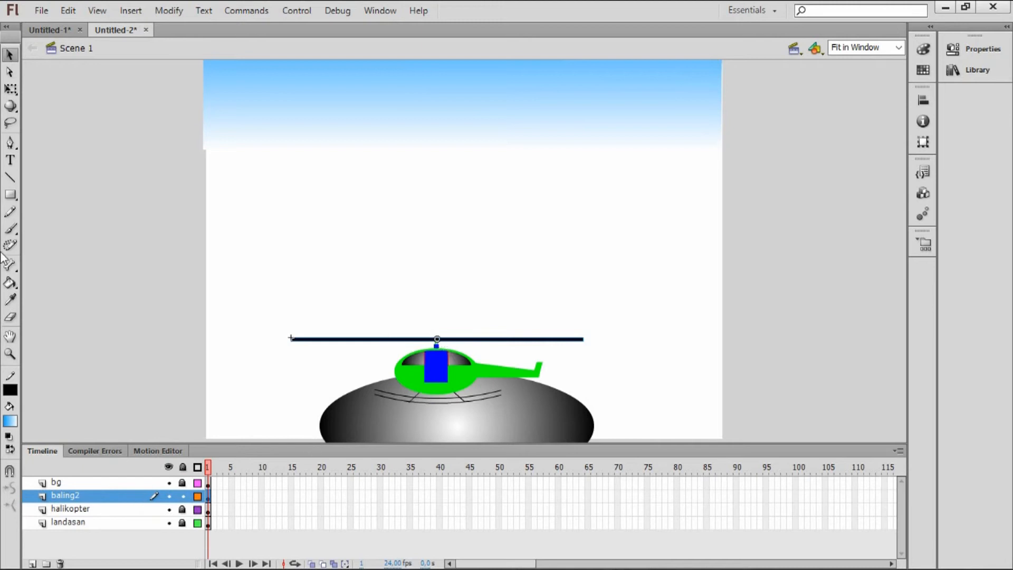
Open the rotor blade movie clip for editing and insert a keyframe at frame 10 of its layer
left_click(10, 353)
left_click_drag(278, 327, 639, 360)
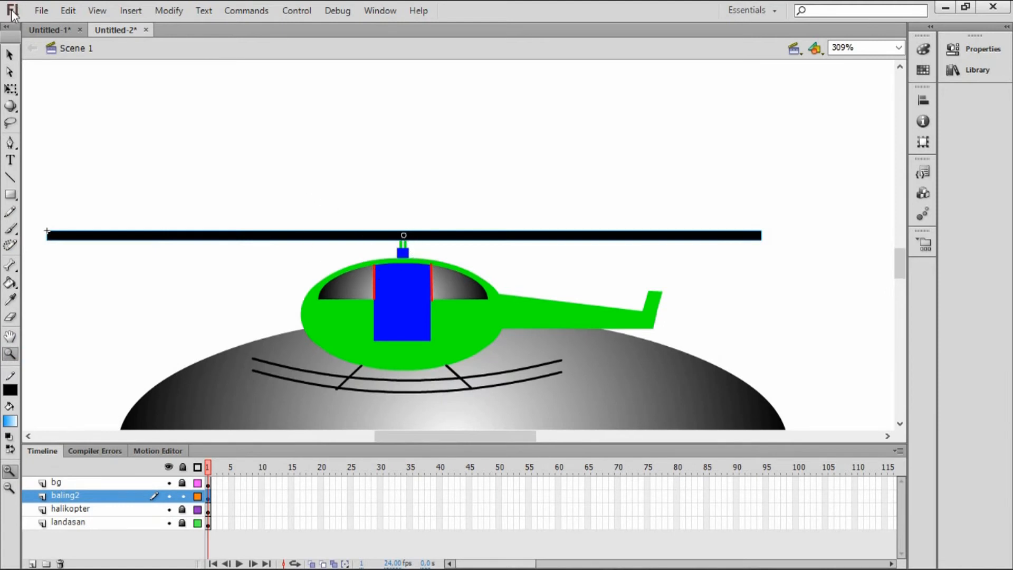
left_click(10, 54)
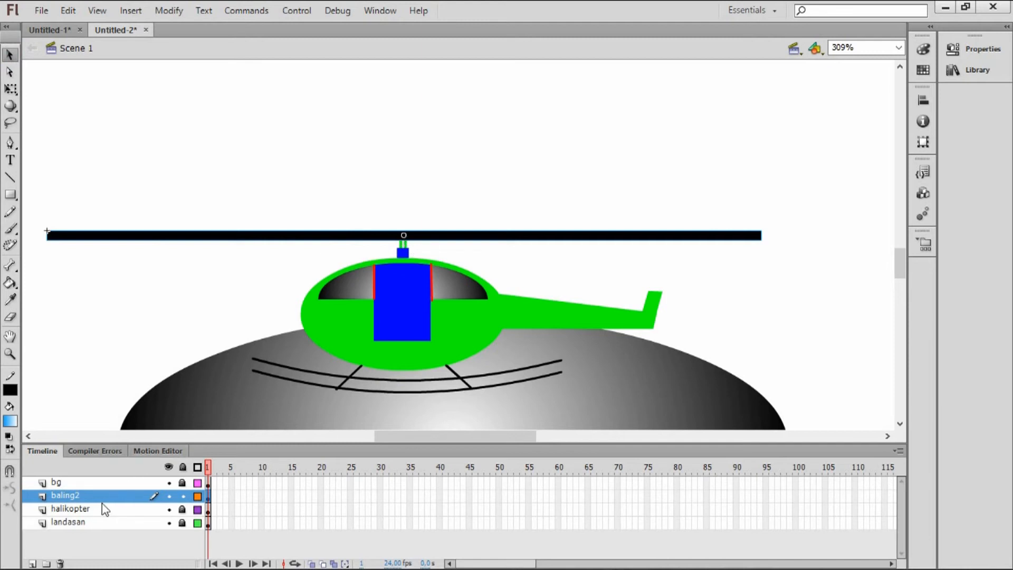
double_click(402, 236)
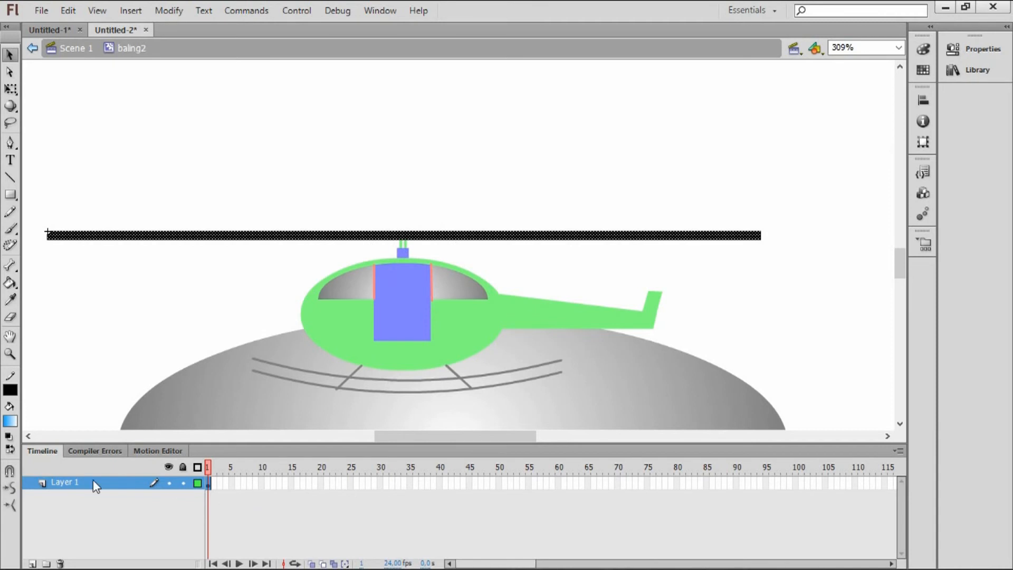
right_click(261, 481)
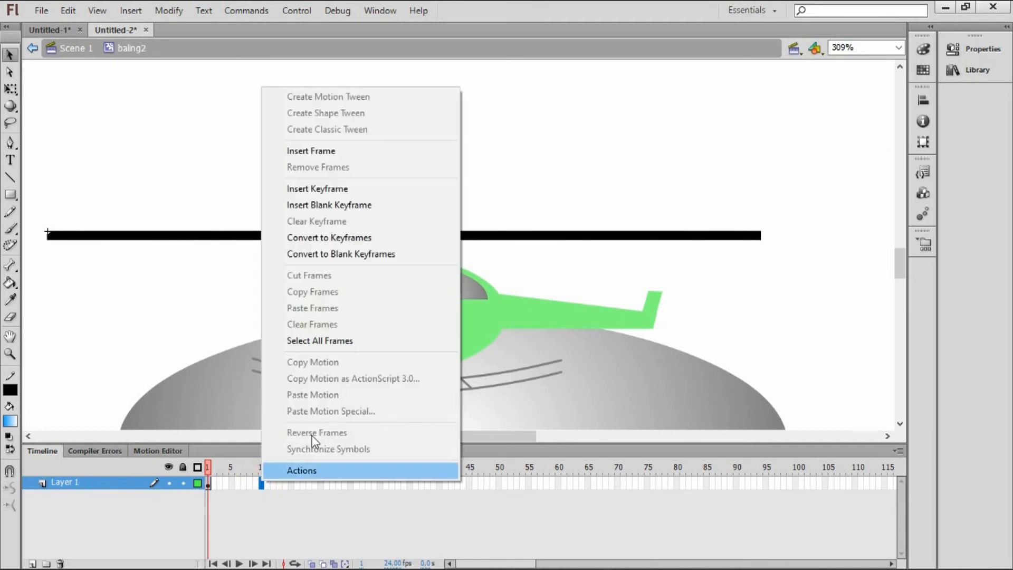
left_click(374, 192)
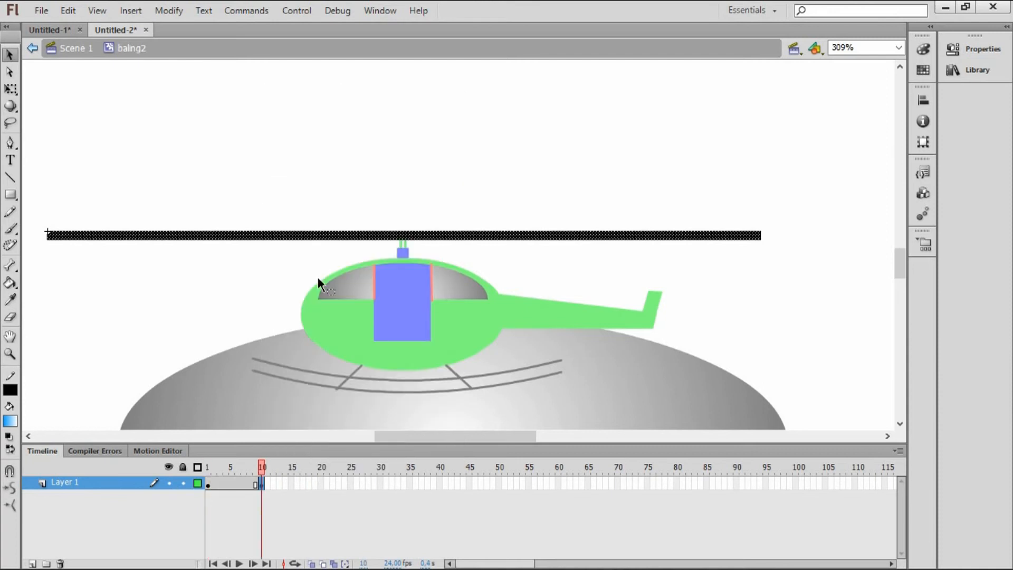
Create a classic tween from frame 1 to 10 in the blade clip with CW rotation, and return to Scene 1
right_click(214, 485)
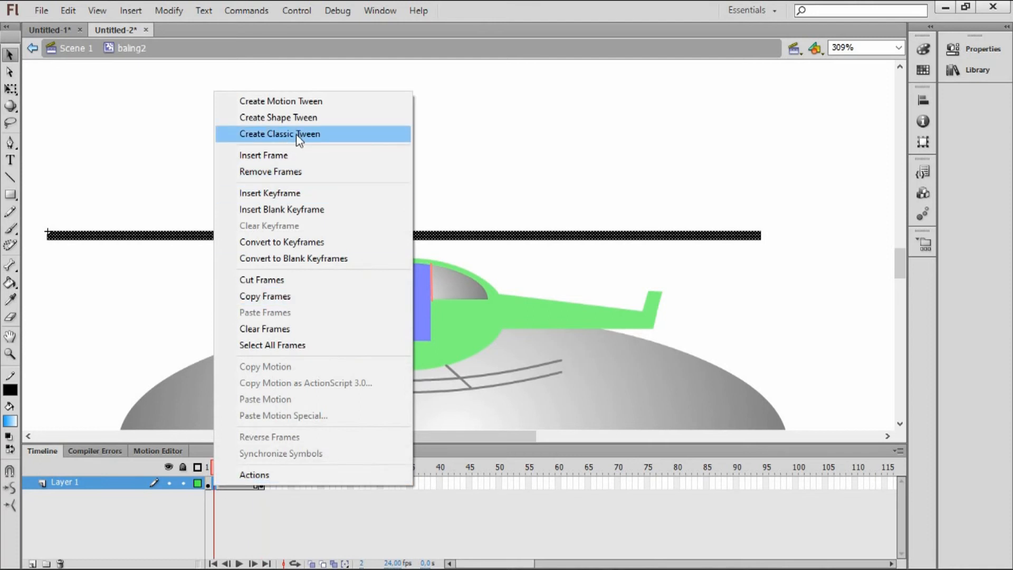
left_click(296, 134)
left_click(208, 485)
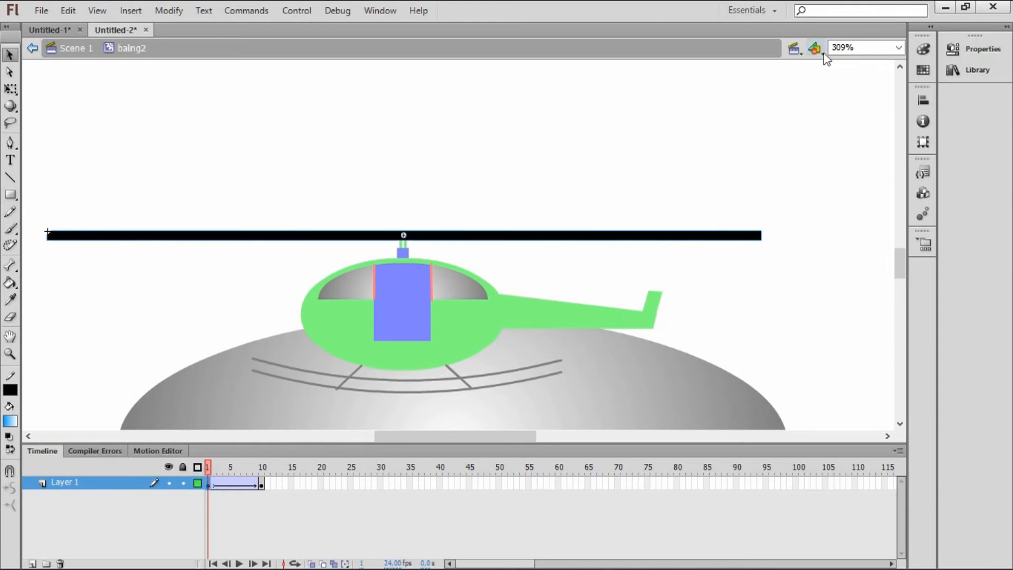
left_click(967, 48)
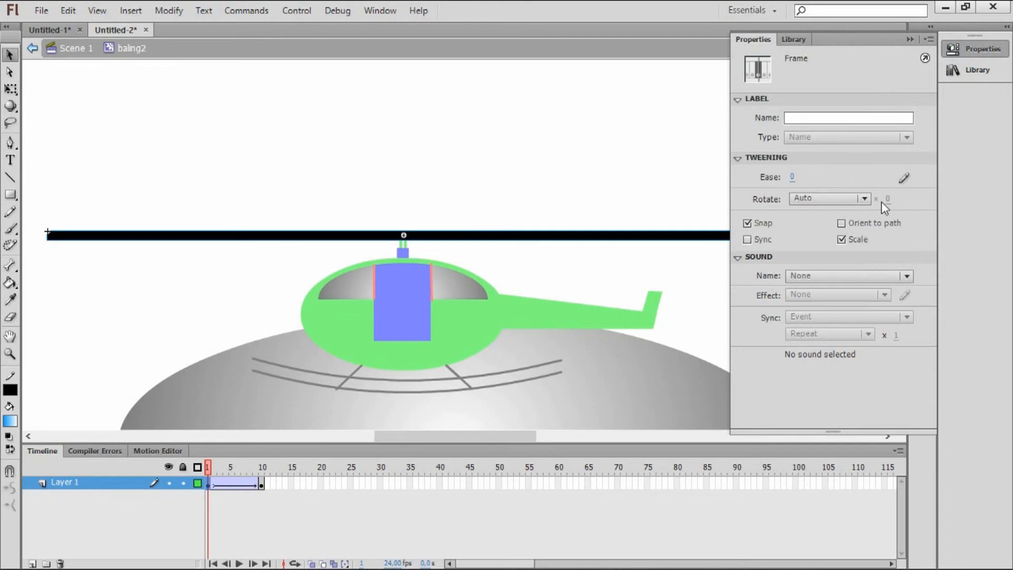
left_click(863, 199)
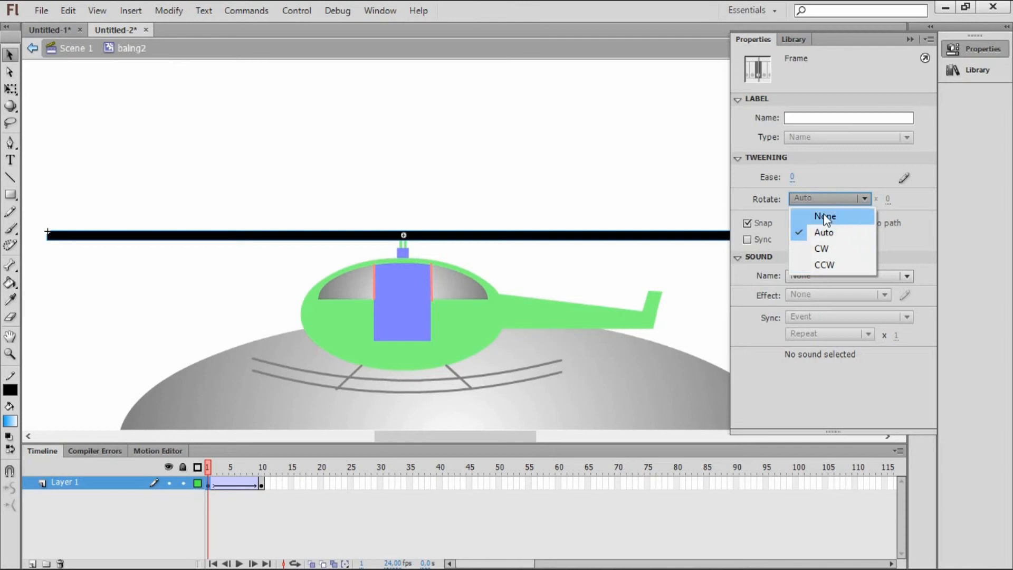
left_click(839, 257)
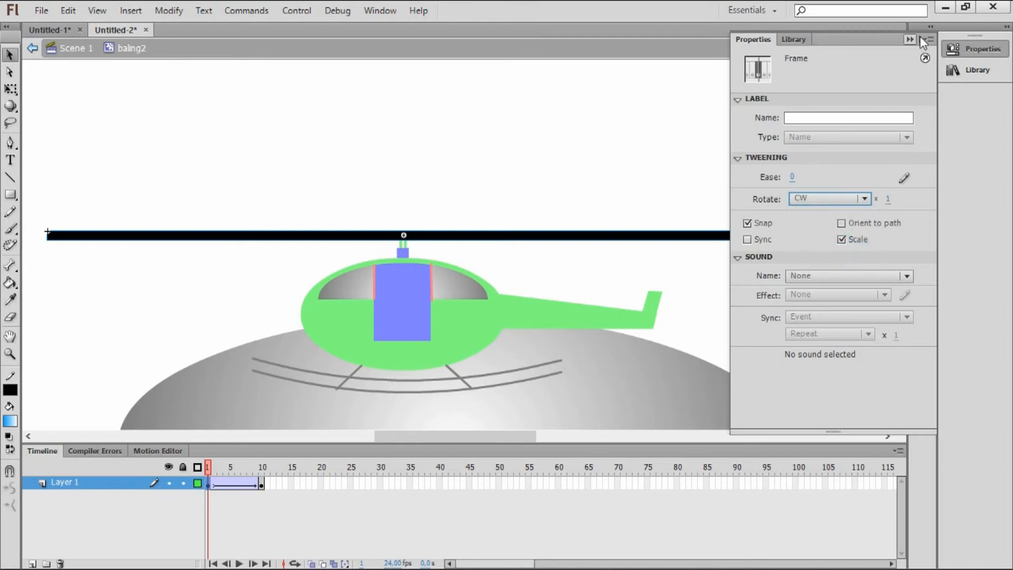
left_click(977, 49)
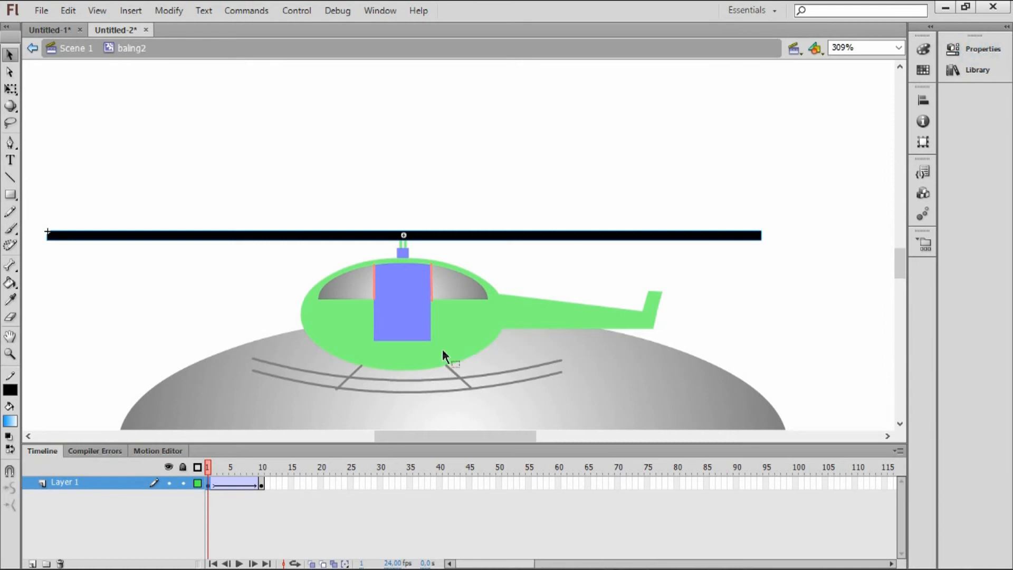
left_click(77, 53)
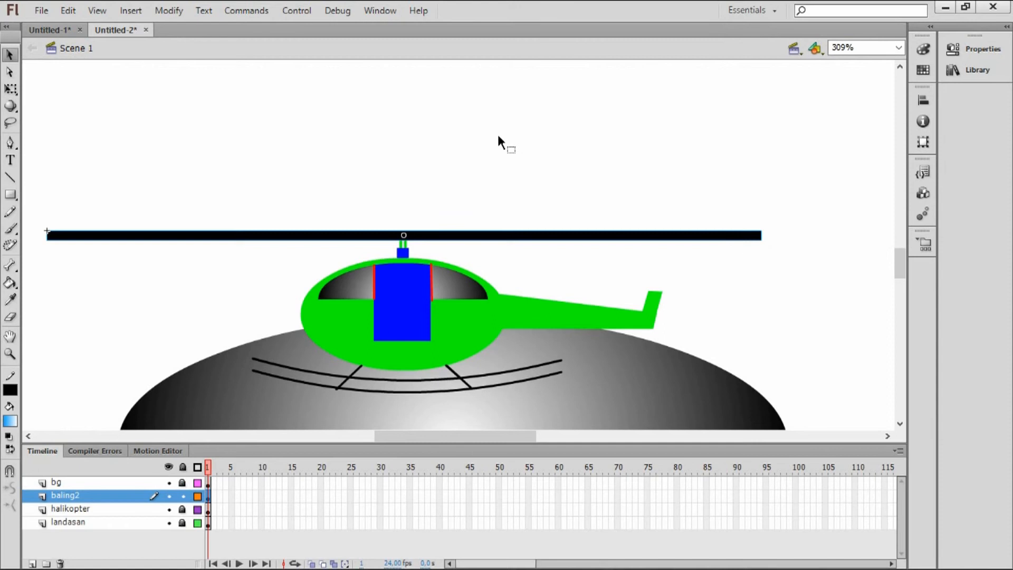
Test the movie to check the rotor blade's rotation, then close the preview
key("ctrl+Return")
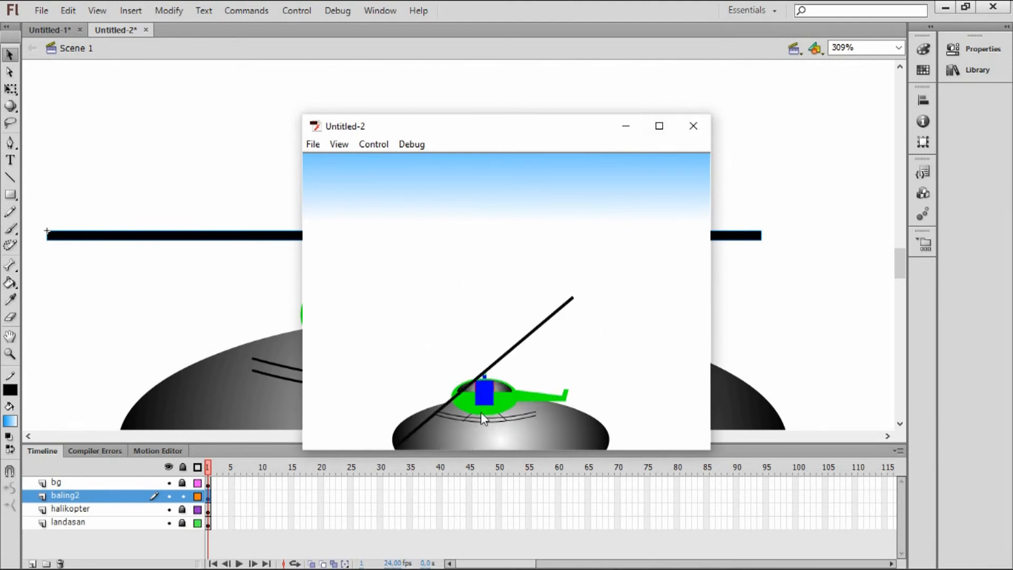
left_click_drag(470, 127, 385, 41)
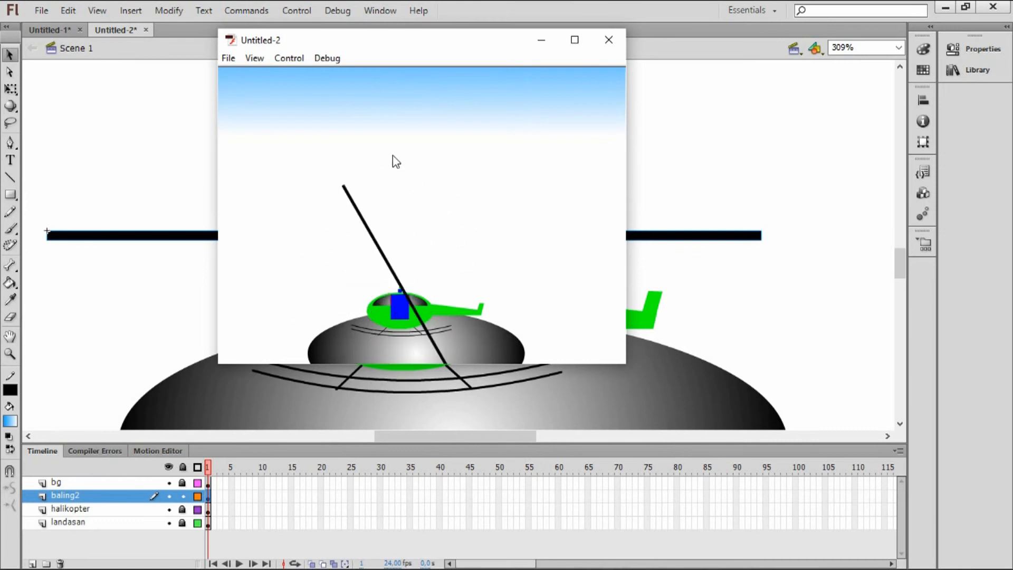
left_click(610, 42)
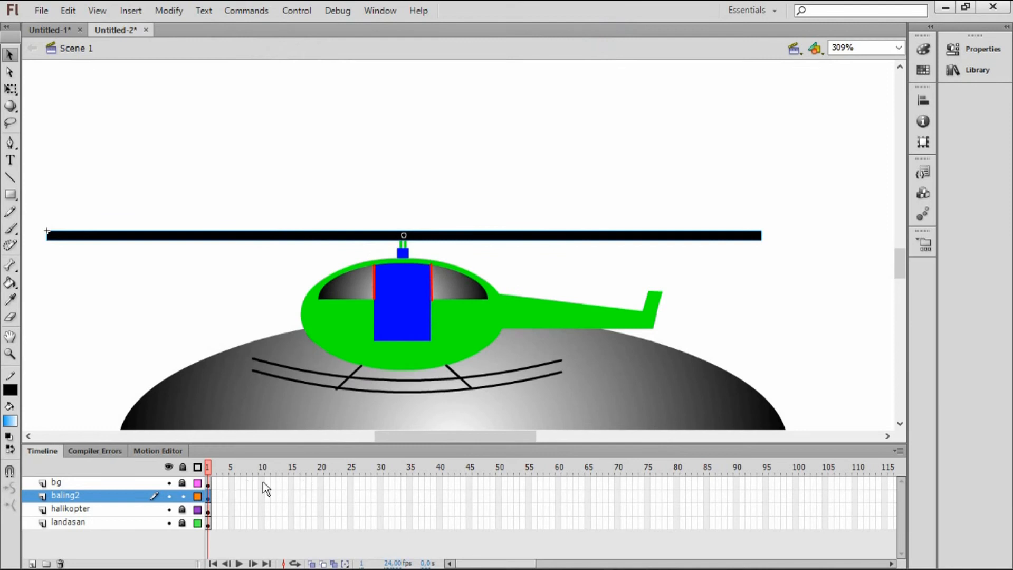
Lock the baling2 layer in the main scene
left_click(183, 496)
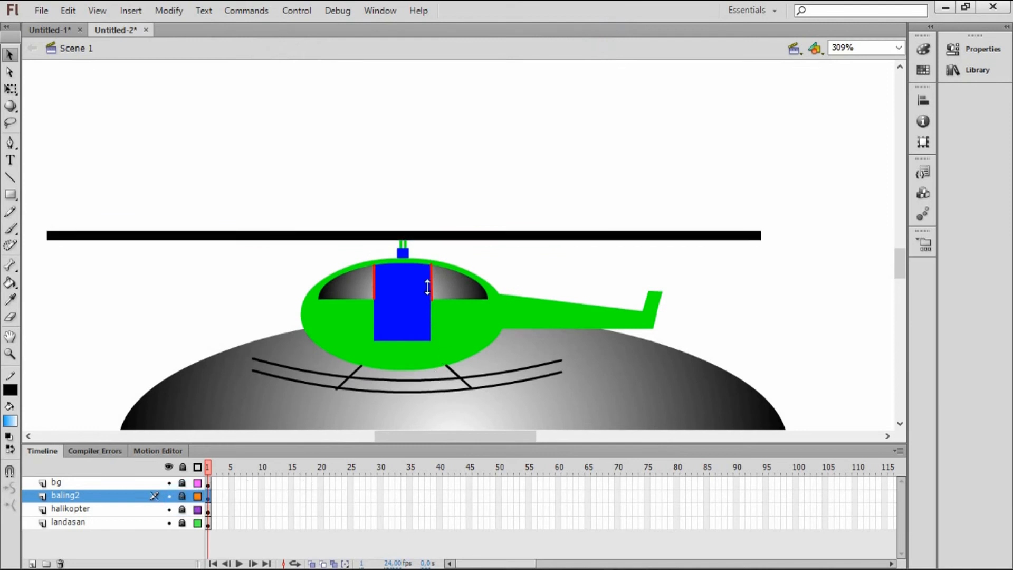
left_click(896, 48)
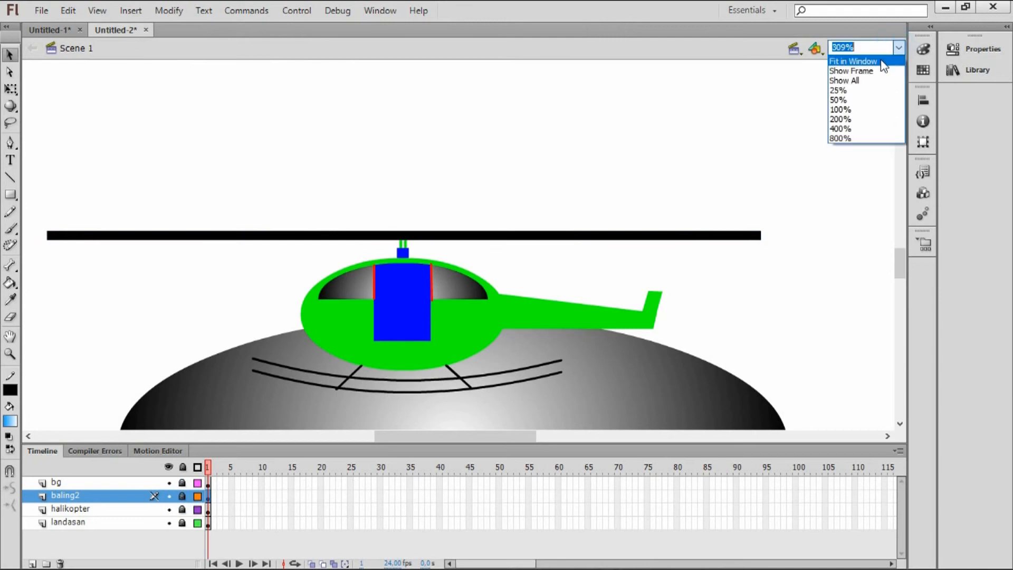
left_click(850, 61)
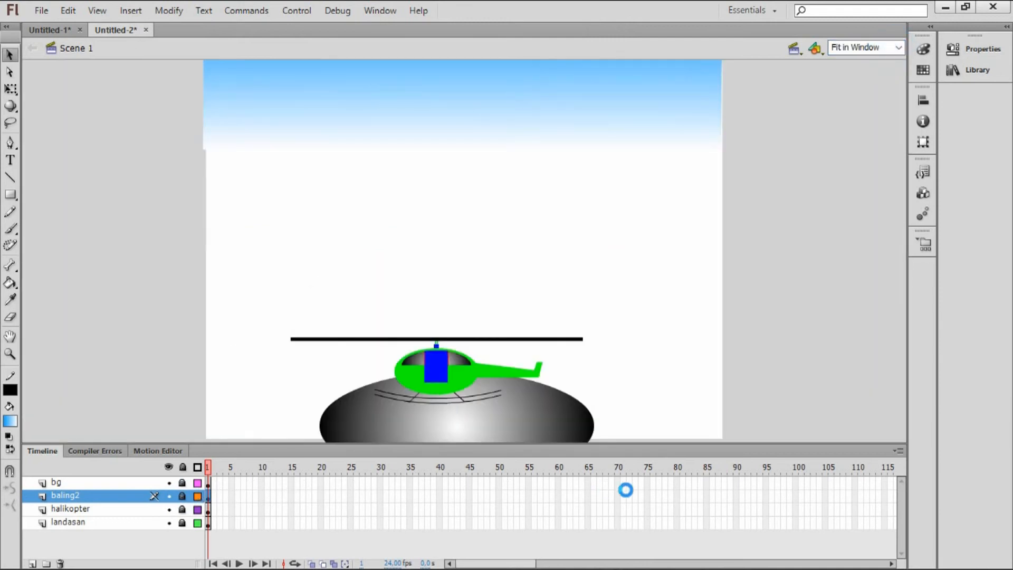
left_click_drag(617, 480, 617, 528)
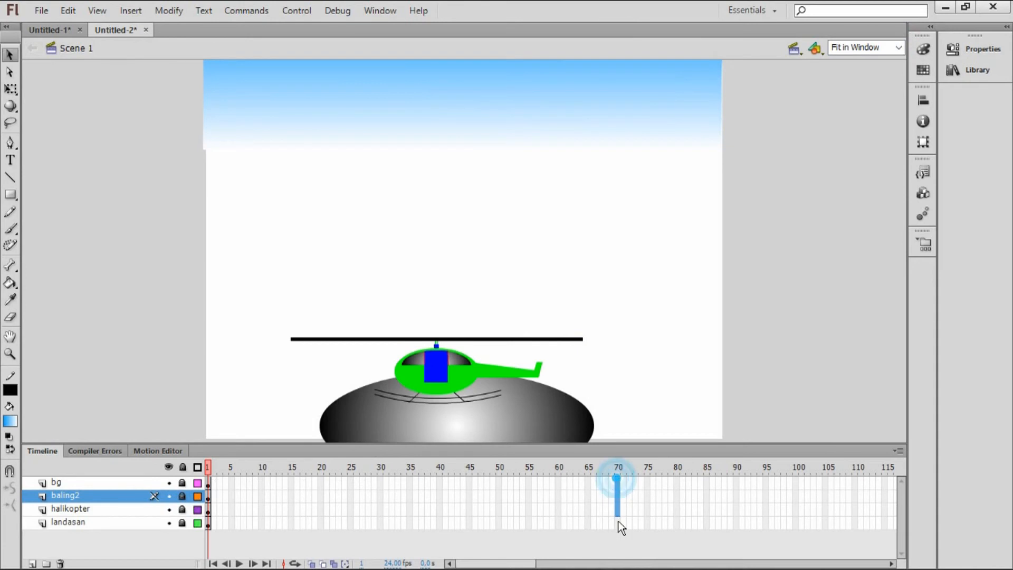
left_click(421, 482)
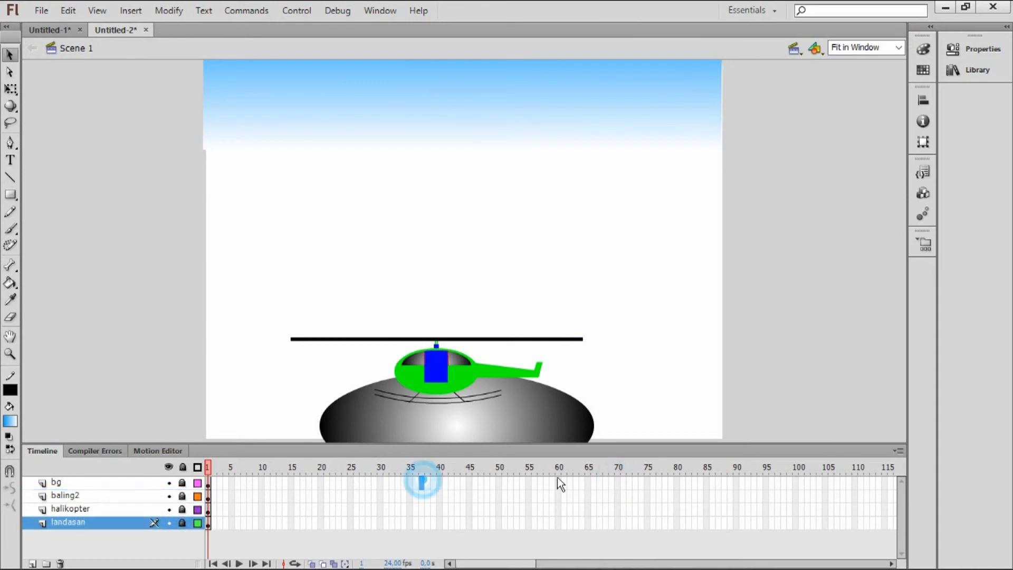
left_click_drag(617, 483, 615, 527)
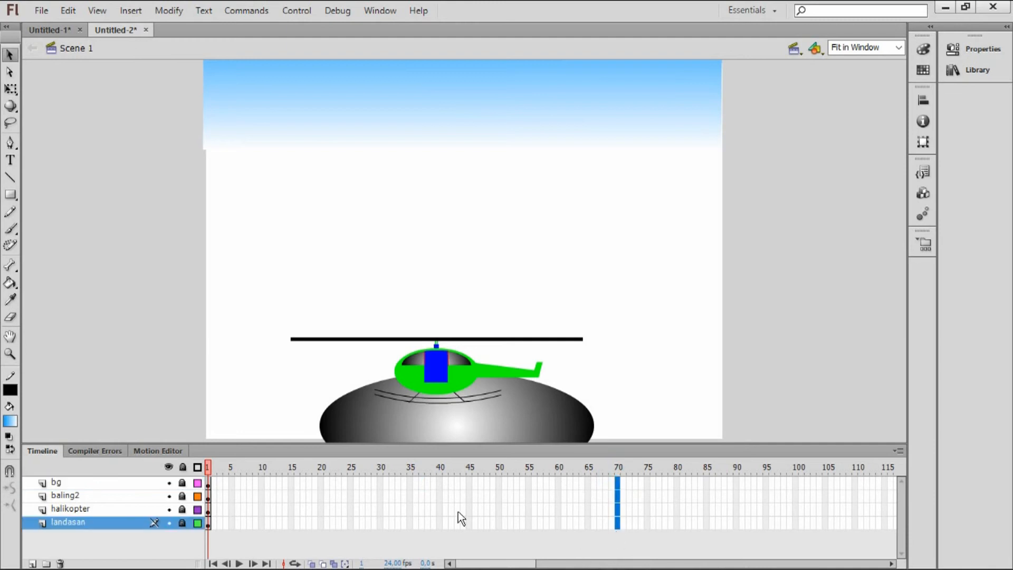
right_click(619, 483)
left_click(700, 191)
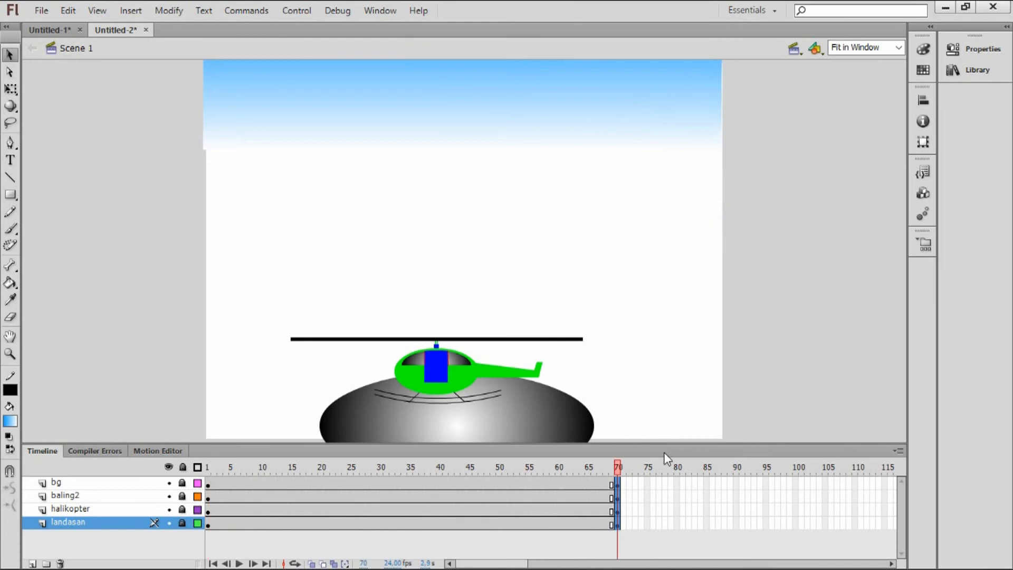
key("shift+comma")
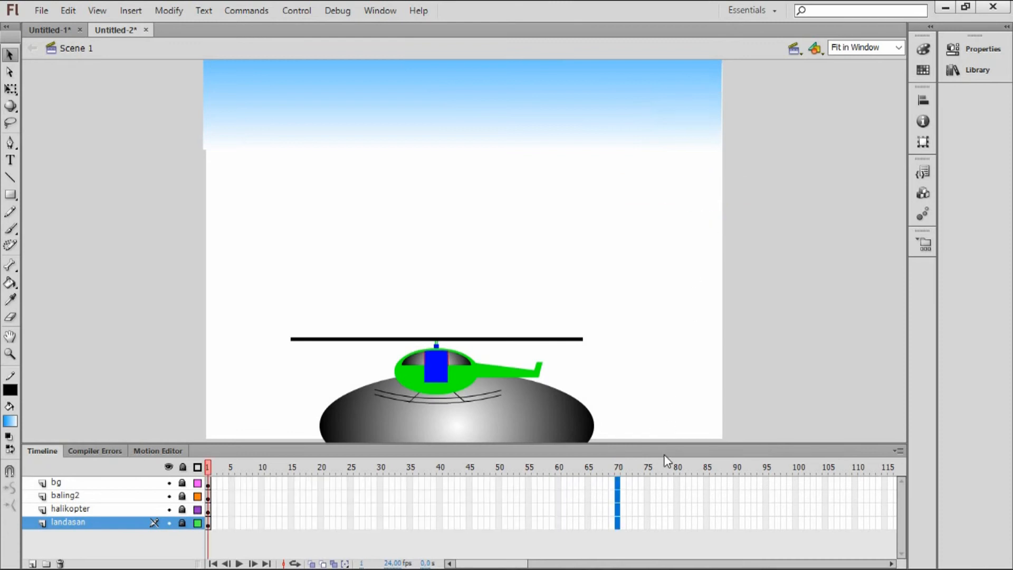
left_click(660, 482)
Insert a keyframe at frame 70 in each of the bg, baling2, halikopter and landasan layers
right_click(618, 481)
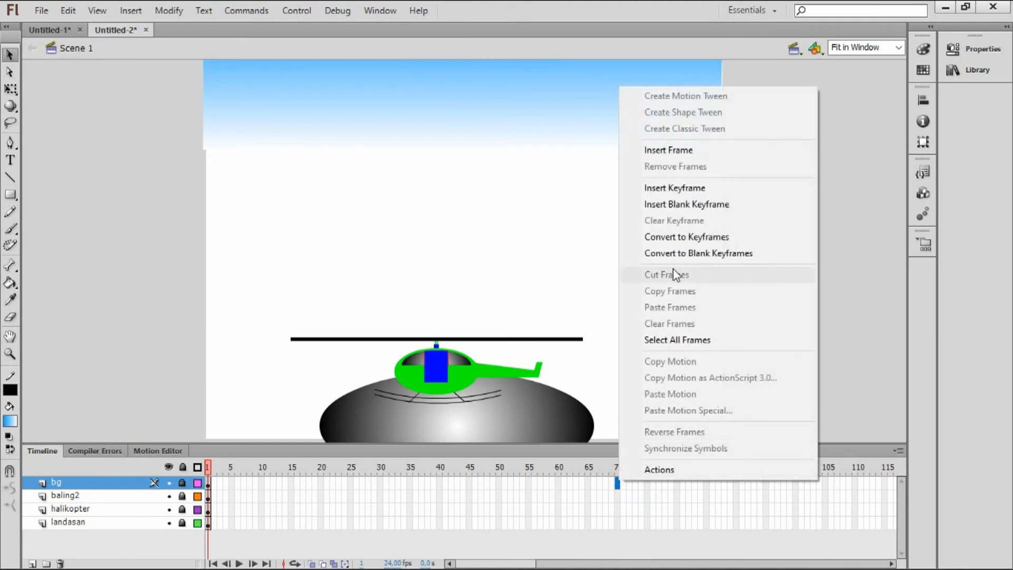
left_click(654, 188)
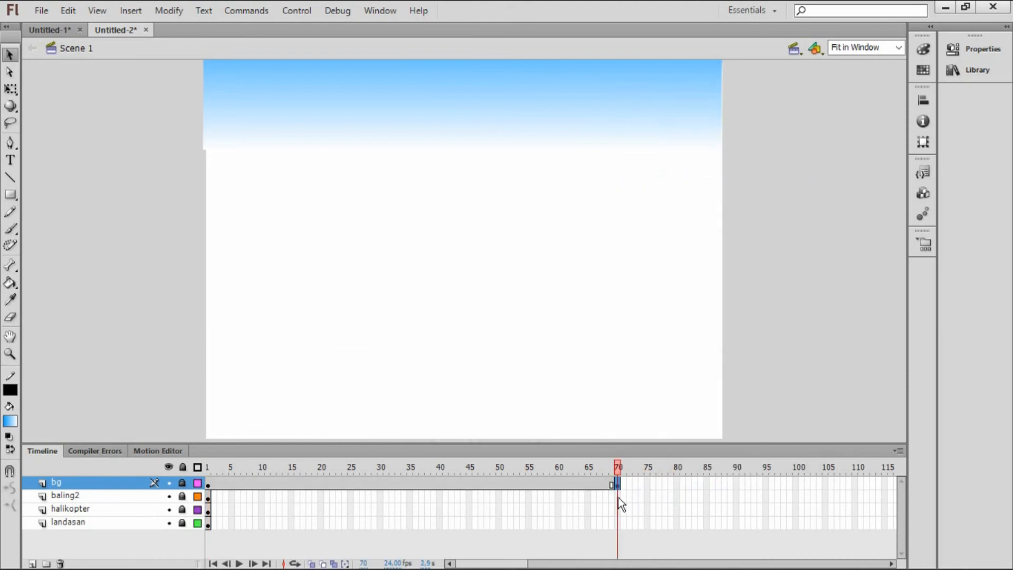
right_click(618, 496)
left_click(672, 204)
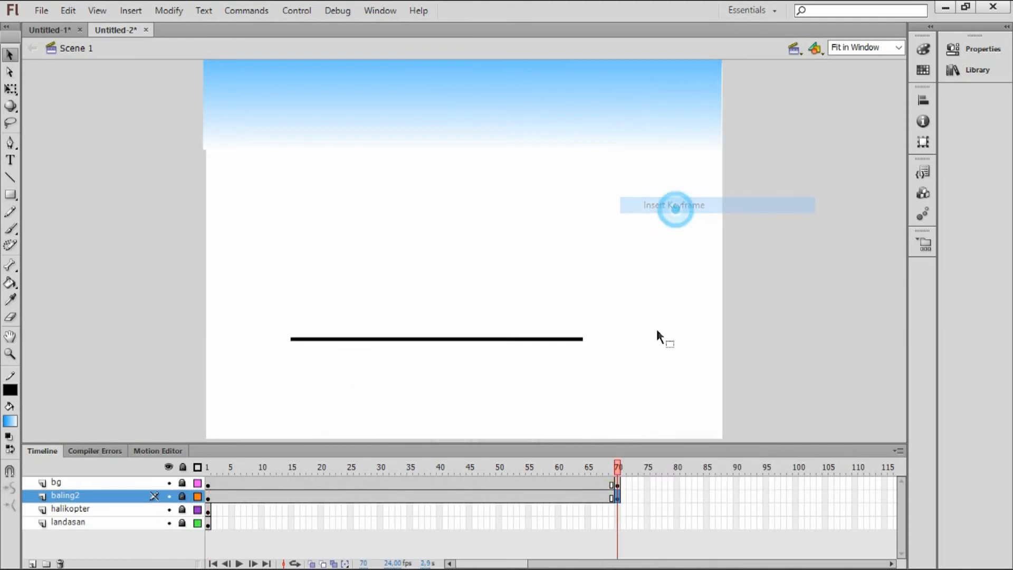
right_click(617, 513)
left_click(698, 214)
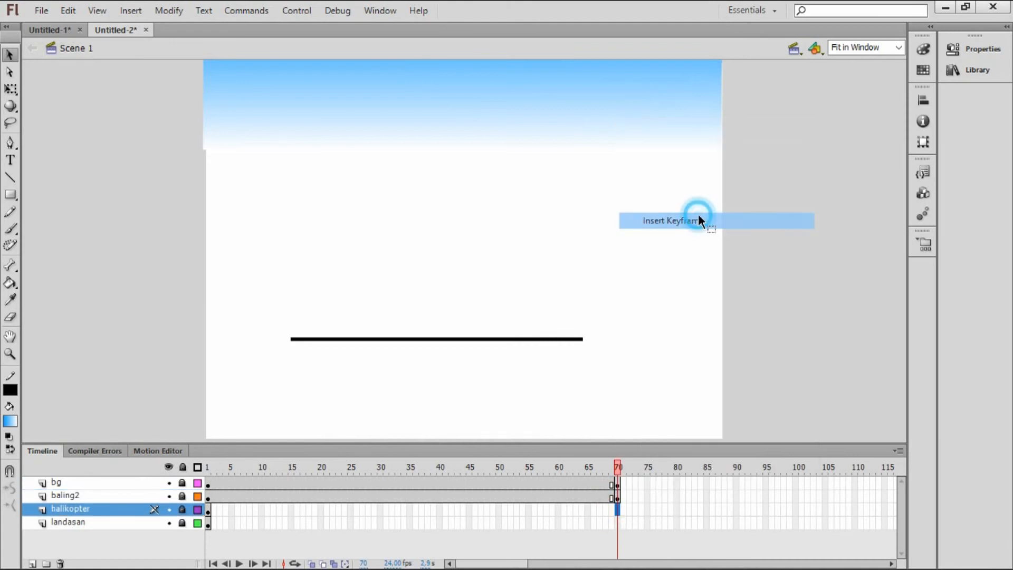
right_click(617, 523)
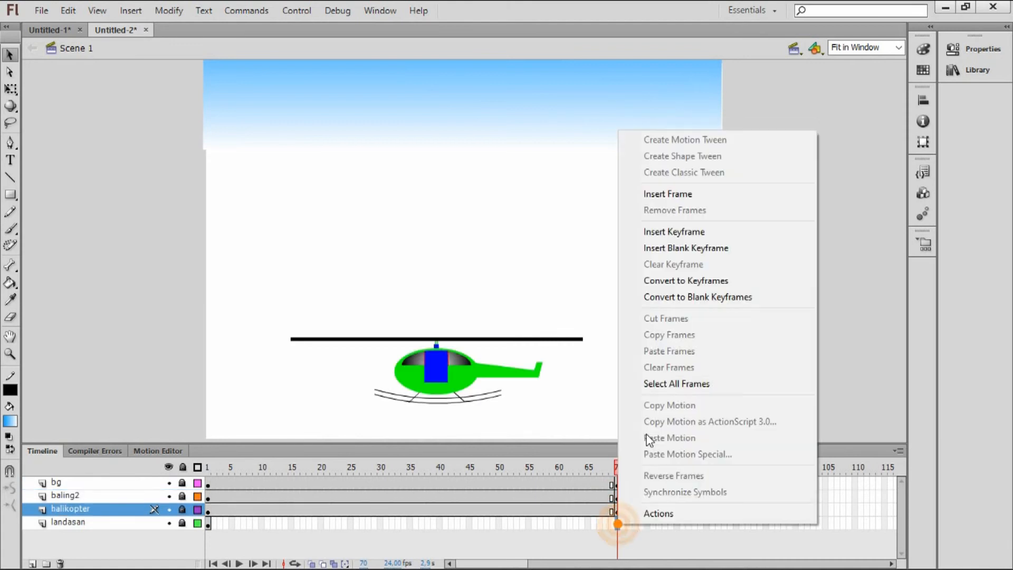
left_click(686, 232)
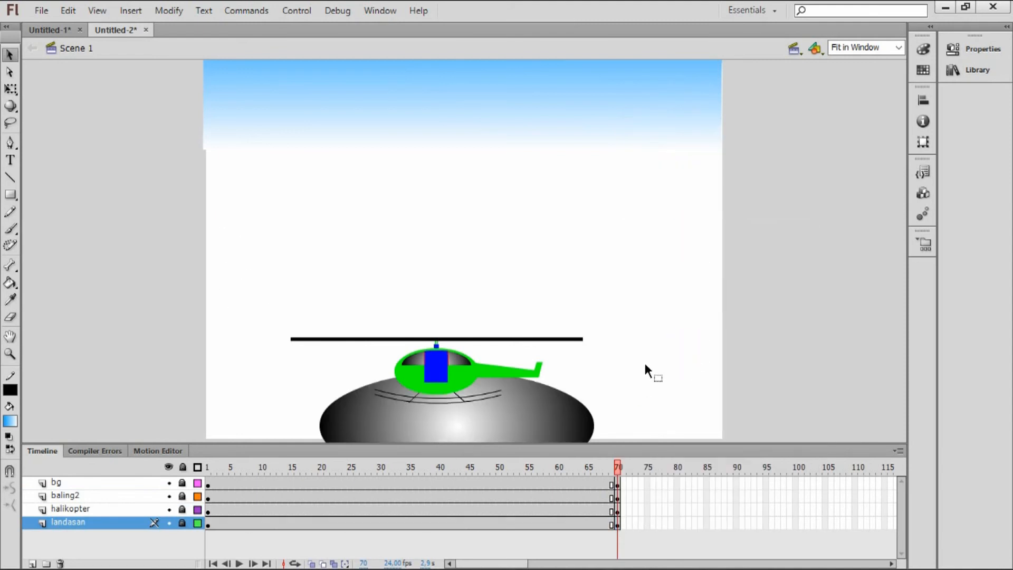
Insert keyframes at frame 140 across all four layers
left_click_drag(524, 567, 551, 568)
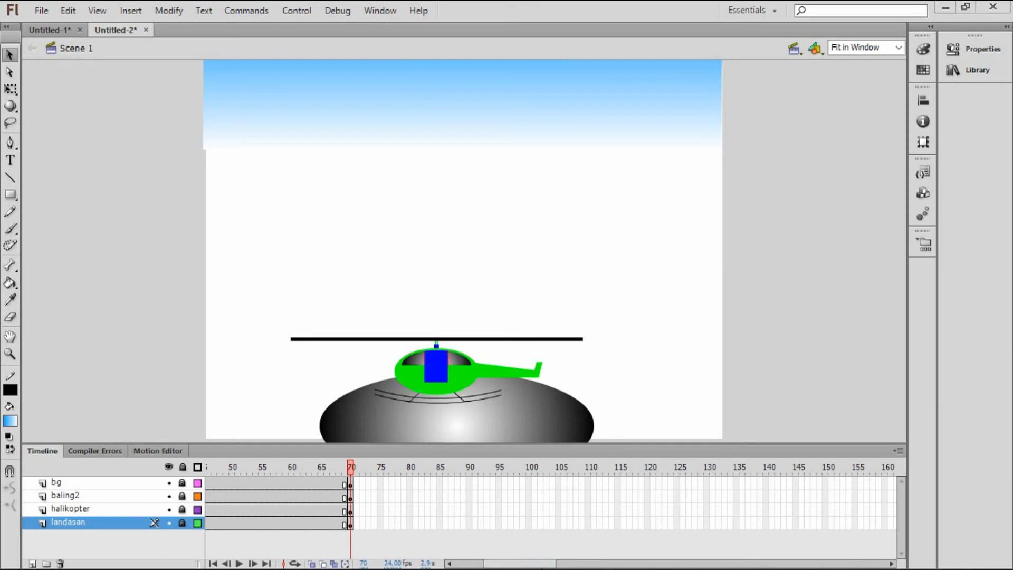
left_click_drag(534, 566, 544, 568)
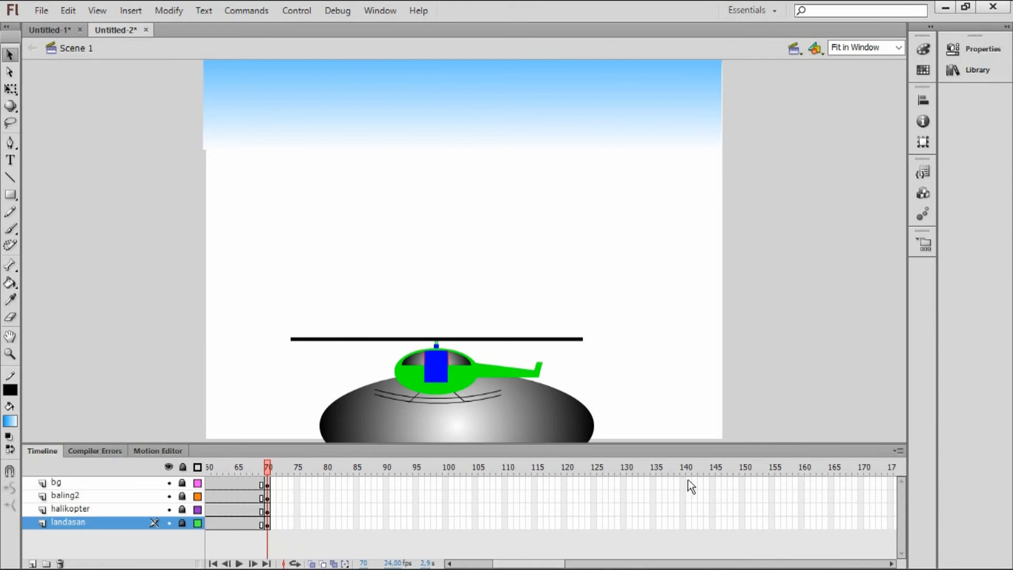
left_click_drag(683, 479, 683, 533)
right_click(683, 528)
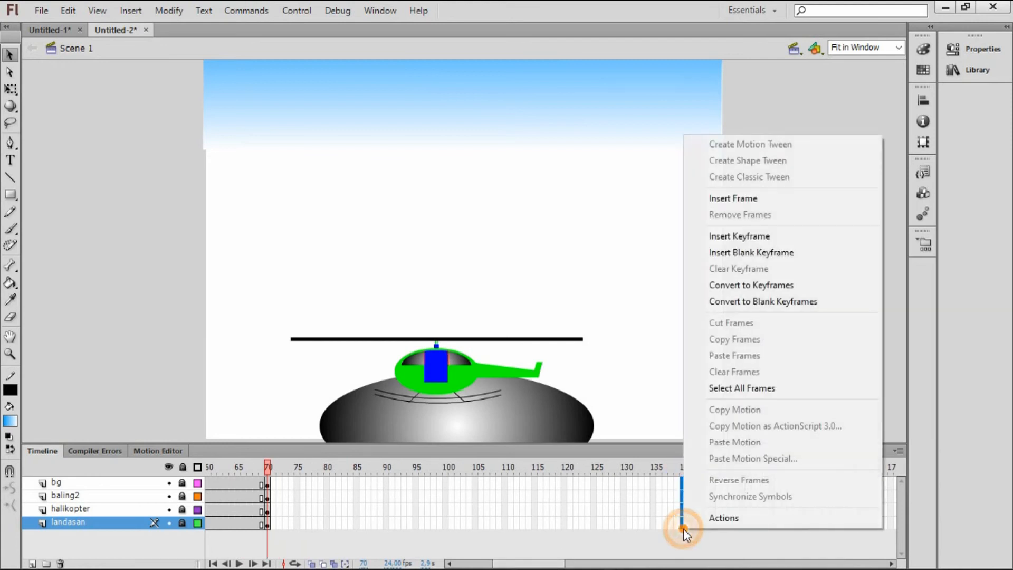
left_click(763, 237)
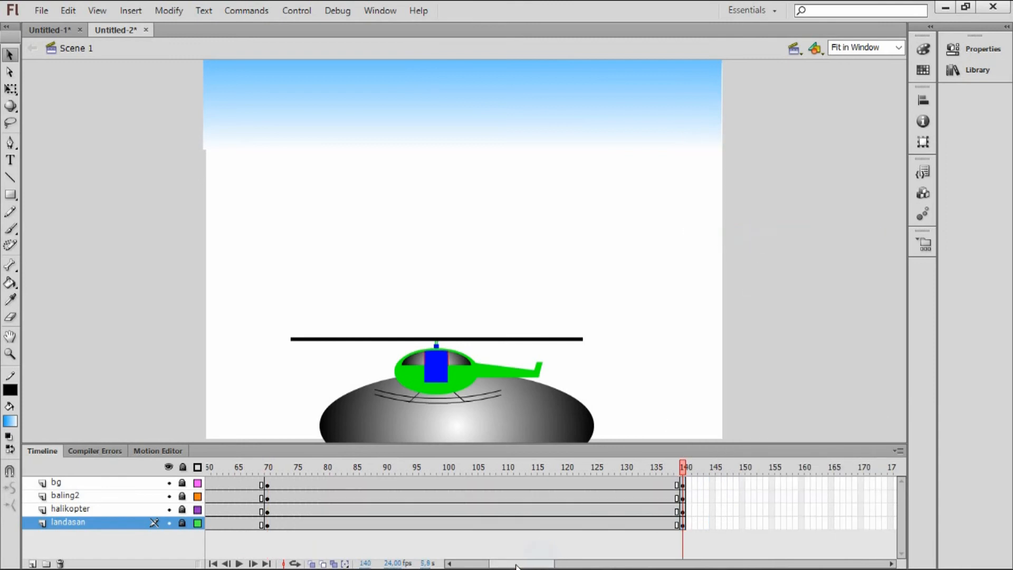
Create classic tweens between frames 70 and 140 in all four layers
left_click_drag(522, 567, 488, 567)
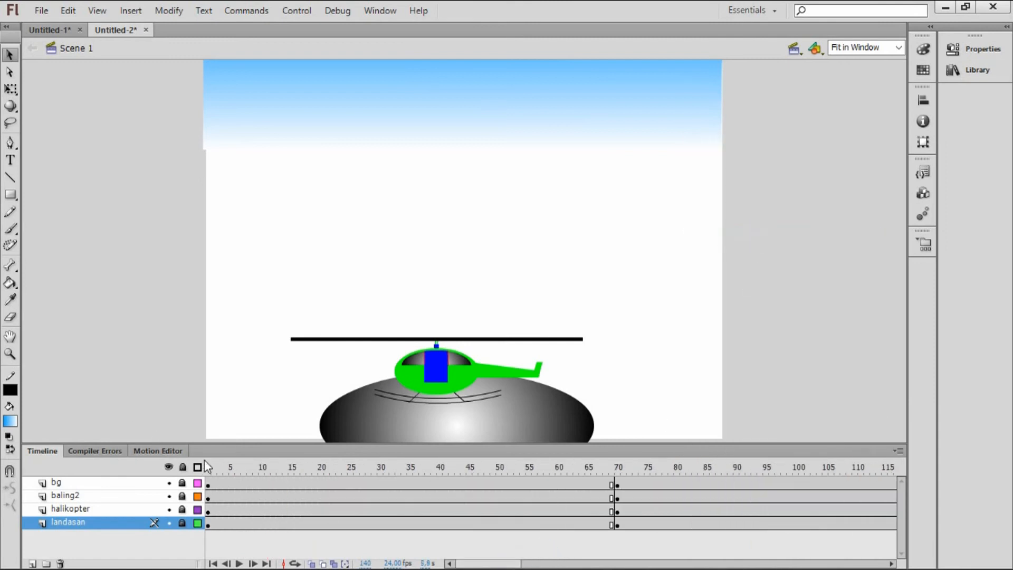
left_click_drag(206, 467, 622, 471)
left_click_drag(480, 564, 501, 564)
left_click_drag(546, 479, 546, 527)
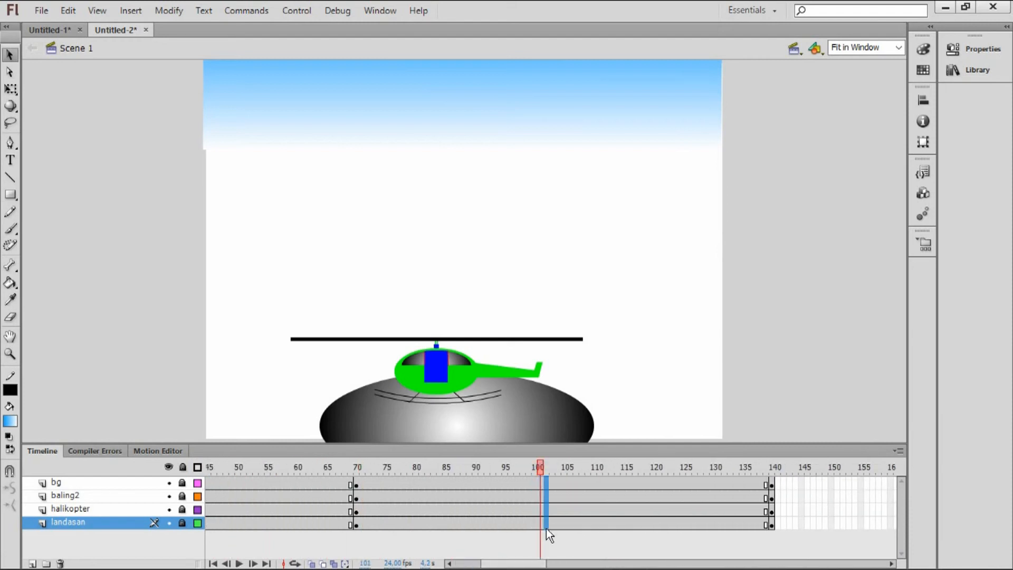
right_click(546, 527)
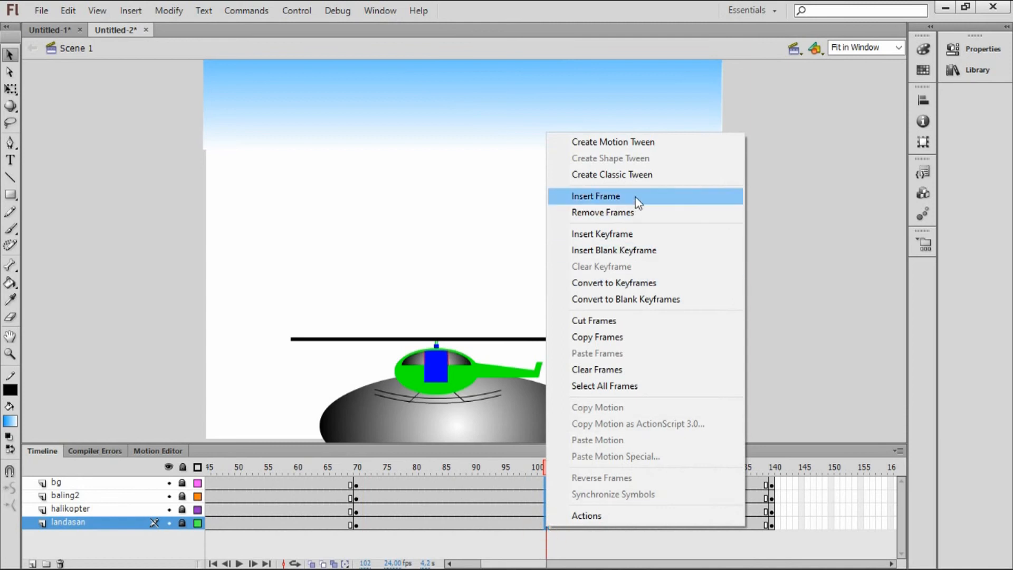
left_click(637, 179)
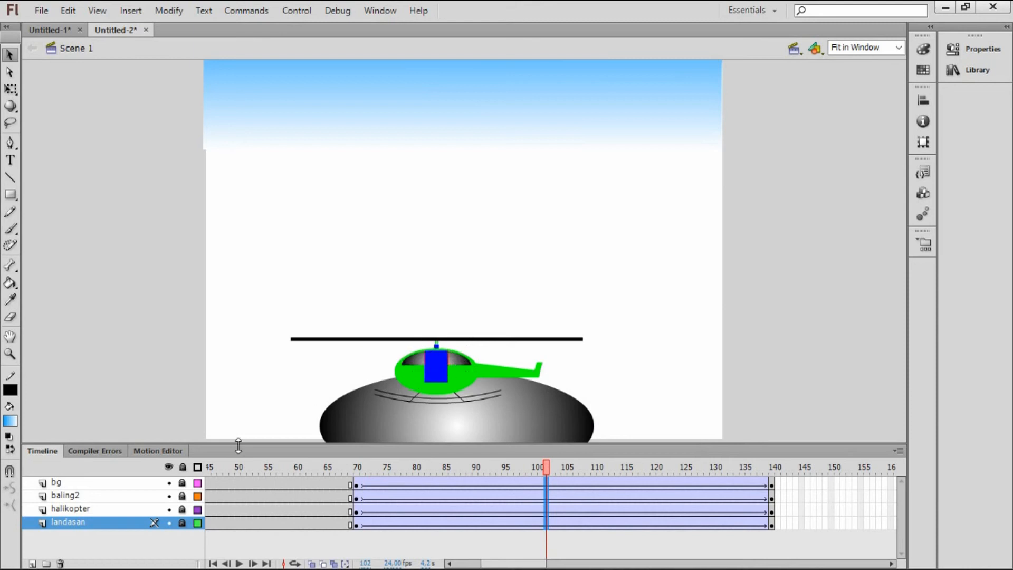
Unlock the baling2 and halikopter layers and move the helicopter with its rotor up to just below the sky gradient at frame 140
left_click(182, 497)
left_click(182, 509)
left_click(357, 467)
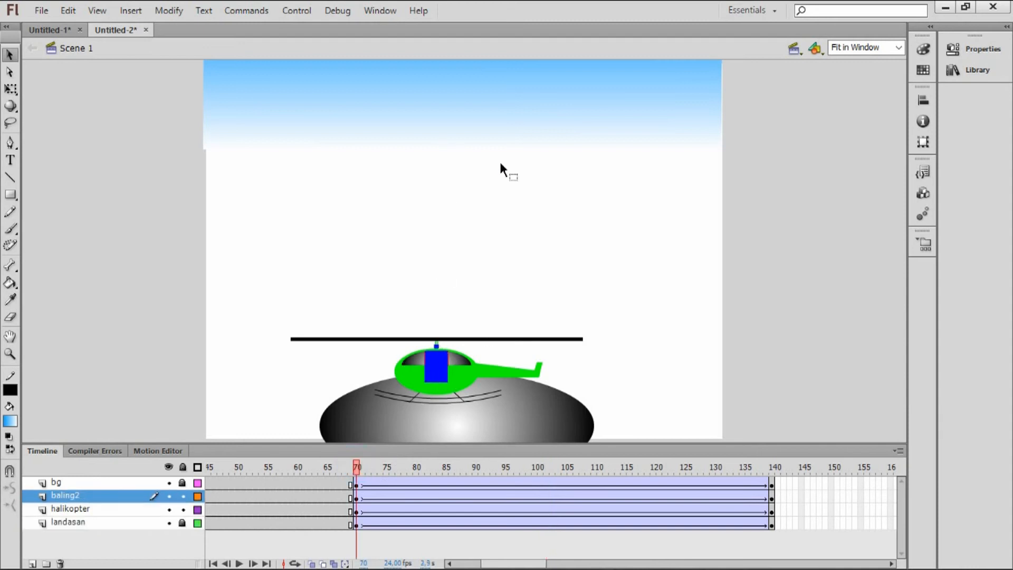
left_click(774, 468)
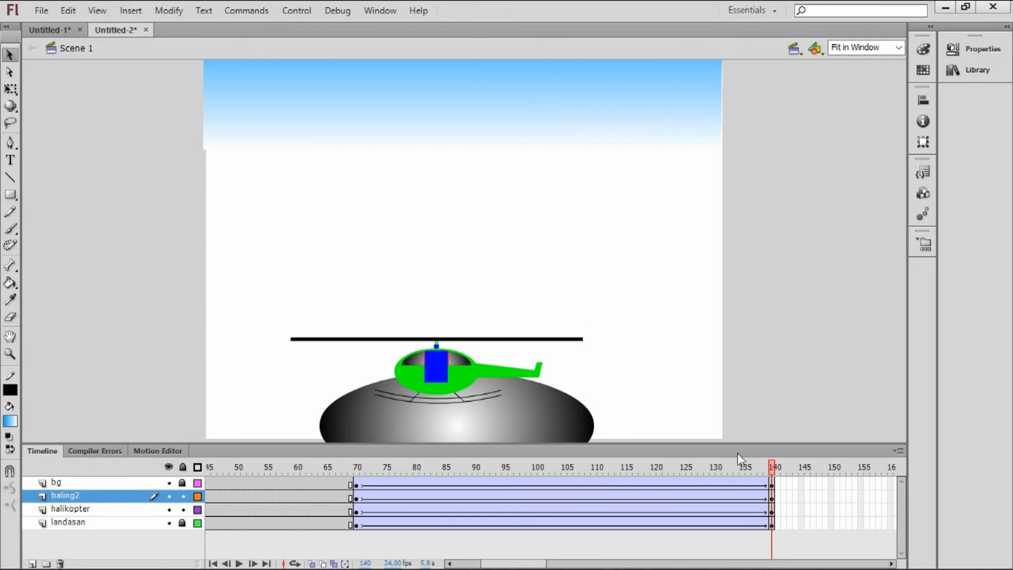
left_click(772, 468)
left_click_drag(397, 350, 632, 412)
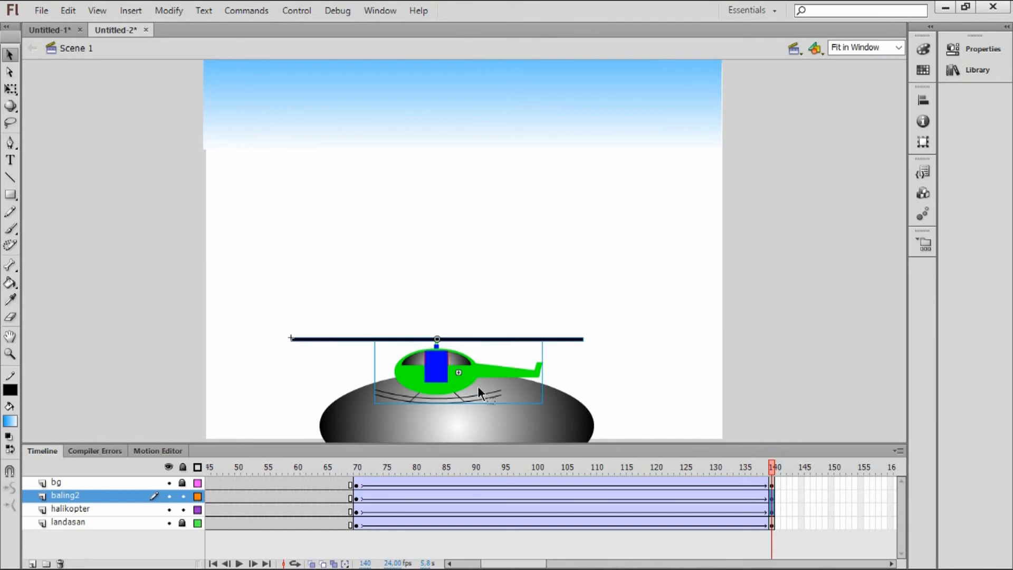
left_click_drag(441, 379, 446, 202)
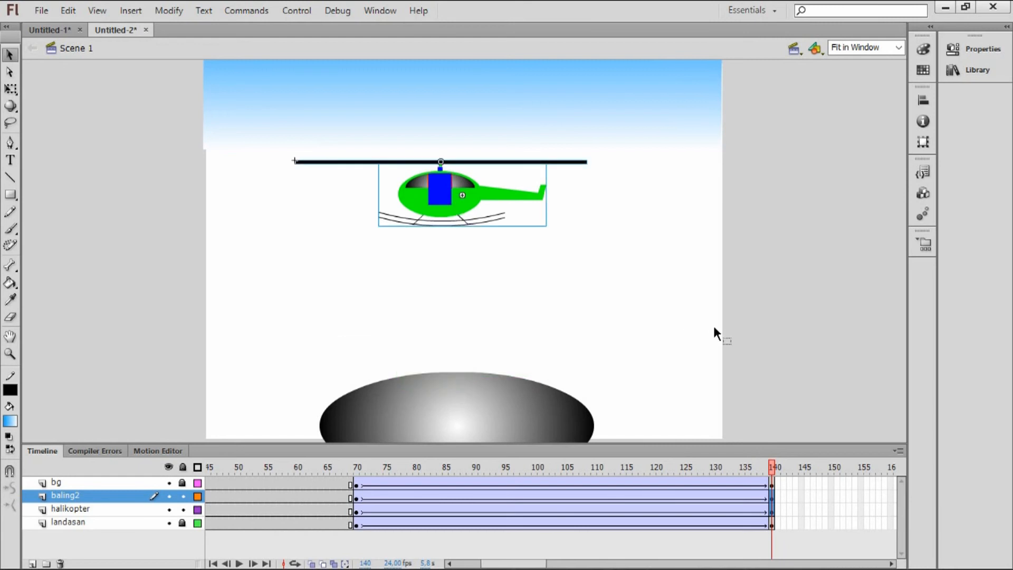
Test the movie to check the helicopter's take-off, close the preview and play the animation in the timeline
key("ctrl+Return")
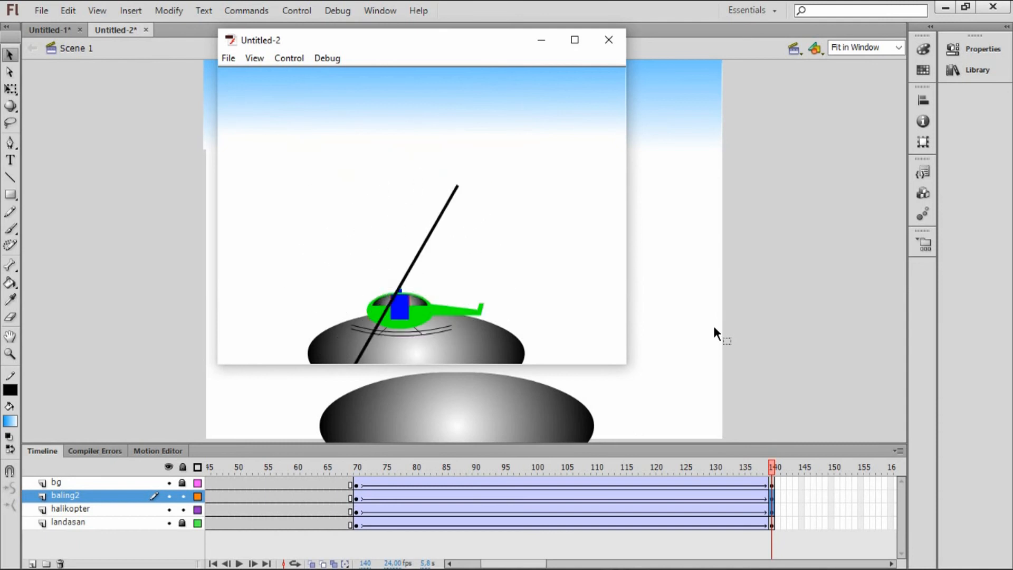
left_click(618, 38)
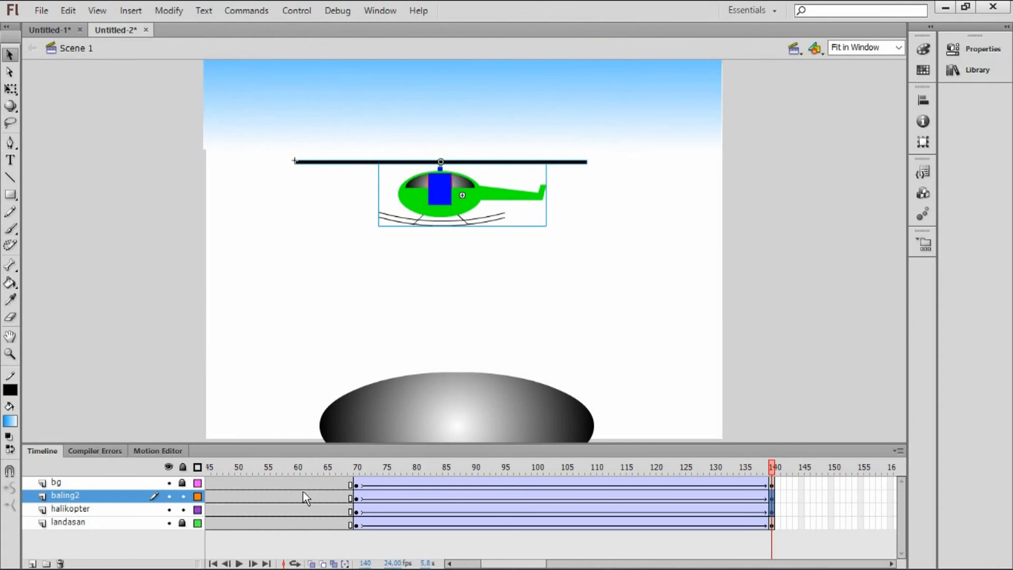
key("Return")
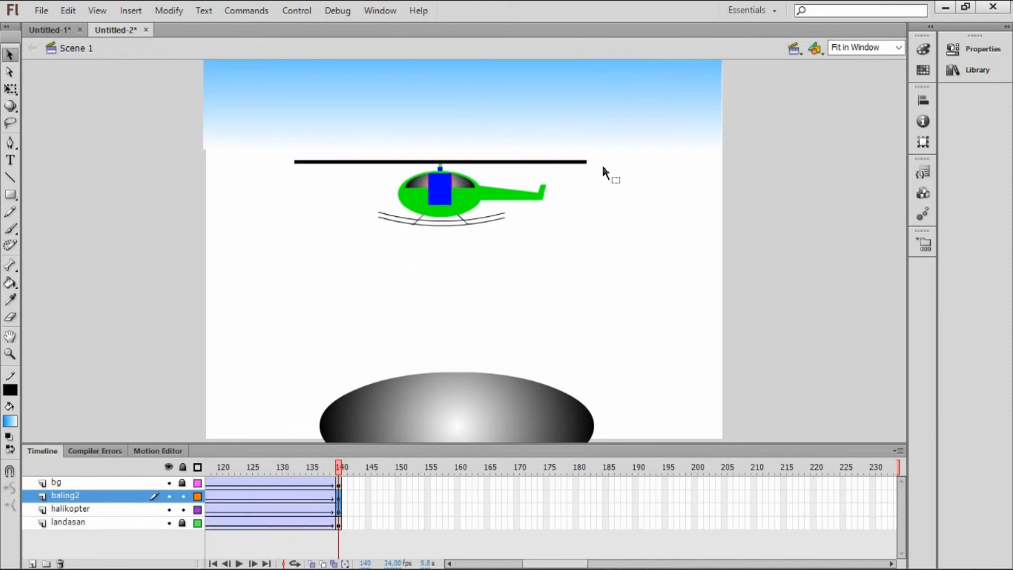
Insert keyframes at frame 165 across all four layers
left_click(488, 481)
mouse_move(489, 509)
left_mouse_down()
mouse_move(490, 532)
mouse_move(487, 521)
left_mouse_up()
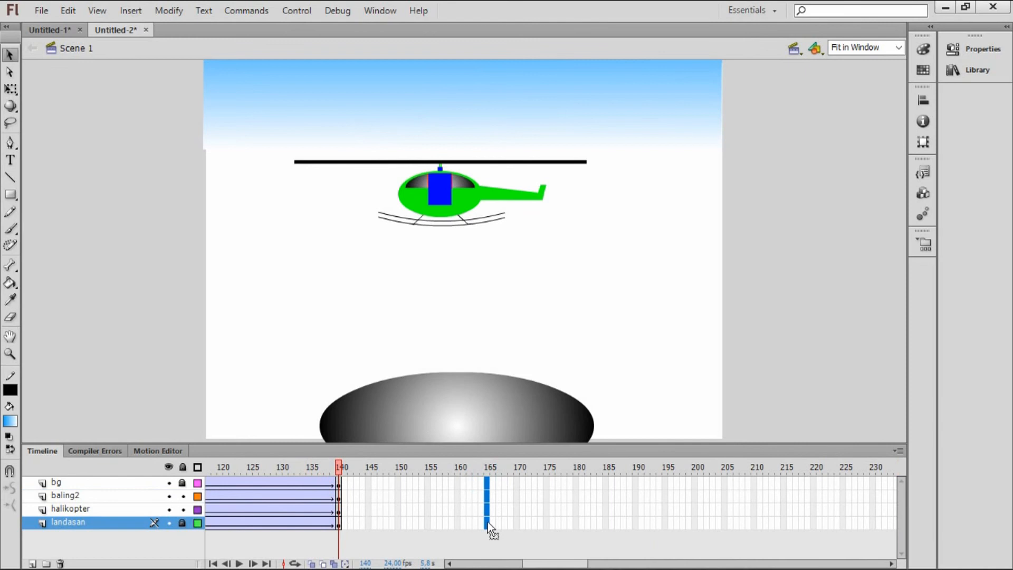
right_click(487, 521)
left_click(574, 230)
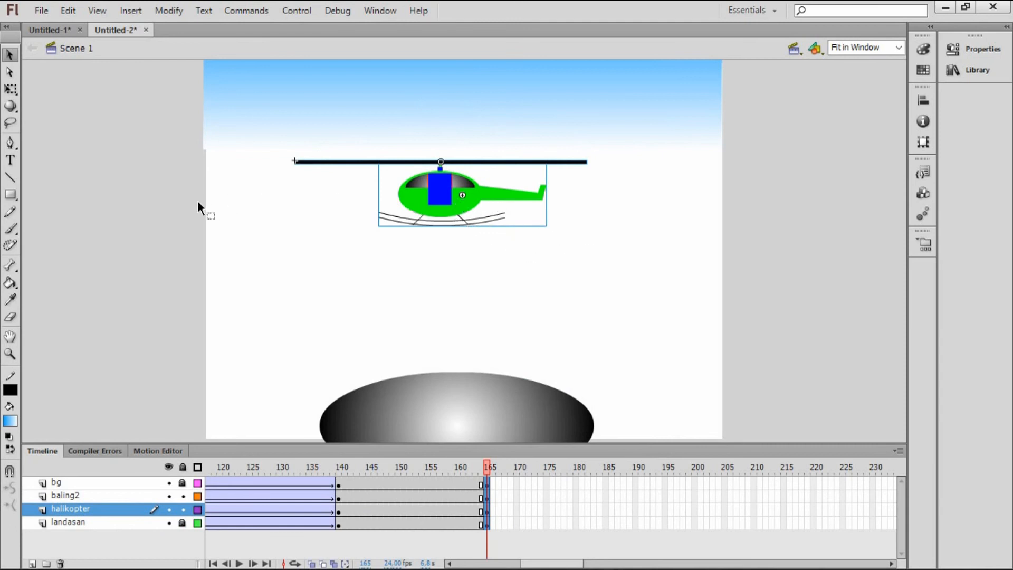
left_click(485, 467)
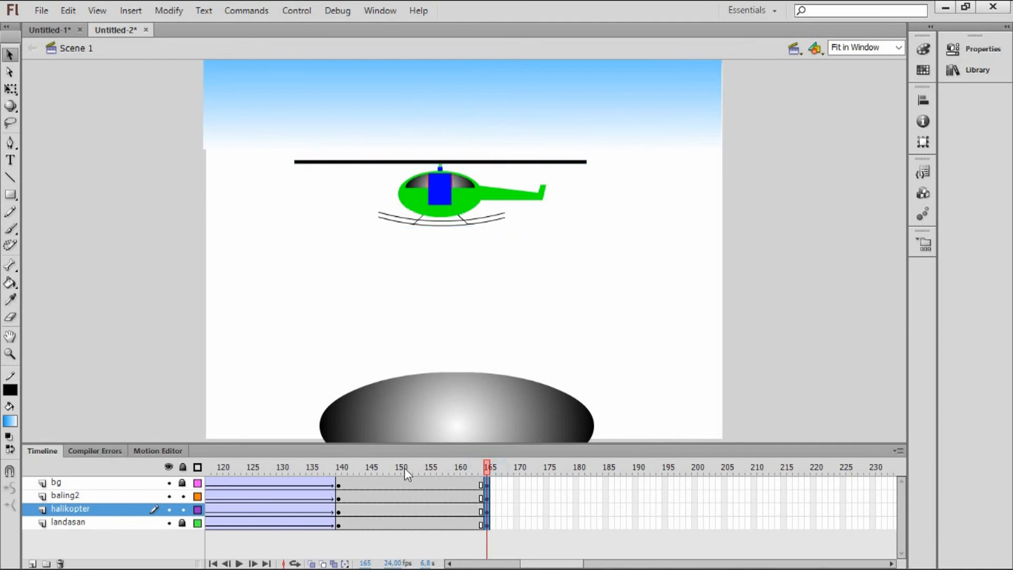
Go to frame 140 and unlock only the landasan layer, locking all the other layers
left_click(340, 467)
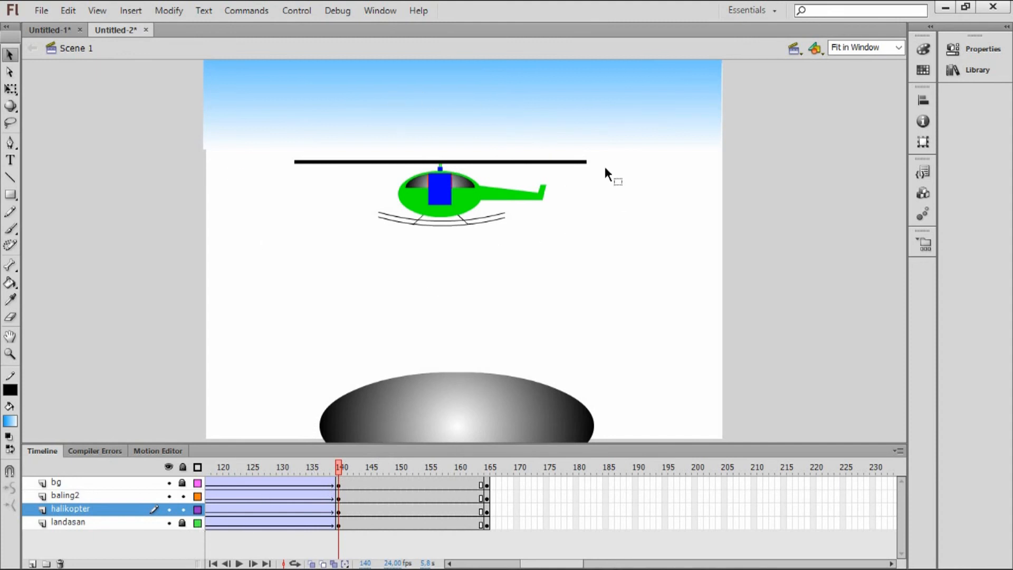
left_click(183, 523)
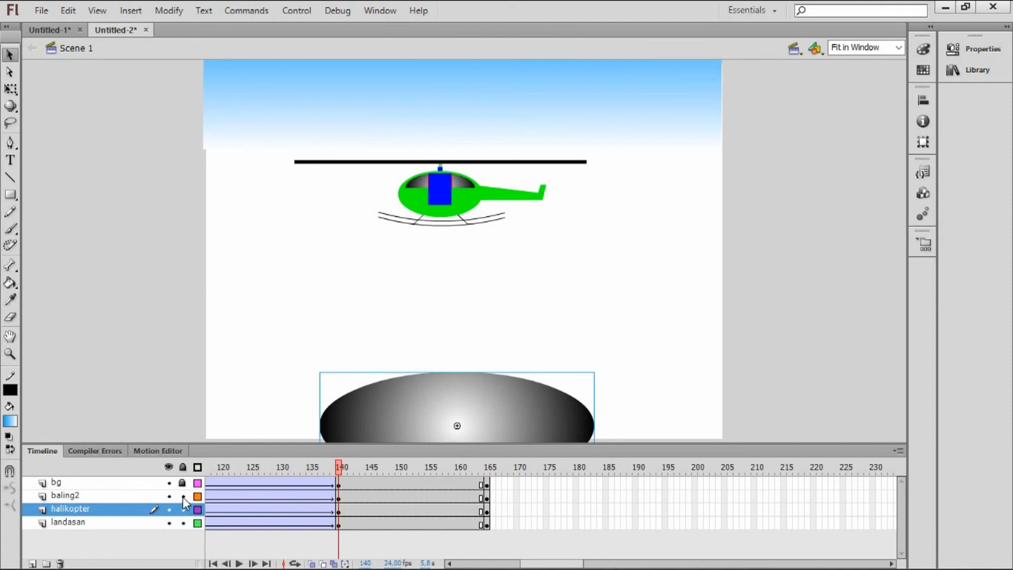
left_click(183, 523, "alt")
left_click(105, 521)
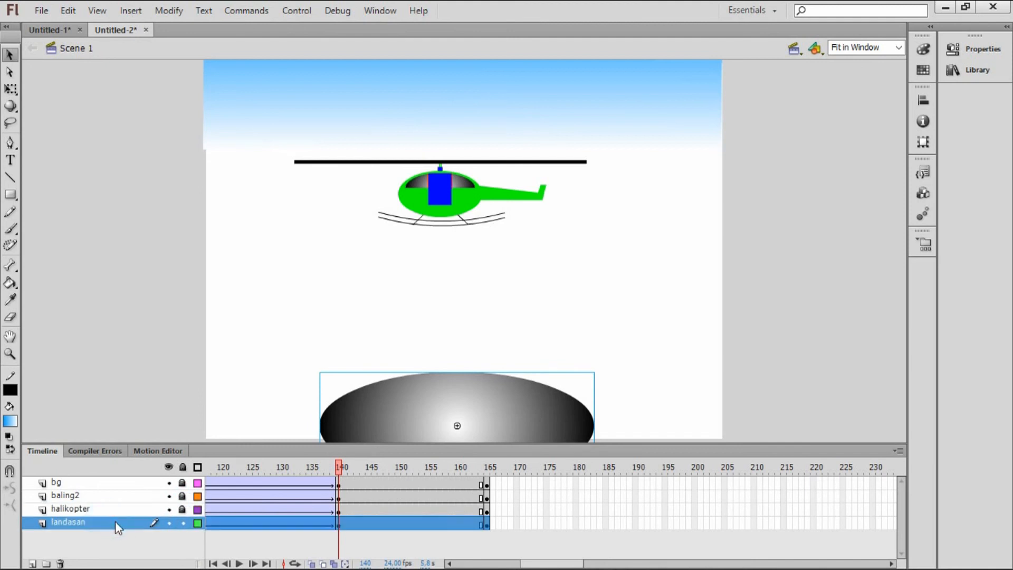
Move the landing pad straight down until it is off the stage in the landasan layer's keyframe at frame 140
left_click(337, 525)
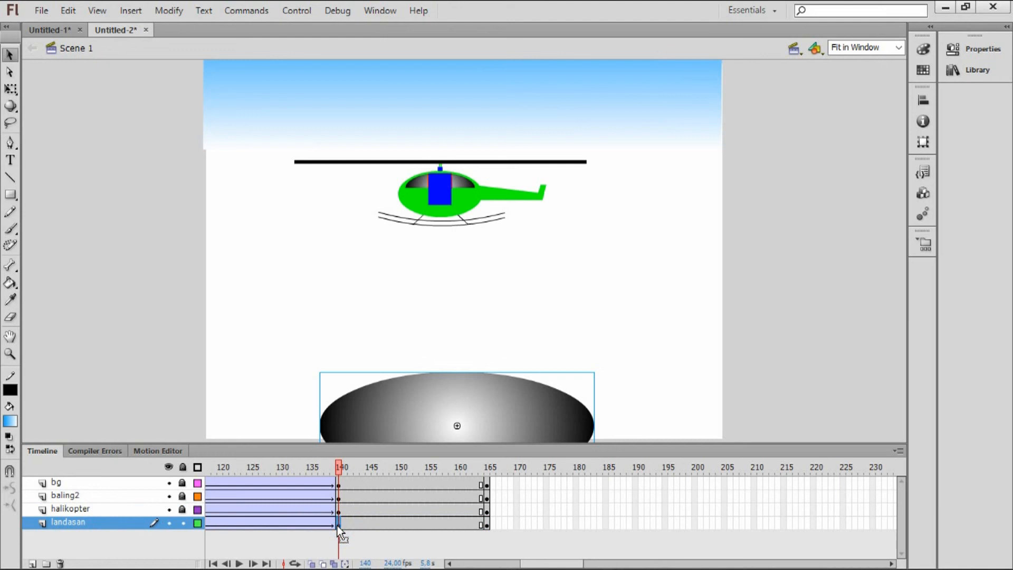
key("Down")
key("Down")
key("Down")
key("Down")
key("Down")
key("Down")
key("Down")
key("Down")
key("Down")
key("Down")
key("Down")
key("Down")
key("Down")
key("Down")
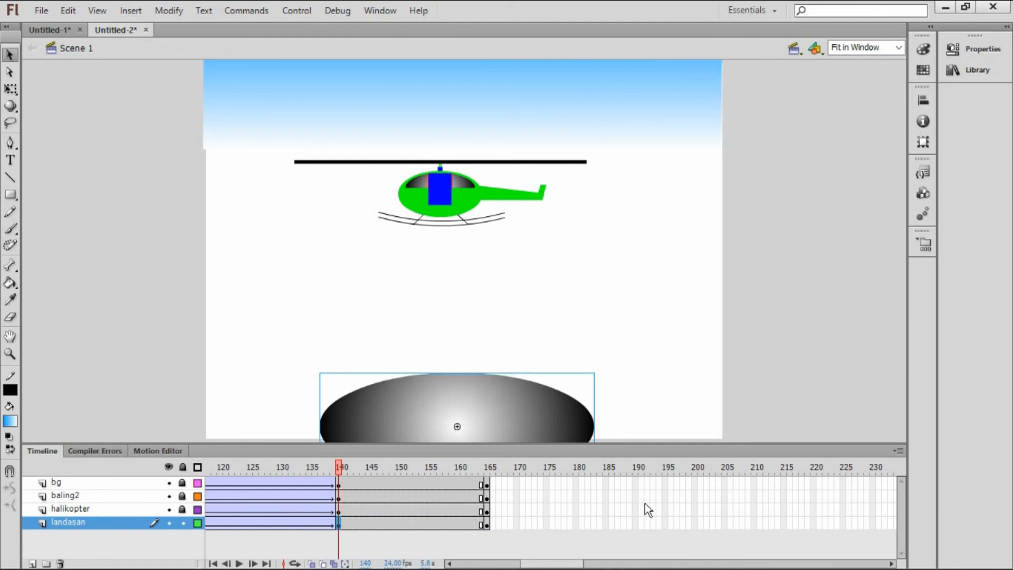
key("Down")
key("Down")
key("Down")
key("Down")
key("Down")
key("Down")
key("Down")
key("Down")
key("Down")
key("Down")
key("Down")
key("Down")
key("Down")
key("Down")
key("Down")
key("Down")
key("Down")
key("Down")
key("Down")
key("Down")
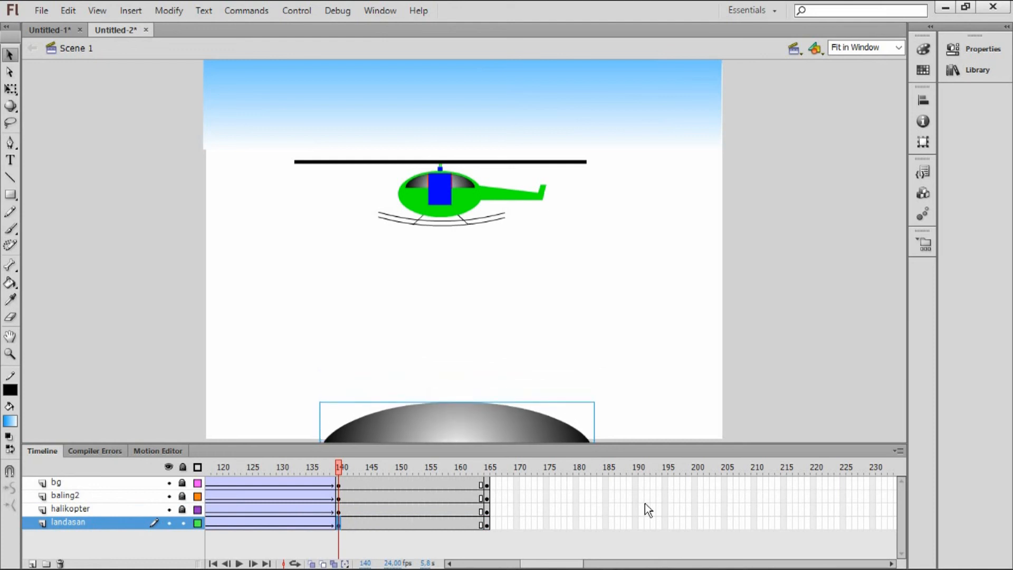
key("Down")
key("Down")
key("Down")
key("Down")
key("Down")
key("Down")
key("Down")
key("Down")
key("Down")
key("Down")
key("Down")
key("Down")
key("Down")
key("Down")
key("Down")
key("Down")
key("Down")
key("Down")
key("Down")
key("Down")
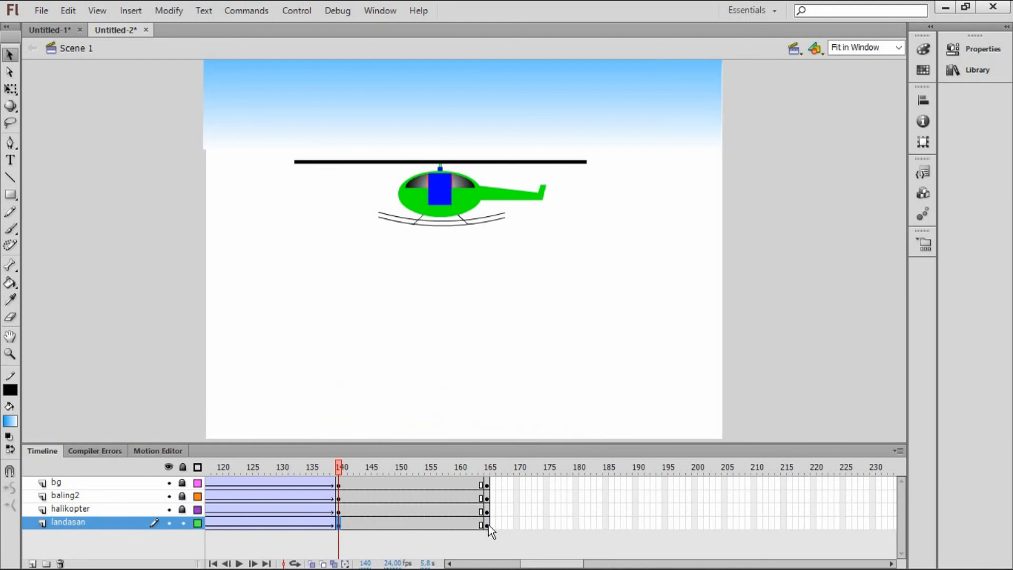
Delete the landing pad from the landasan layer's keyframe at frame 165
left_click_drag(341, 467, 486, 467)
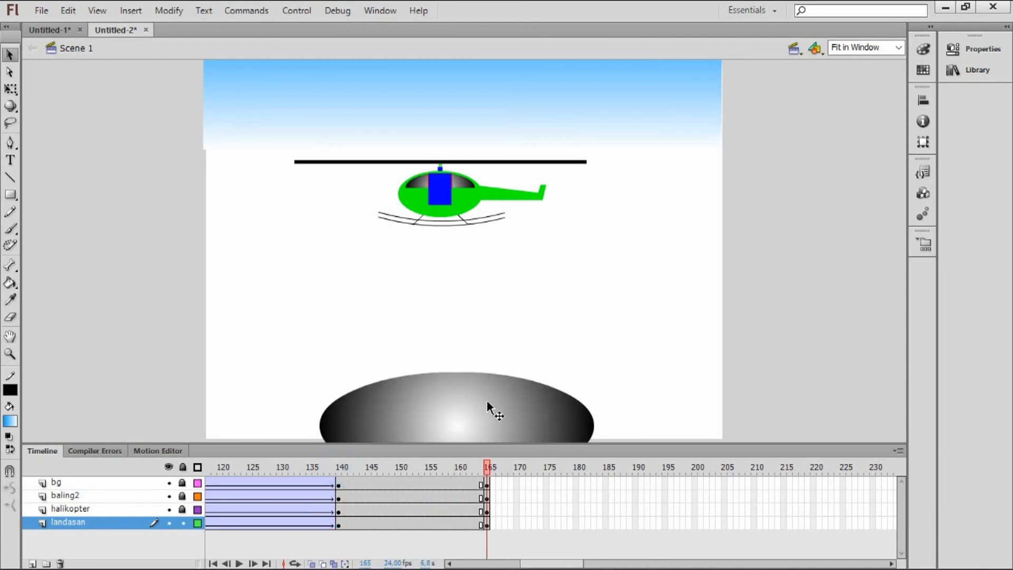
left_click(486, 525)
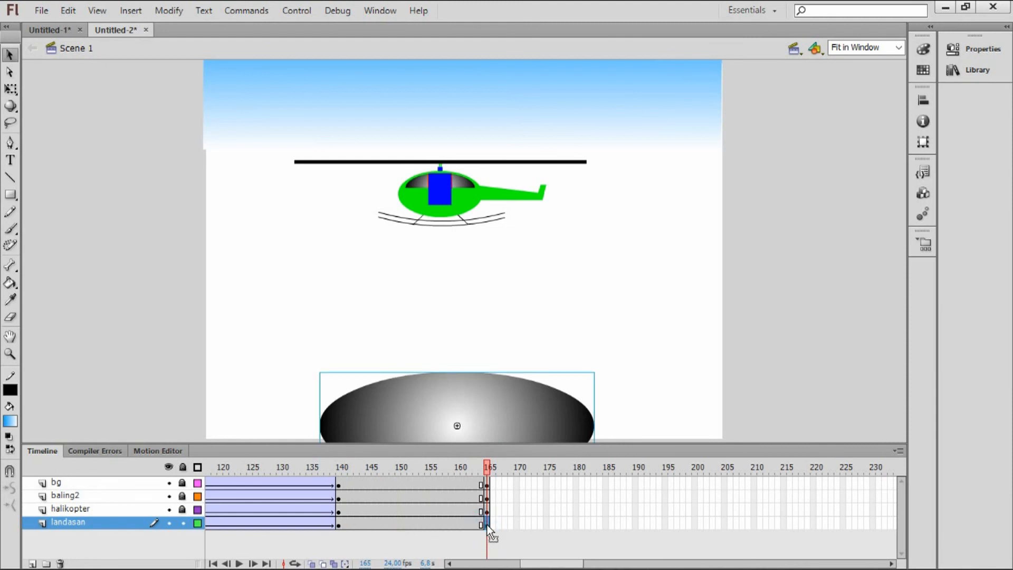
key("Delete")
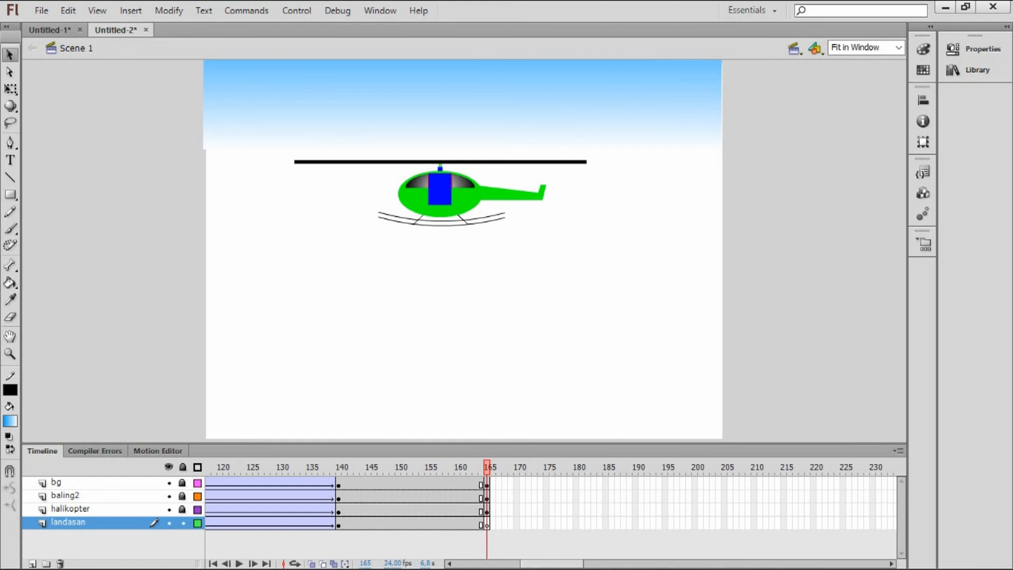
left_click(554, 562)
left_click_drag(554, 562, 569, 562)
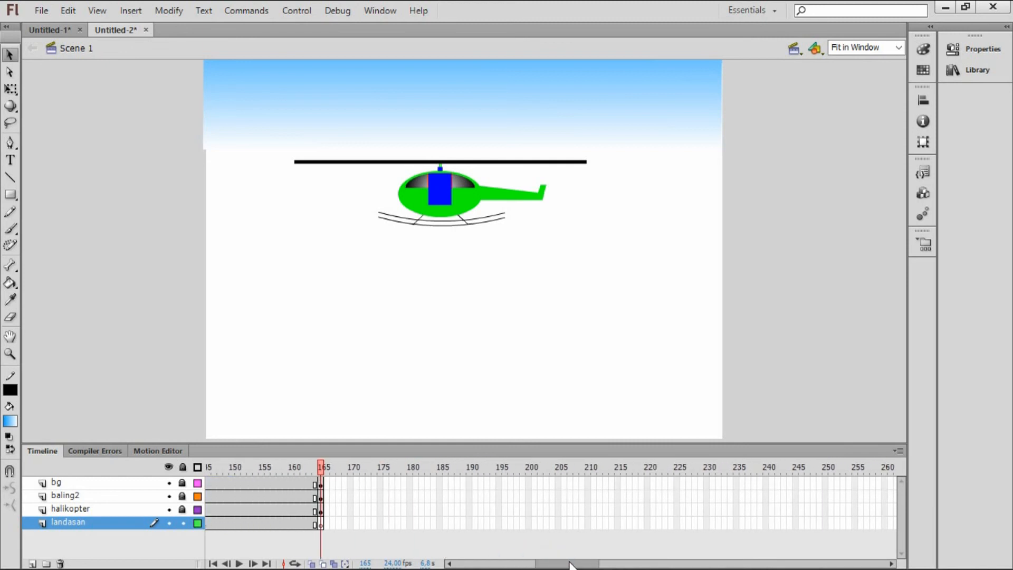
Insert keyframes at frame 240 across all four layers
left_click_drag(765, 481, 765, 526)
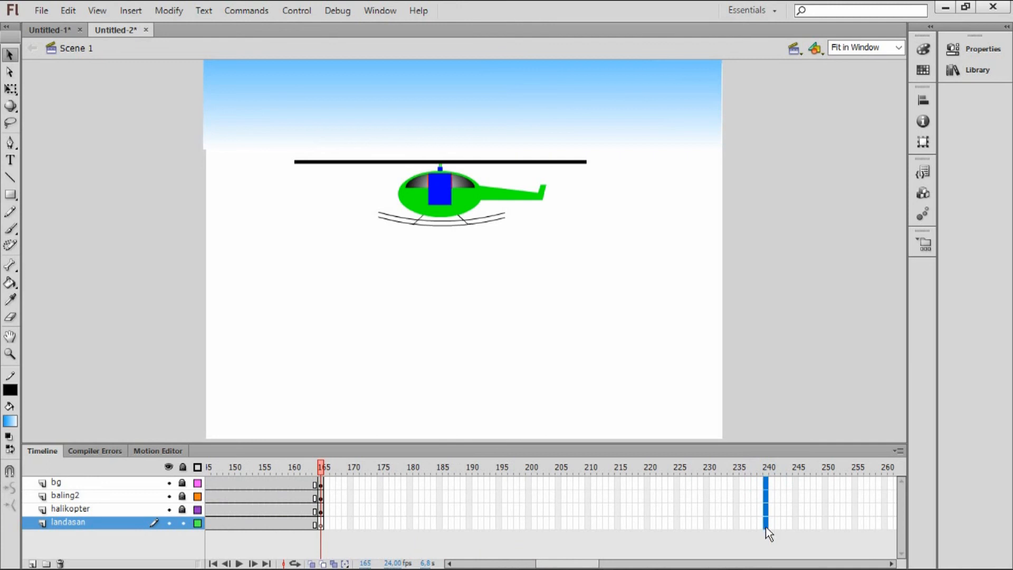
right_click(764, 526)
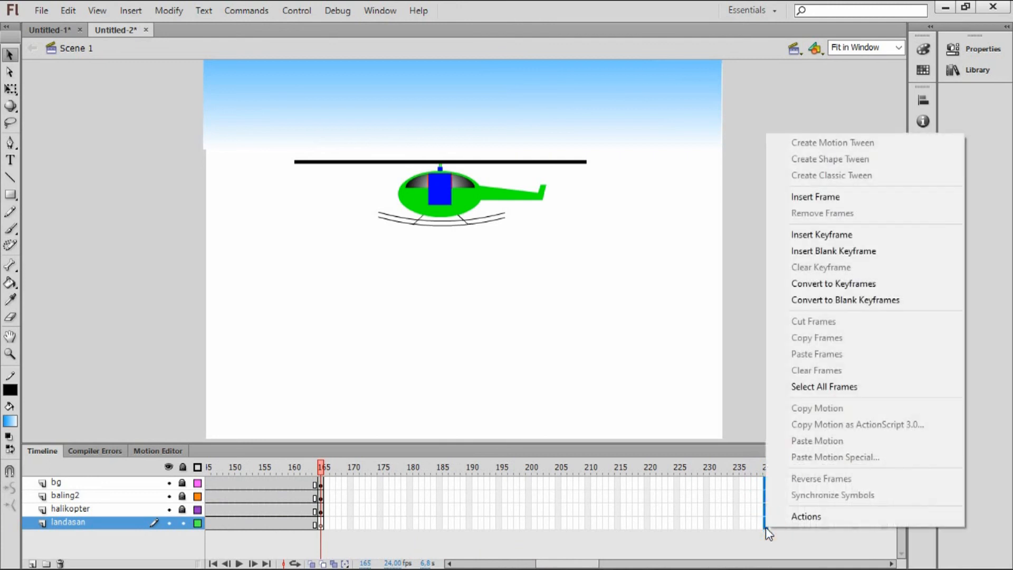
left_click(844, 235)
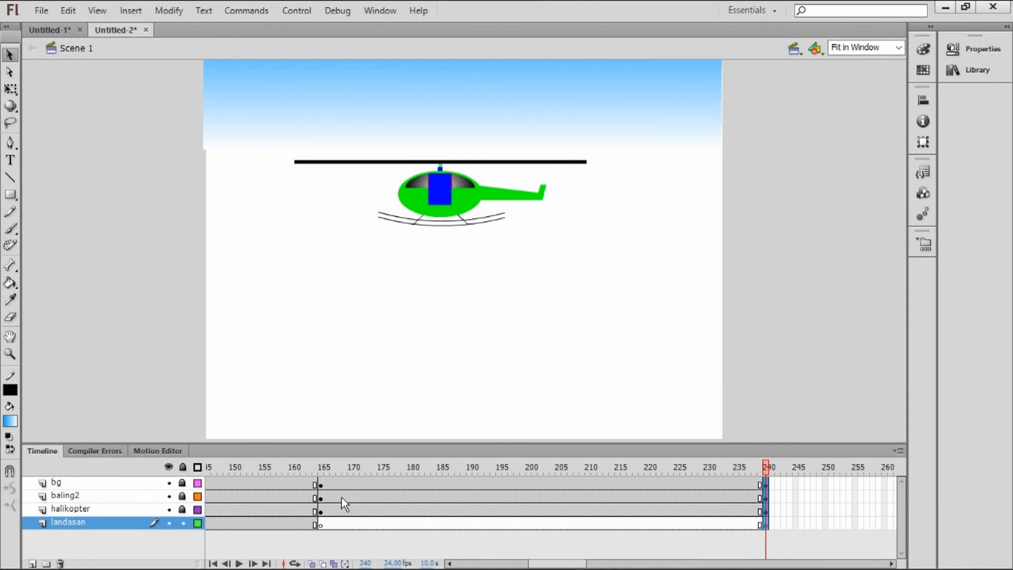
Create classic tweens between frames 165 and 240 on the bg, baling2 and halikopter layers
left_click_drag(453, 483, 460, 506)
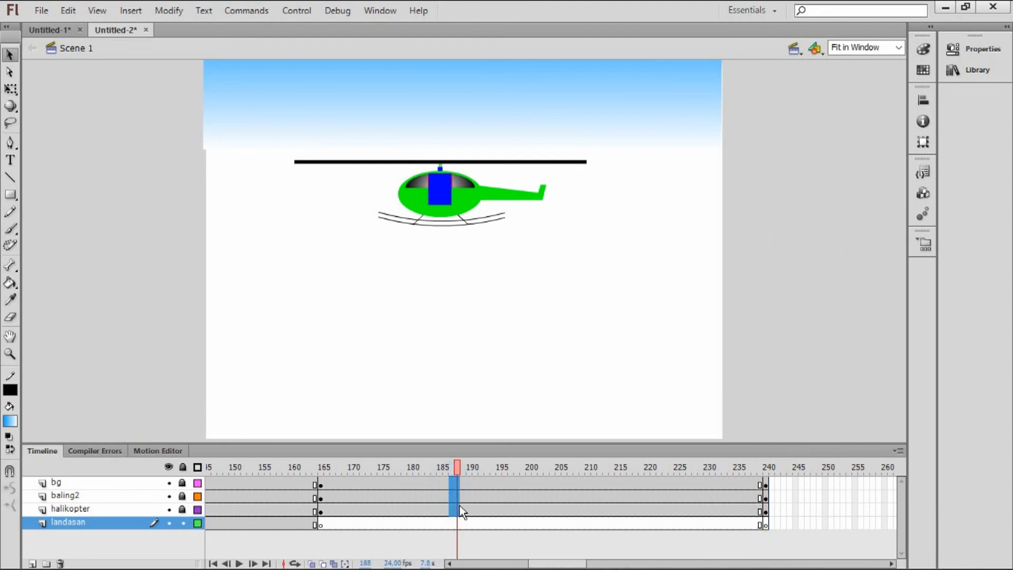
right_click(455, 514)
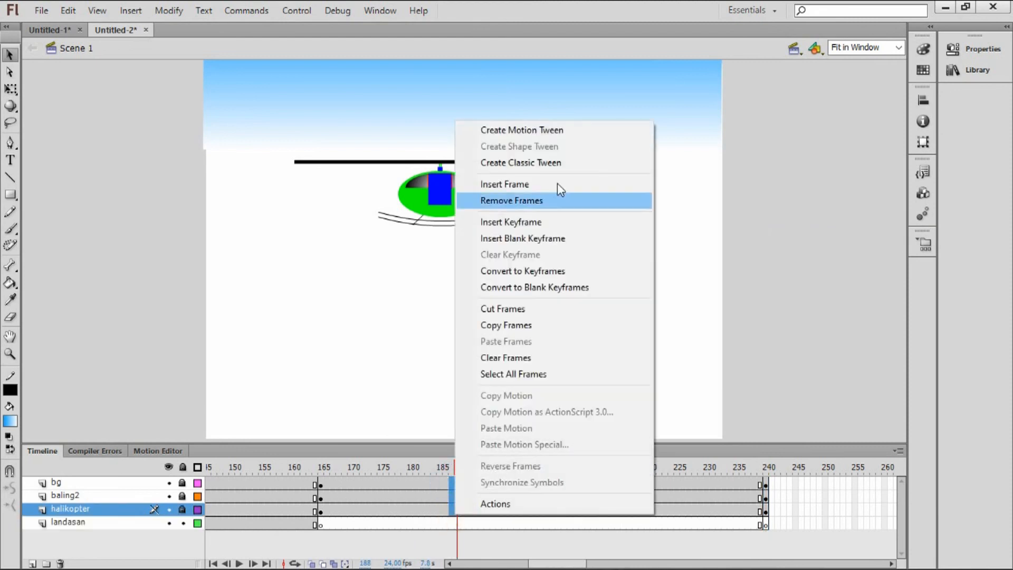
left_click(562, 164)
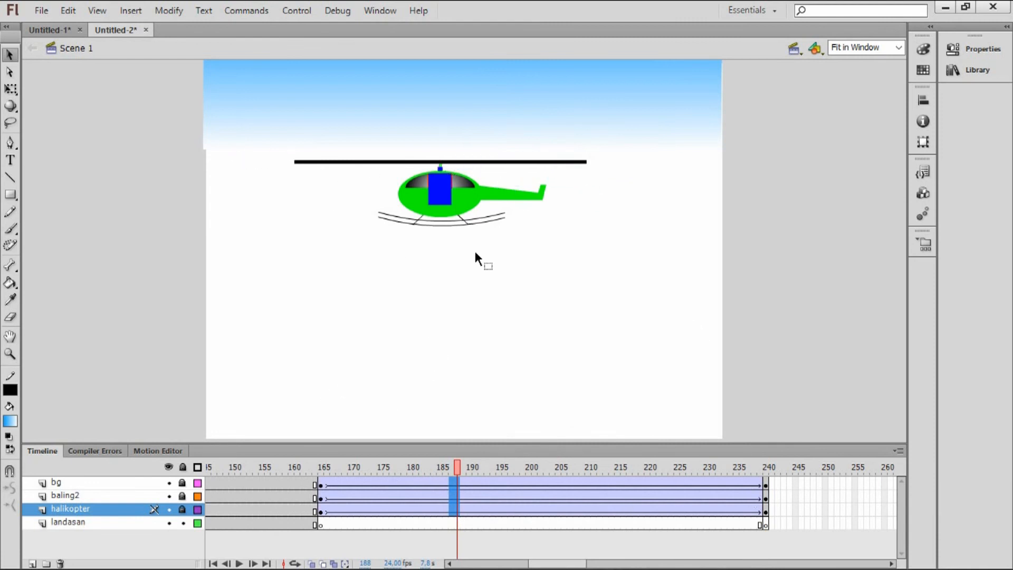
Go to frame 240, lock the landasan layer and unlock the baling2 and halikopter layers
left_click(766, 467)
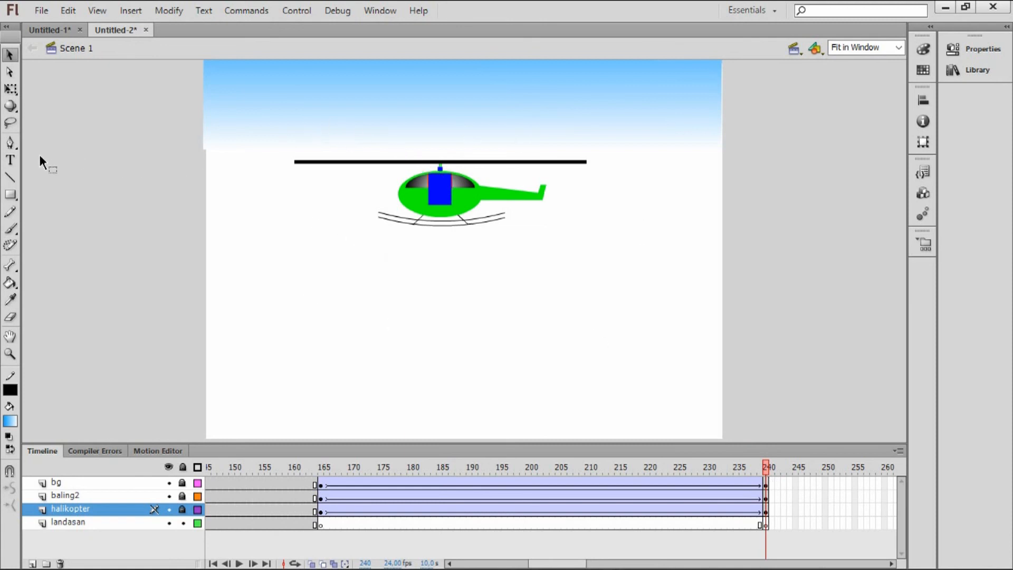
left_click(767, 466)
left_click(182, 522)
left_click(182, 496)
left_click(183, 509)
Move the helicopter and its rotor together past the stage's left edge at frame 240, and test the movie
left_click_drag(261, 140, 666, 258)
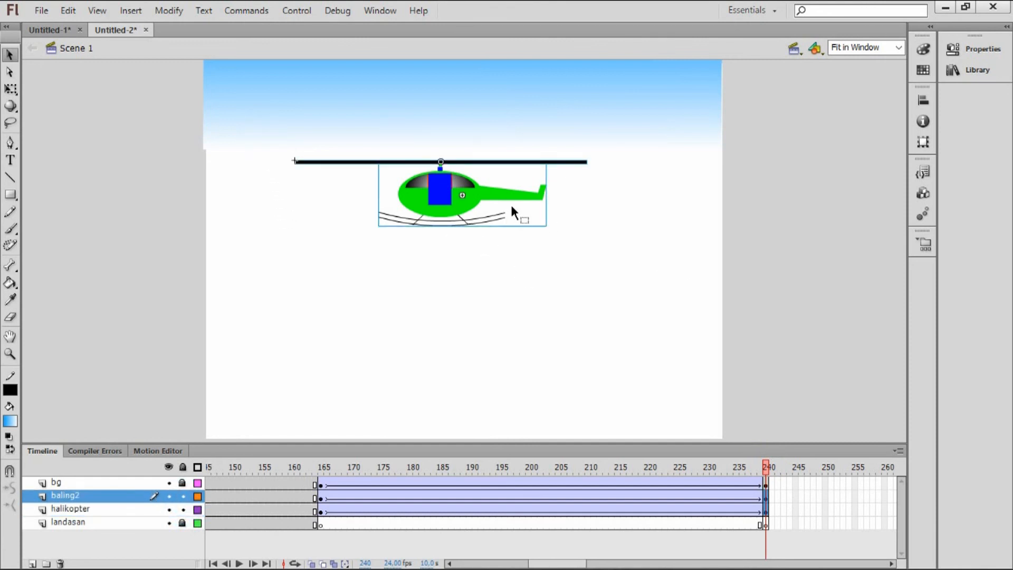
left_click_drag(516, 199, 131, 206)
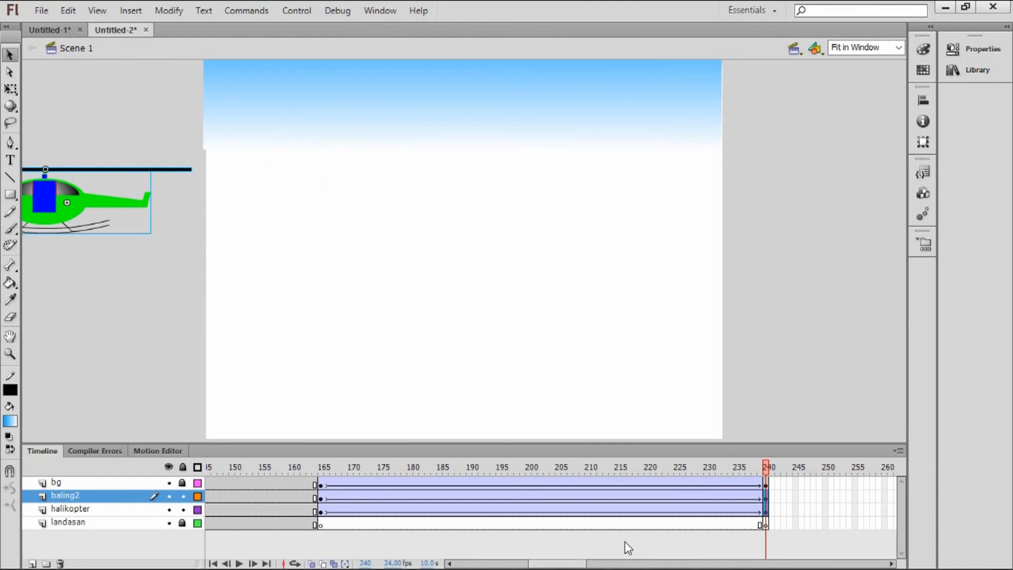
key("ctrl+Return")
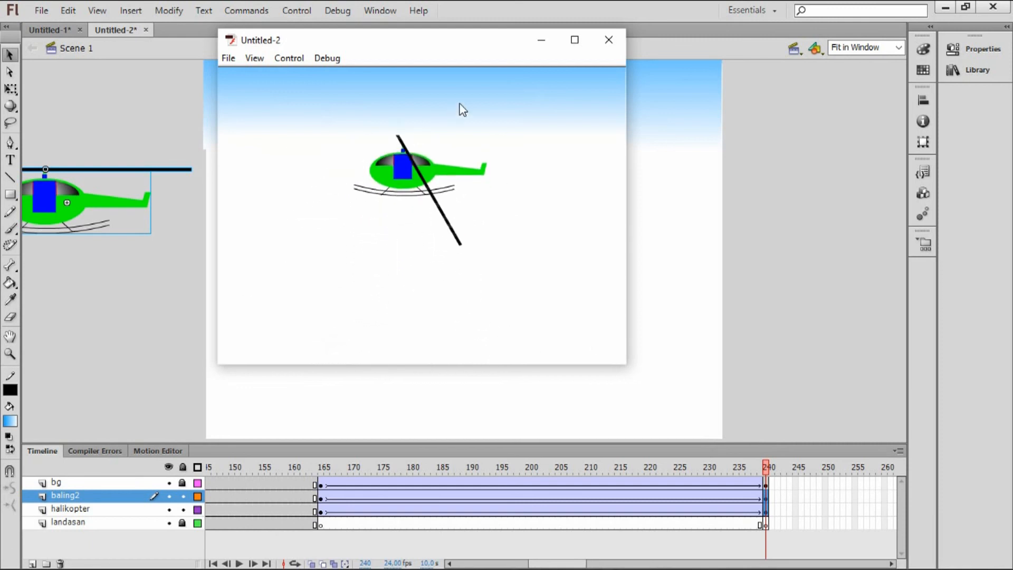
left_click(612, 46)
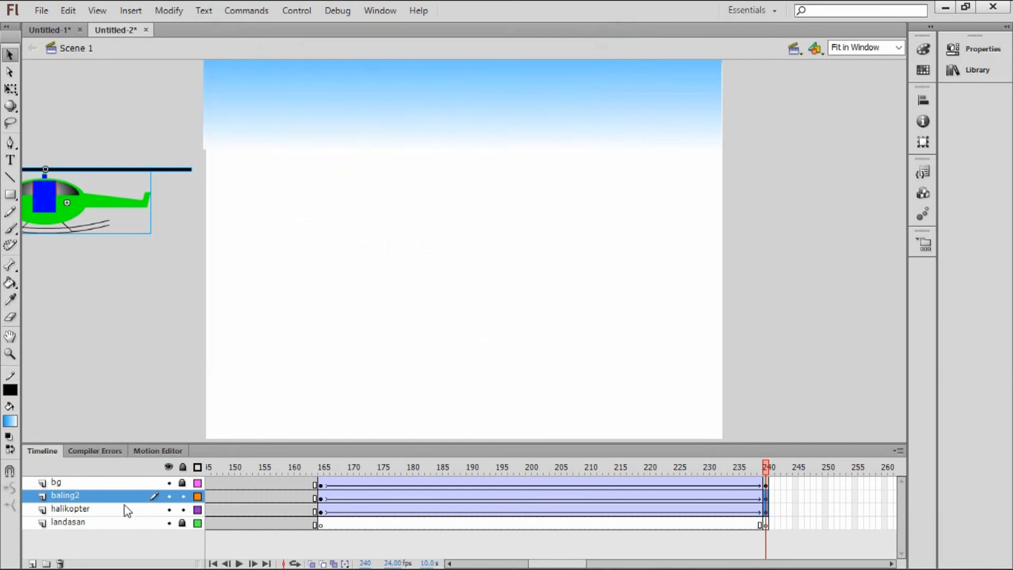
Reorder the bg layer beneath the landasan layer so it is the lowest layer, and test the movie again
left_click(92, 485)
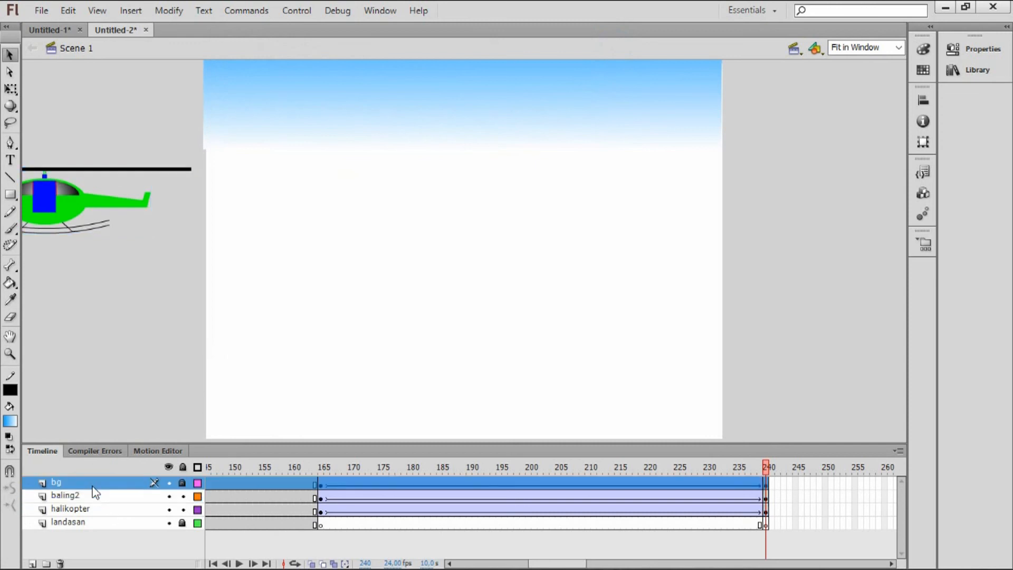
left_click_drag(96, 484, 95, 549)
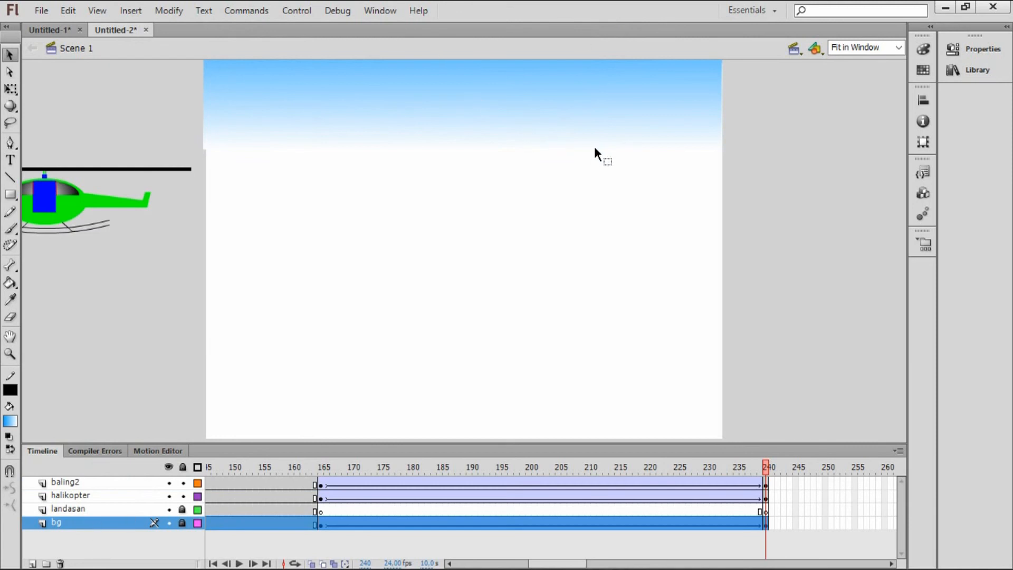
key("ctrl+Return")
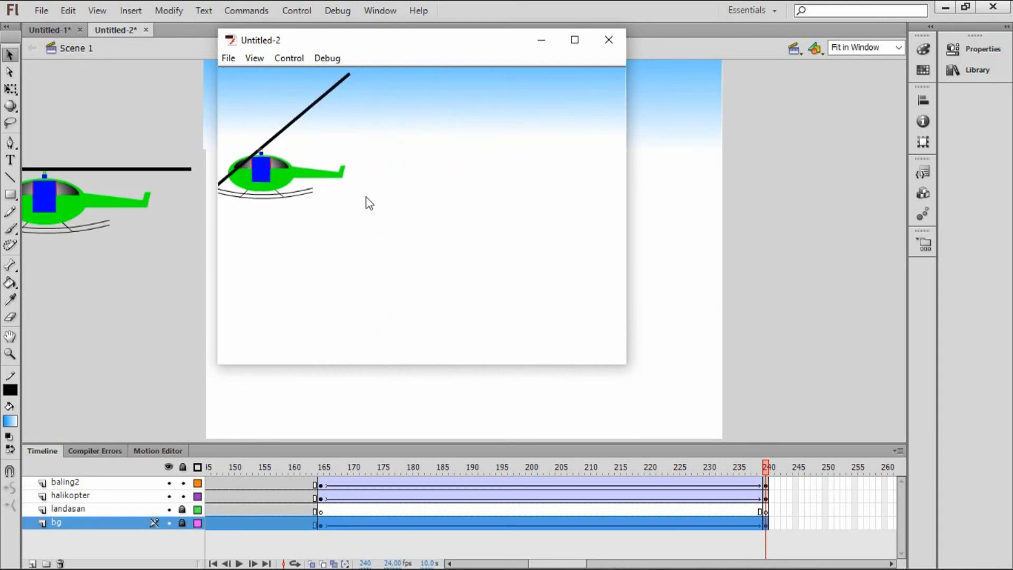
left_click(608, 40)
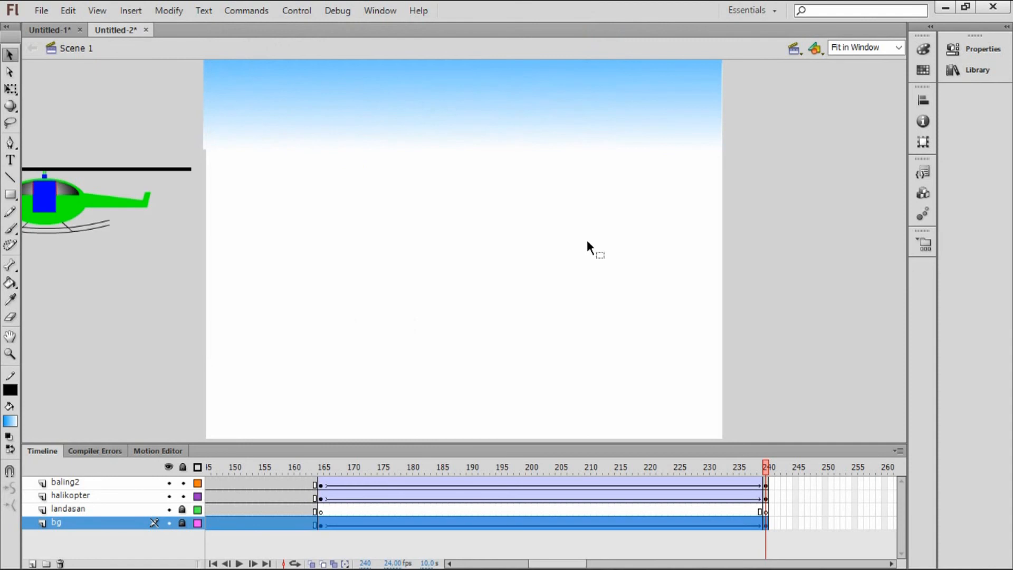